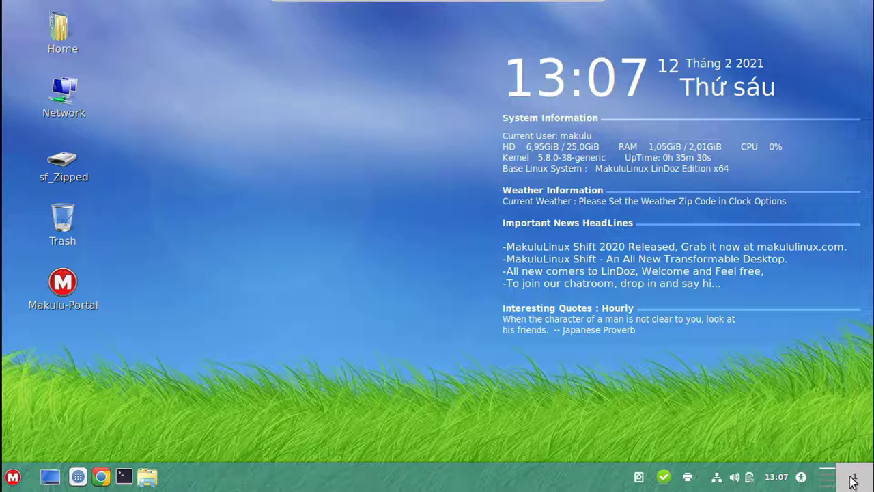
Step: Open a terminal window to view it and close it again
scroll(853, 481, down, 3)
scroll(853, 482, down, 3)
click(124, 476)
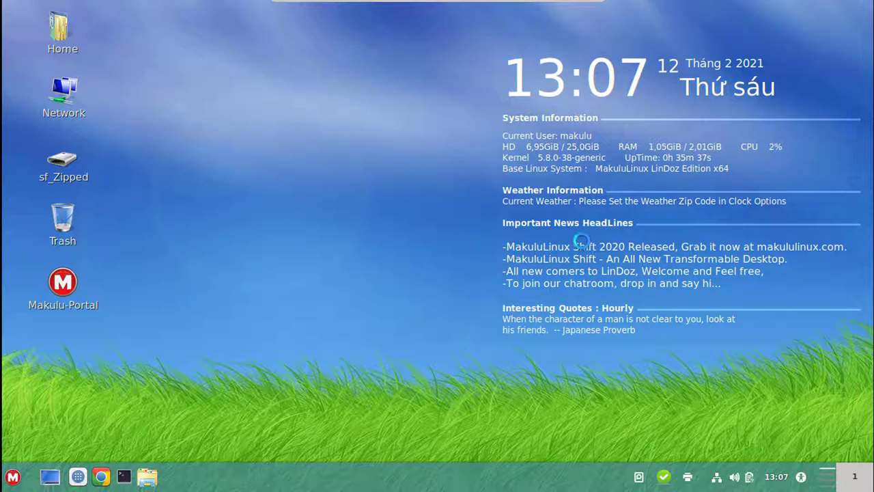
scroll(852, 476, down, 1)
scroll(852, 476, down, 8)
scroll(852, 476, down, 5)
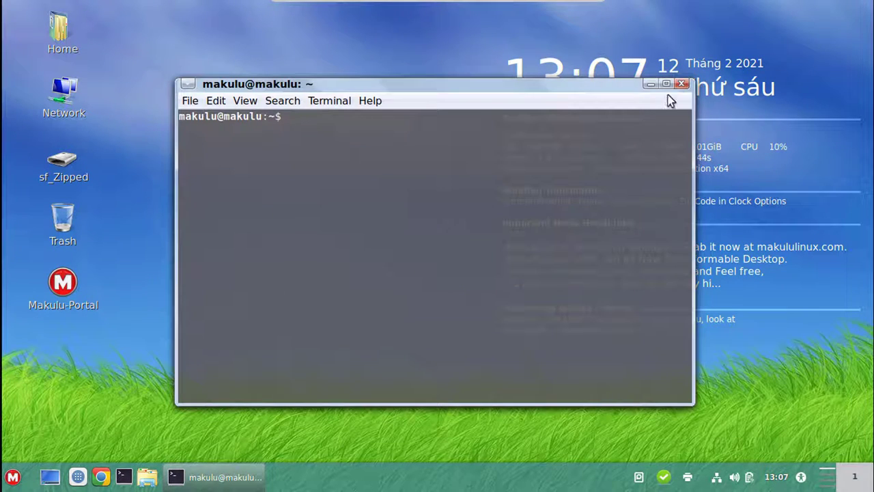
click(681, 83)
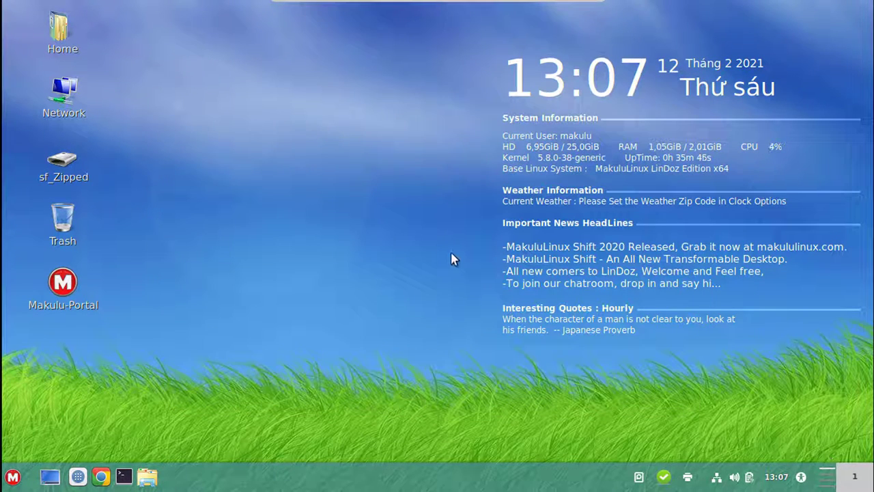
Step: Look over the universal access toggles and the options offered for the empty desktop
click(802, 478)
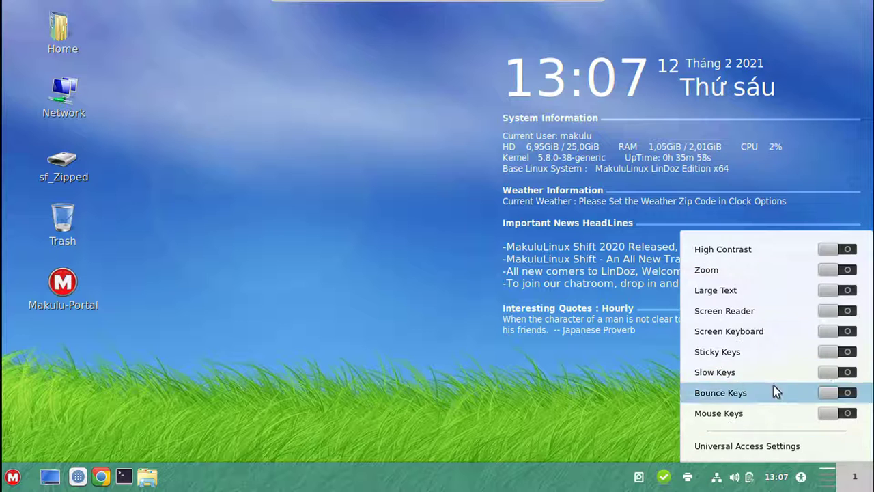
click(410, 360)
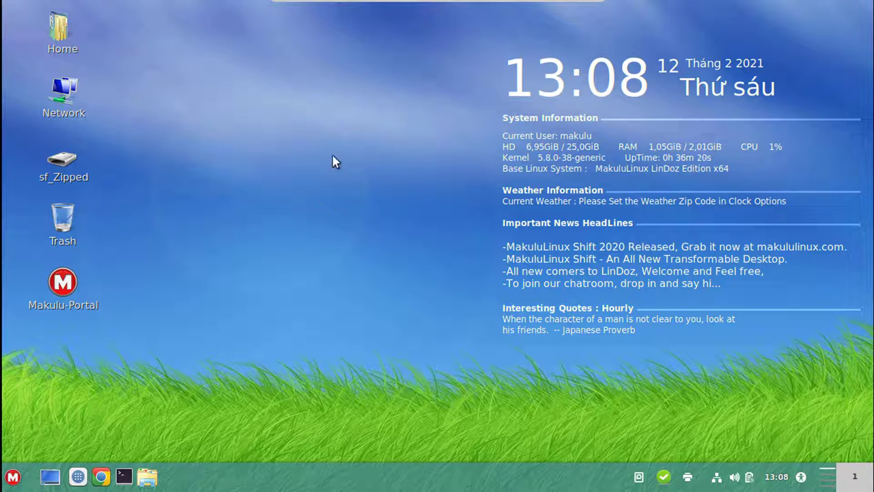
right_click(327, 112)
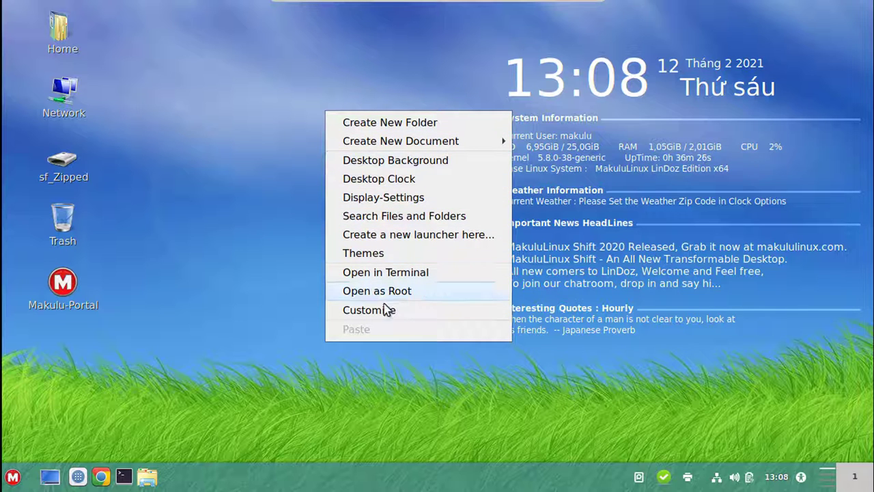
click(64, 389)
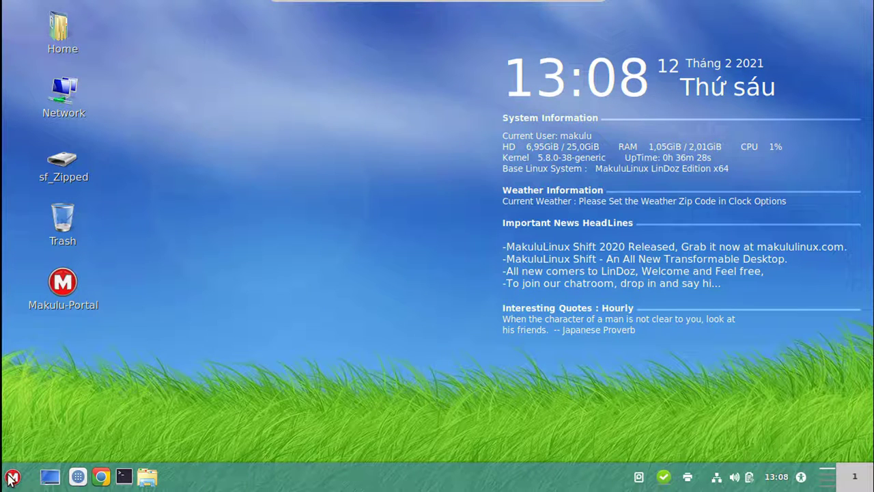
Step: View the Favorite Apps in the application launcher and dismiss it
click(12, 477)
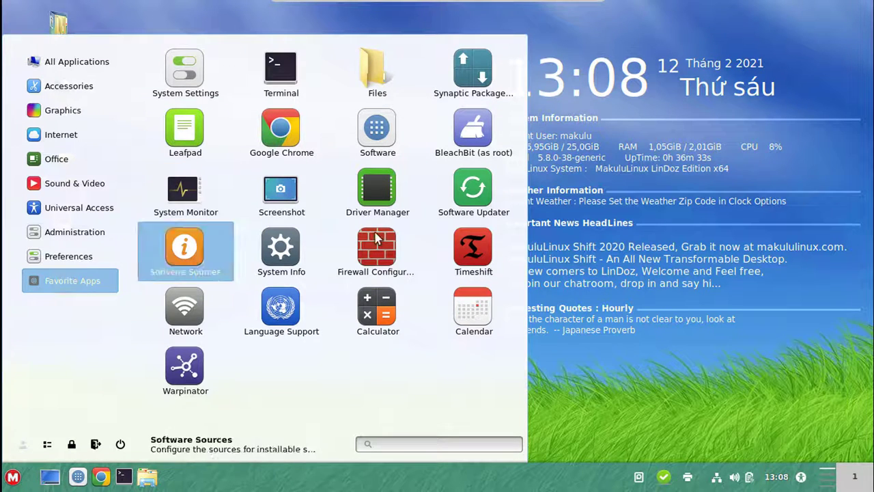
click(661, 401)
Step: Open the file manager, inspect the File System root folder and return to the Home folder
click(146, 478)
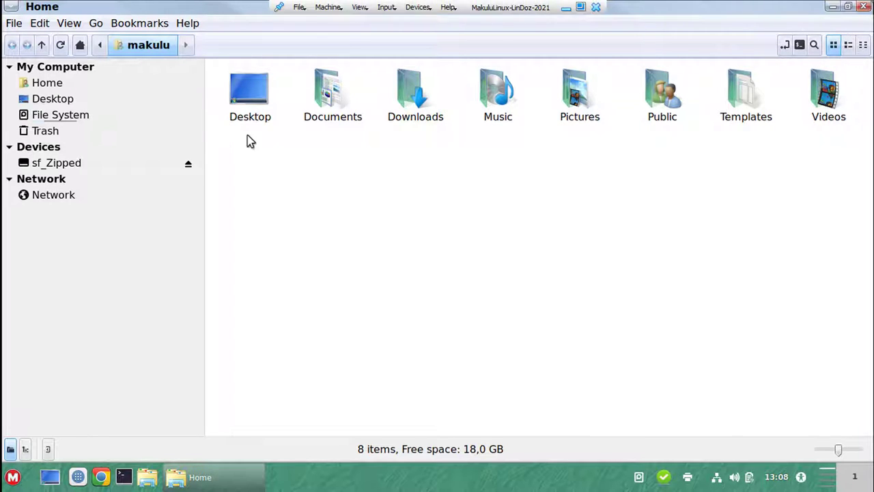
drag(841, 175, 366, 66)
click(366, 67)
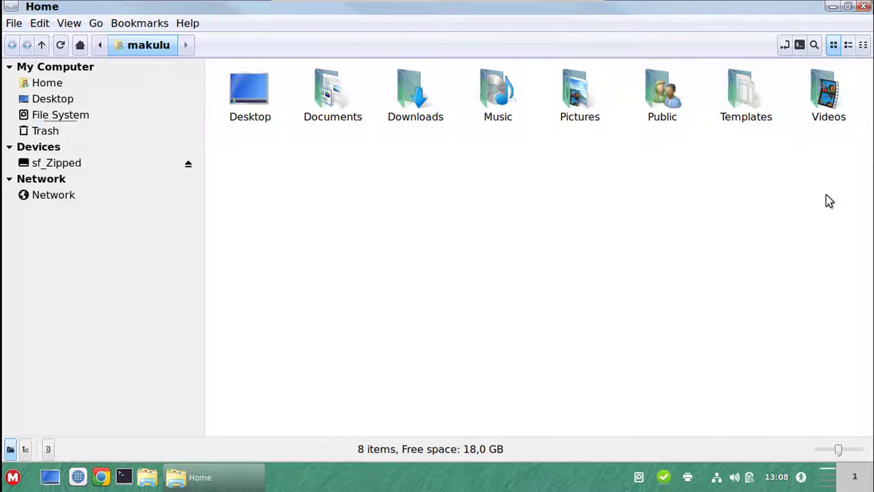
drag(824, 170, 306, 219)
click(69, 117)
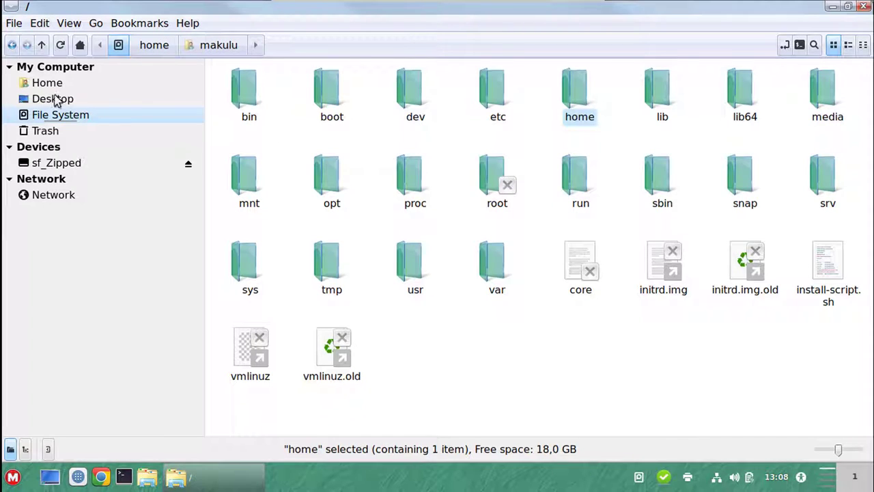
click(53, 88)
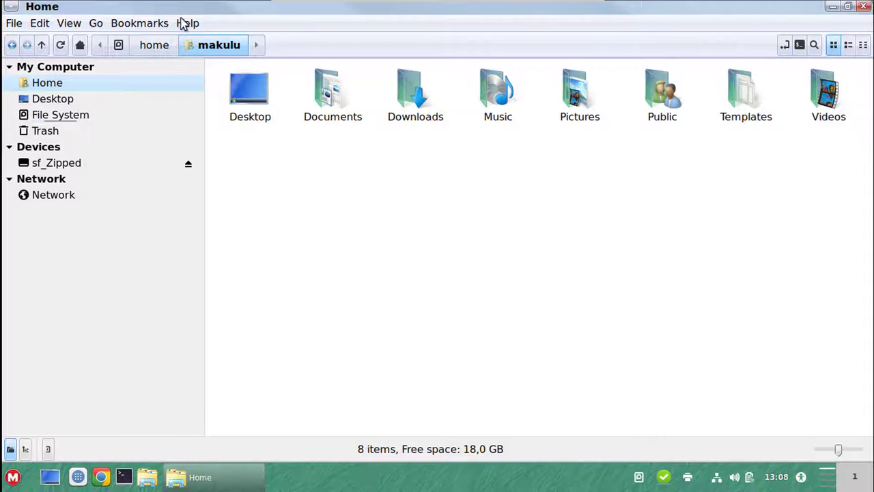
Step: View the file manager's About information and close it
click(188, 23)
click(195, 81)
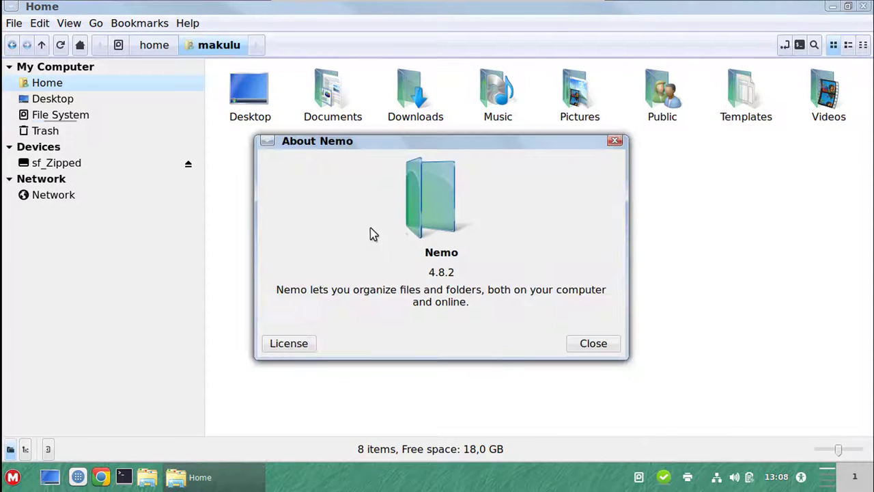
click(588, 347)
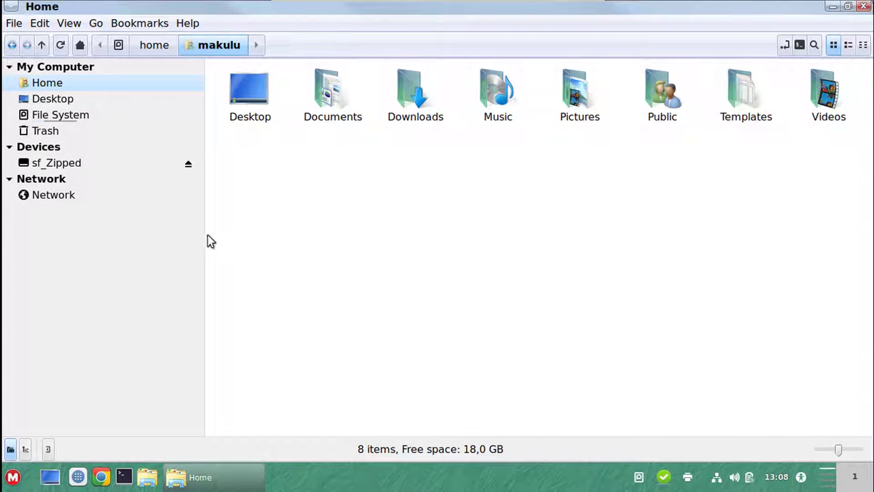
Step: Show the File System root in a restored, smaller window, inspect its window options and close it
click(54, 117)
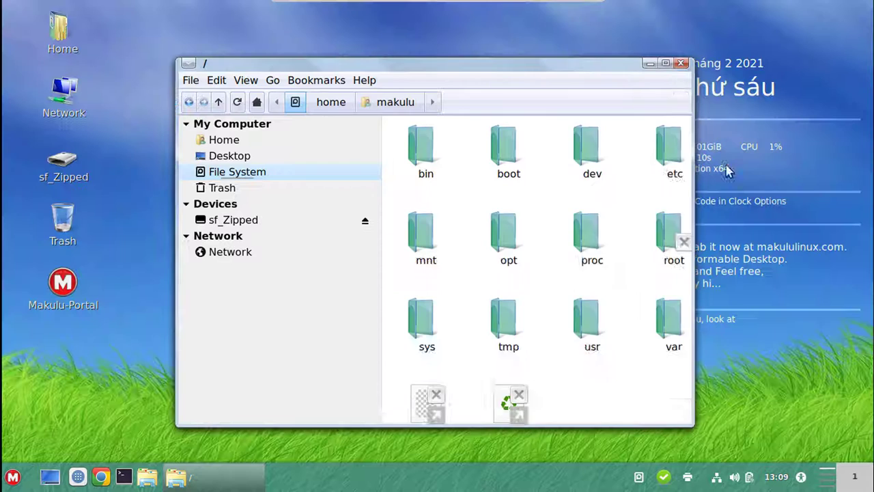
click(847, 7)
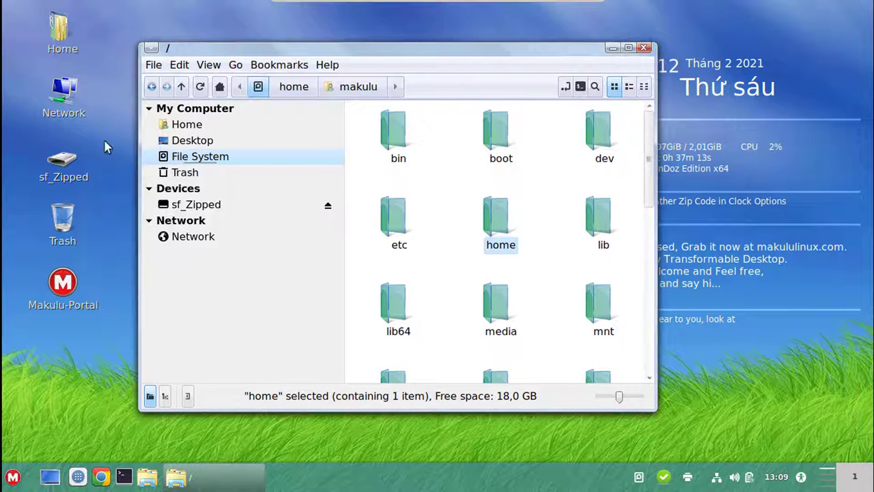
click(147, 51)
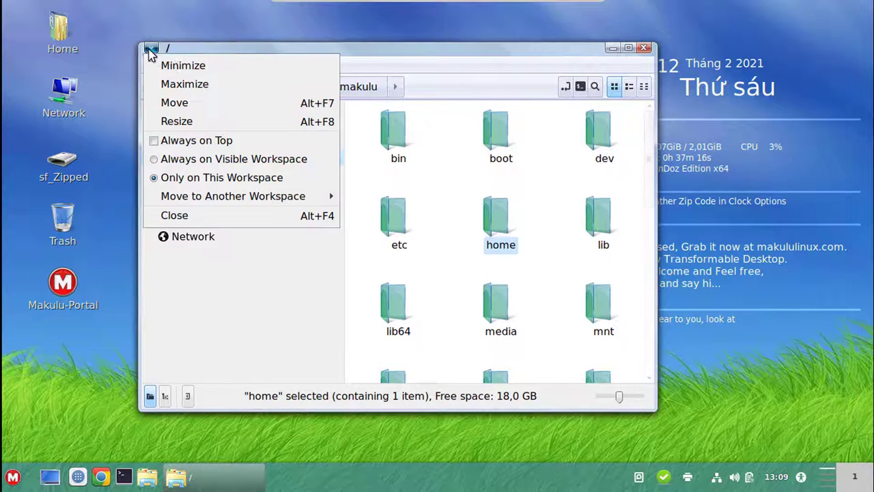
click(390, 51)
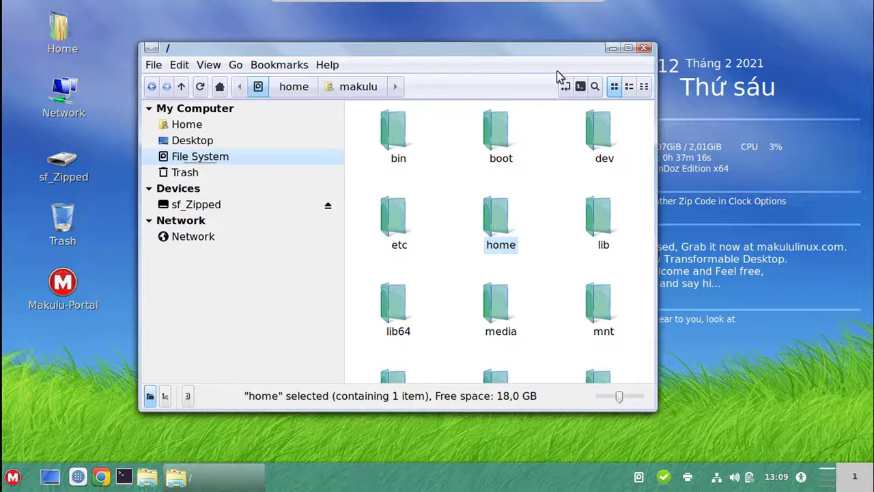
click(643, 48)
Step: Open the Theme Manager from the desktop and close it without choosing a theme
right_click(315, 96)
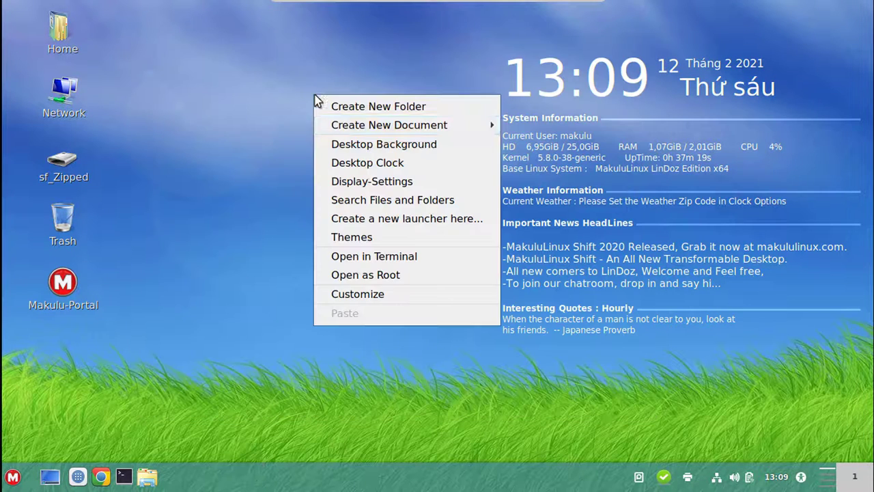
click(375, 239)
click(608, 118)
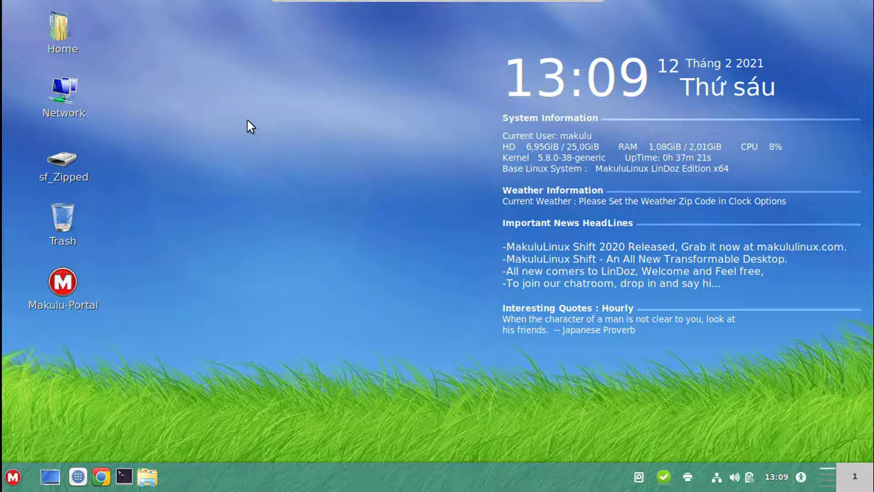
Step: Reopen the file manager maximized, view the File System root and close the window
click(147, 478)
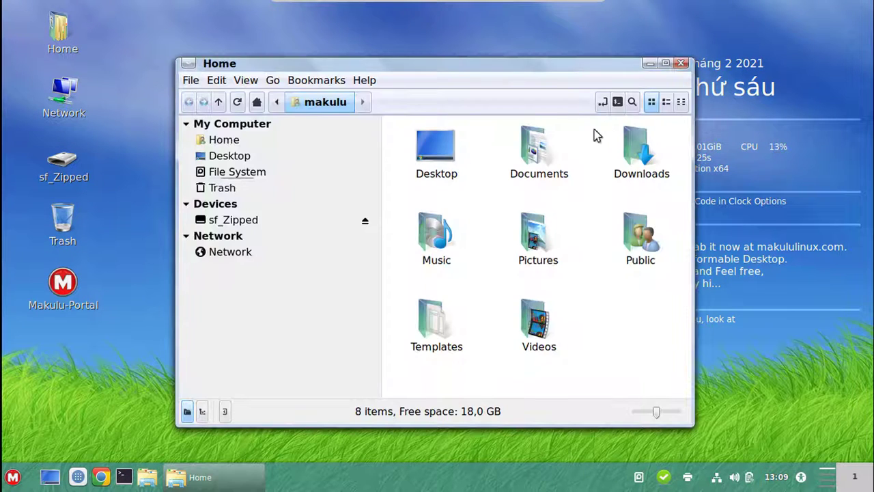
click(666, 63)
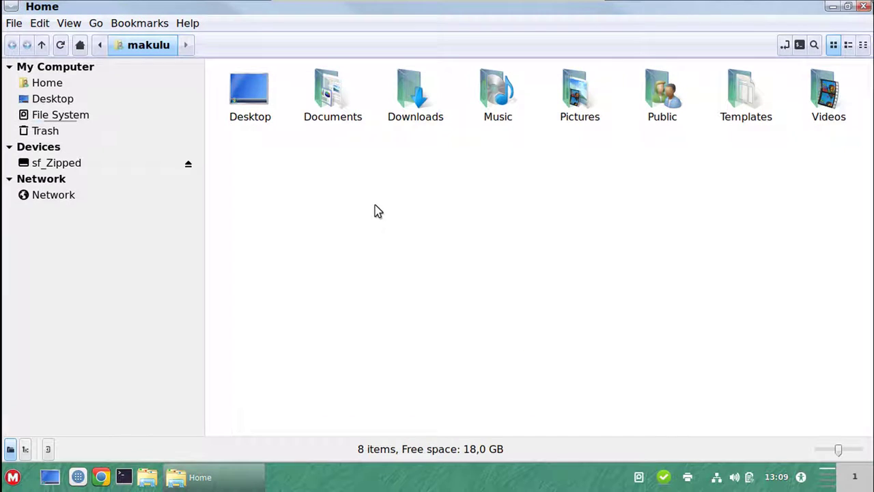
click(75, 116)
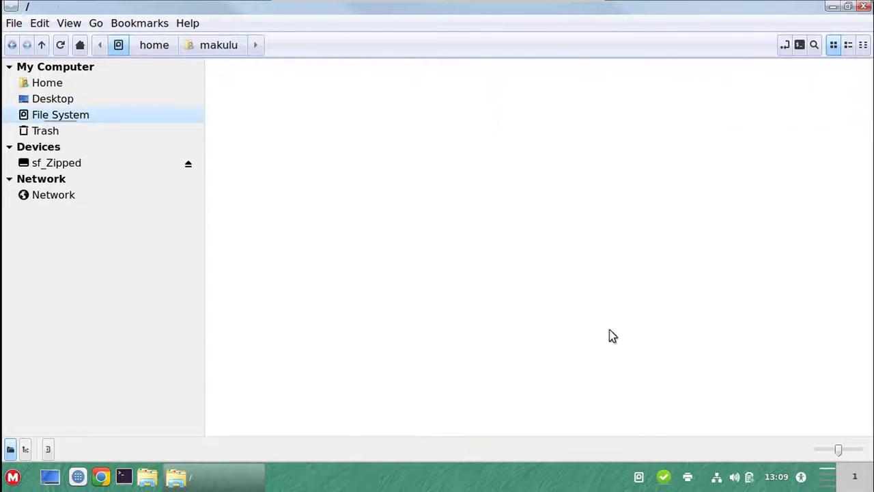
click(865, 8)
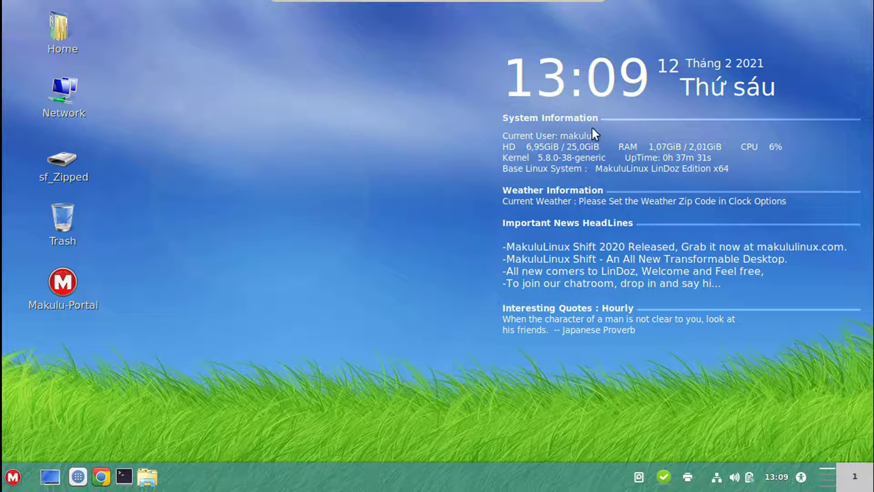
Step: Browse the favorites and application categories in the launcher, and close the Home folder window
click(12, 477)
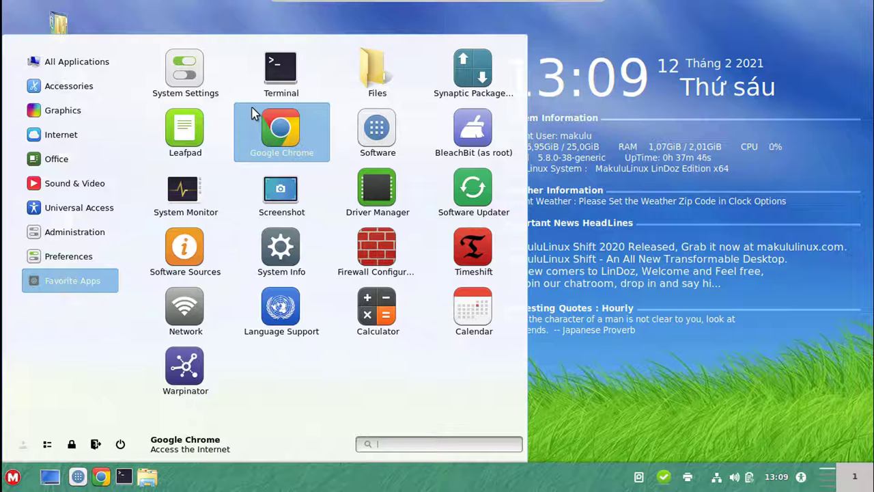
click(657, 291)
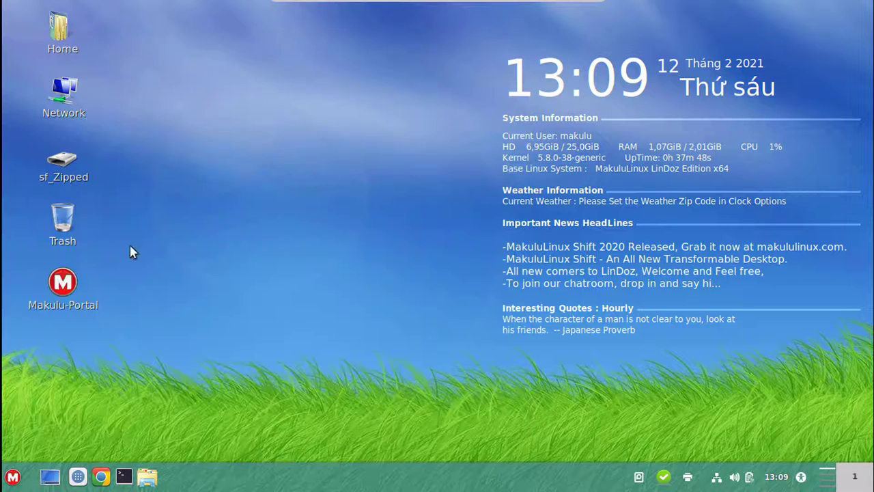
click(13, 476)
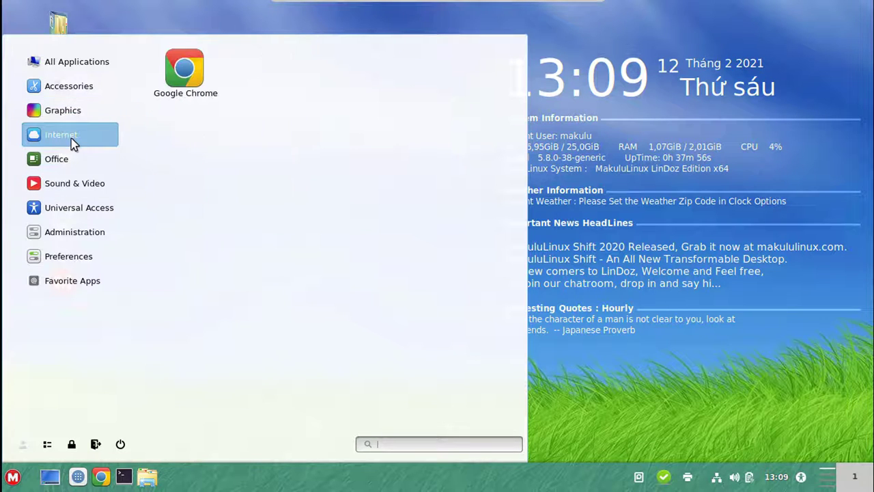
click(646, 314)
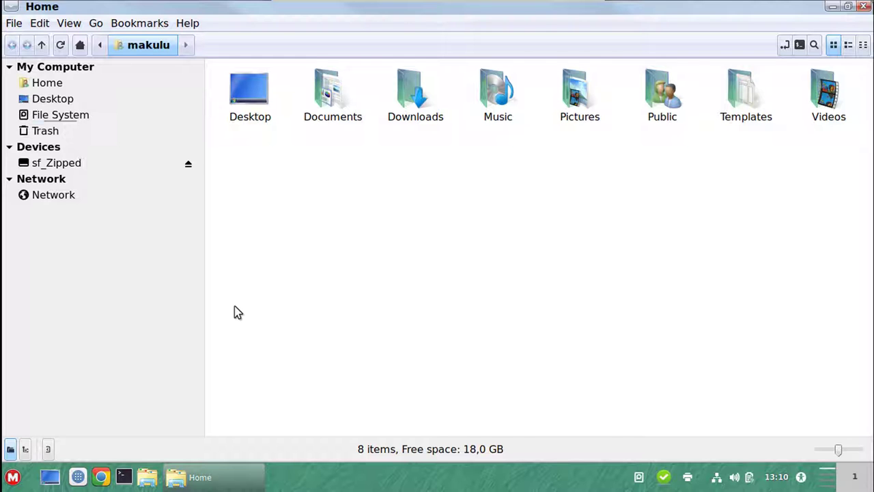
click(864, 7)
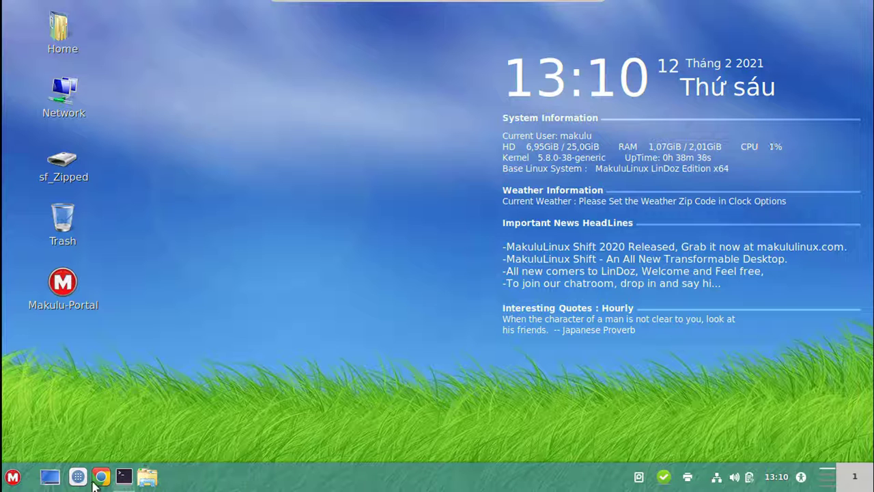
Step: Apply the Classic theme to the desktop with the Theme Manager
right_click(380, 152)
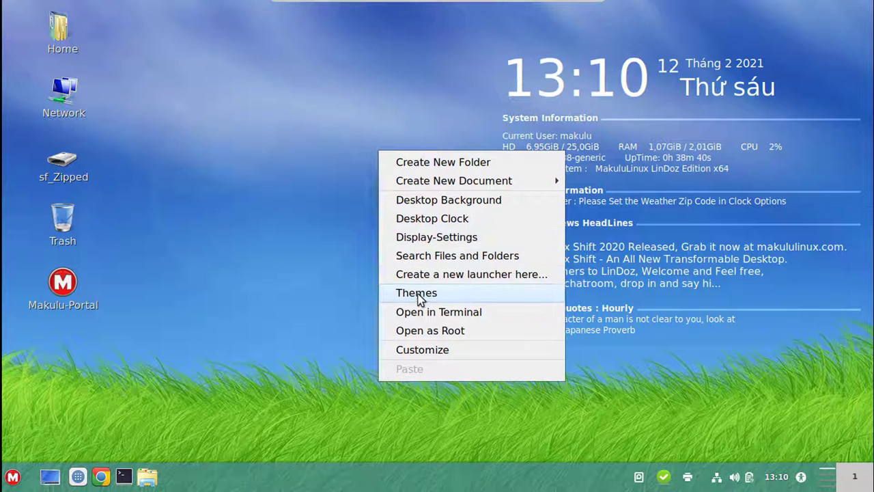
click(418, 296)
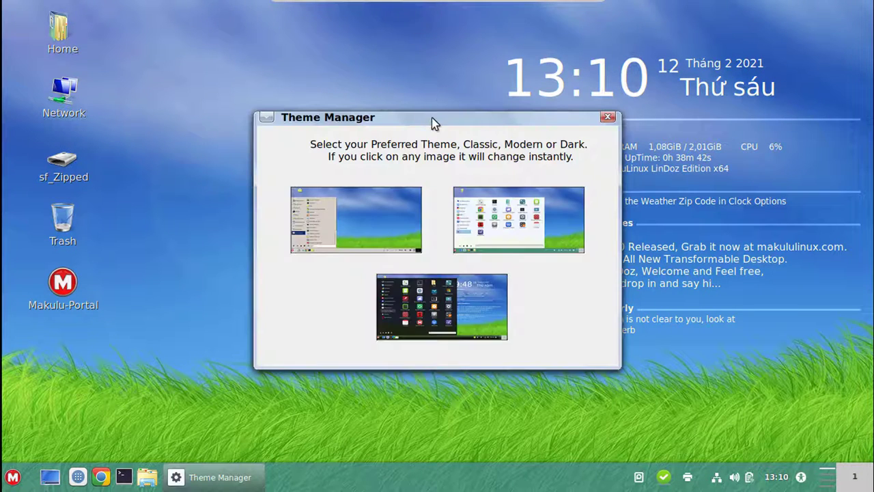
drag(433, 117, 424, 61)
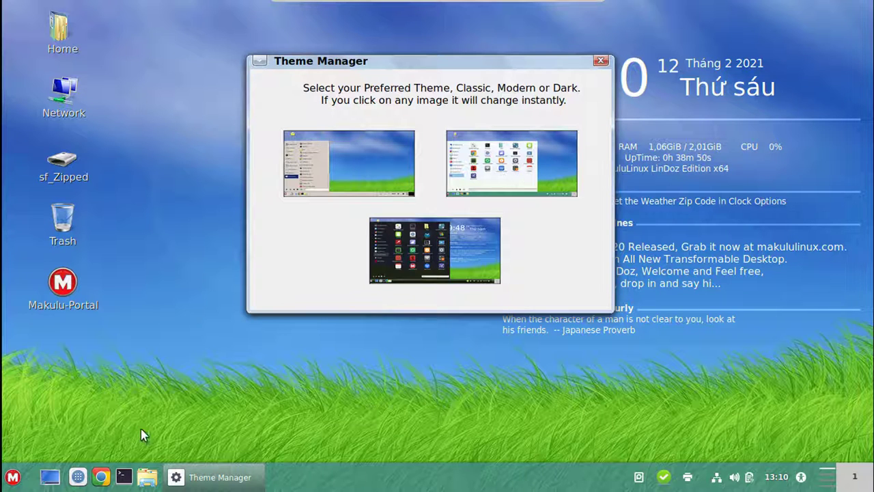
click(14, 476)
click(13, 476)
click(349, 162)
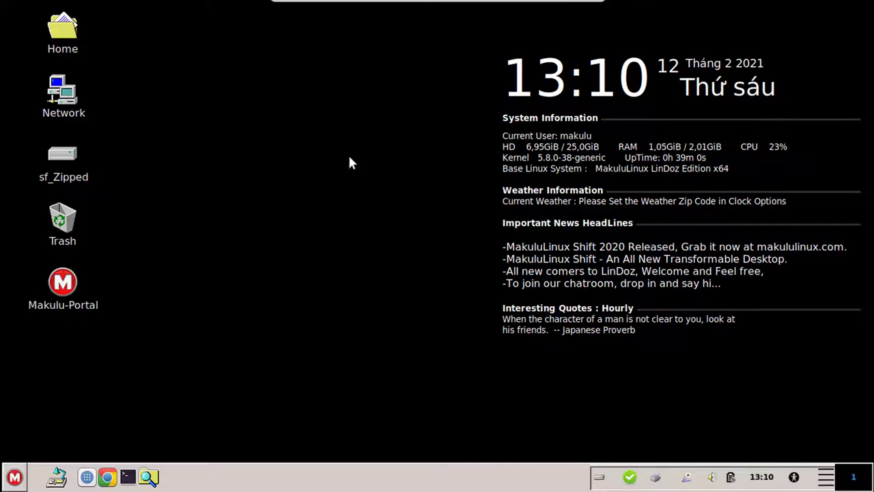
Step: Switch the desktop wallpaper through the Wallpaper Selector options to the blue sky and green grass image
right_click(260, 154)
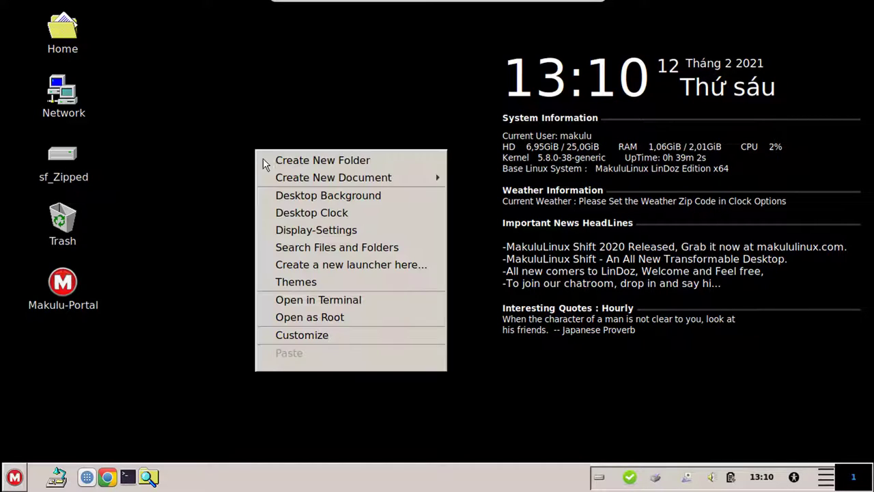
click(291, 200)
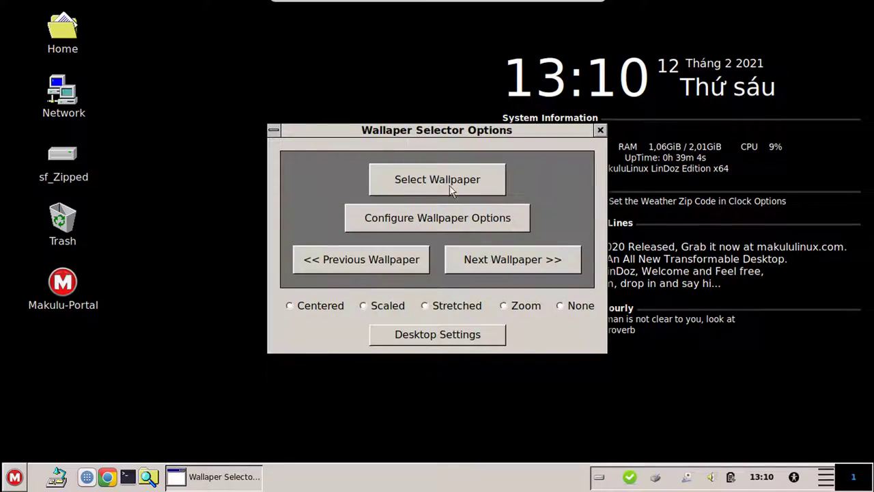
click(498, 259)
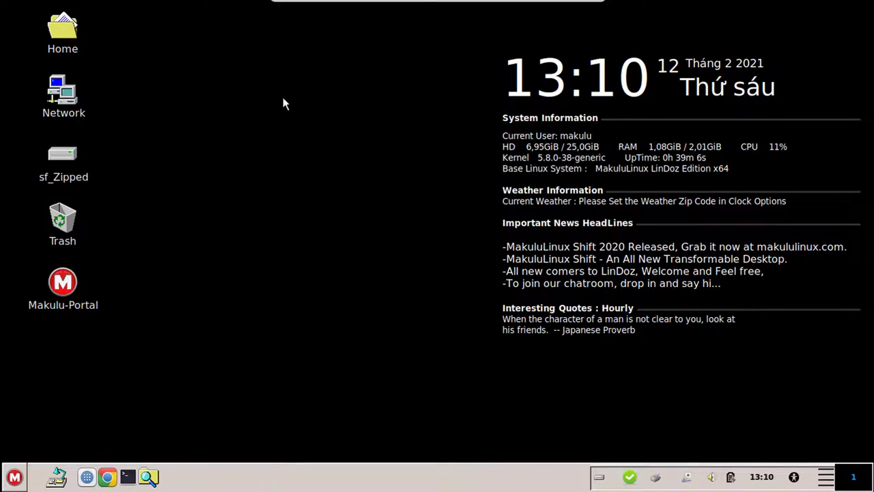
right_click(283, 97)
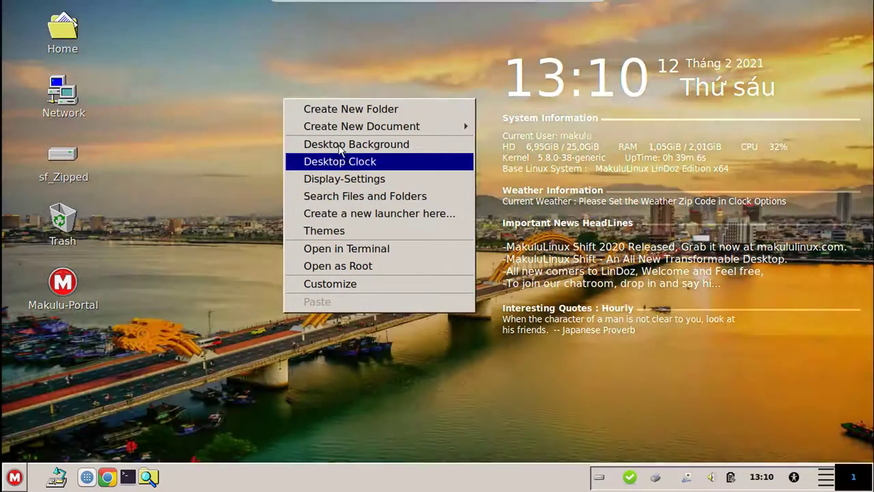
click(342, 144)
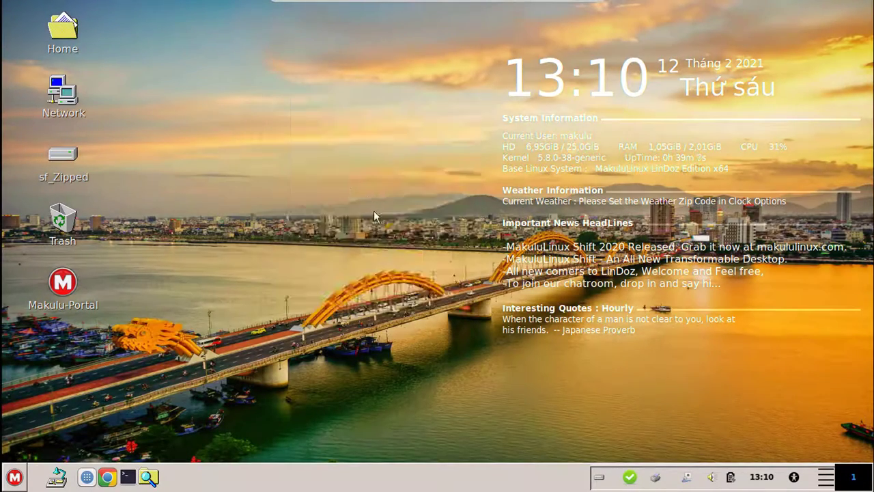
click(343, 261)
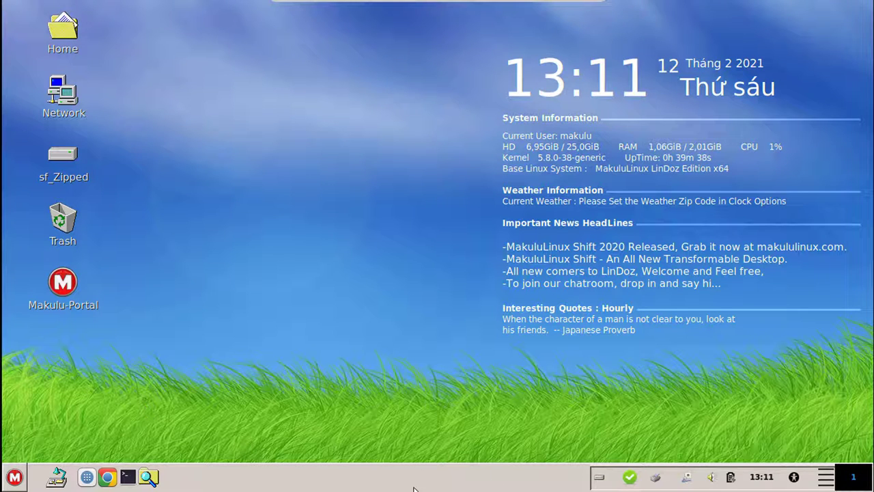
Step: Browse the Favorite Apps and Accessories categories in the launcher under the Classic theme and close it
click(15, 478)
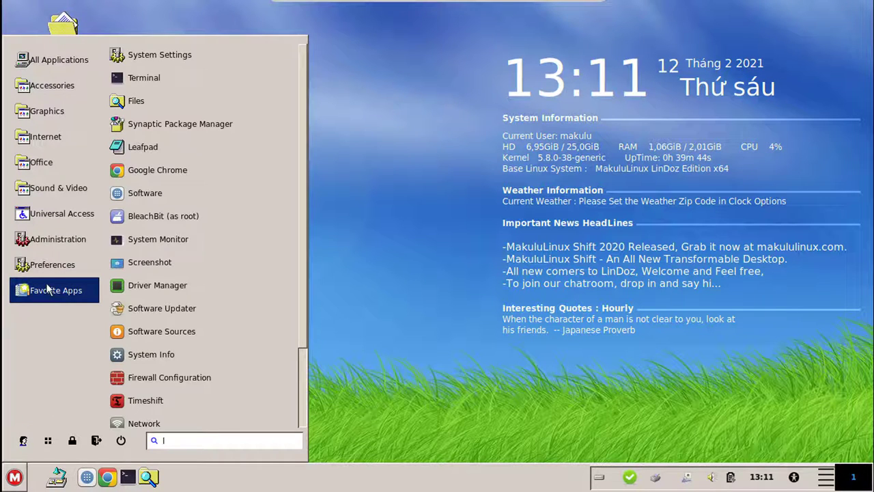
mouse_move(55, 85)
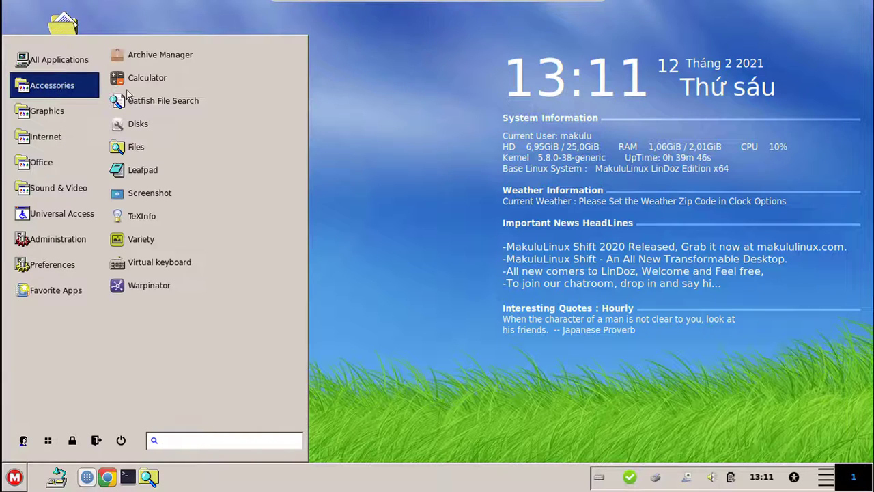
click(469, 297)
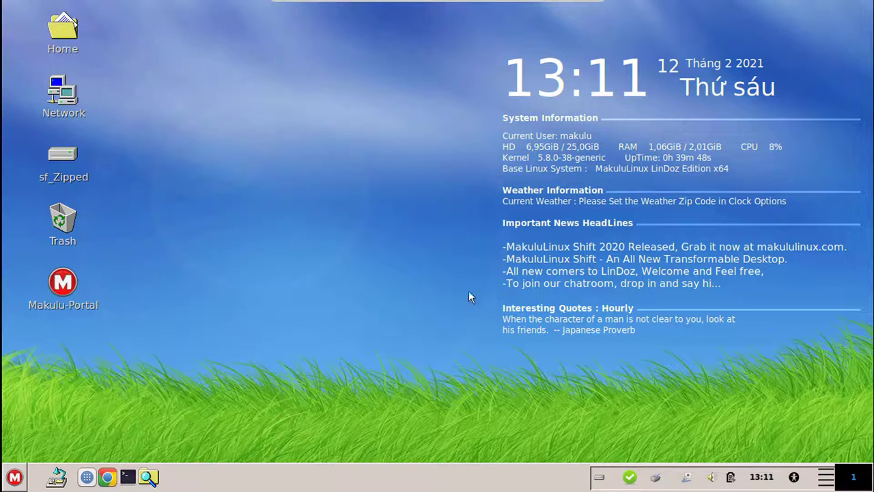
Step: Browse the Home and File System locations in the file manager, toggle its window between maximized and restored, and close it
click(151, 476)
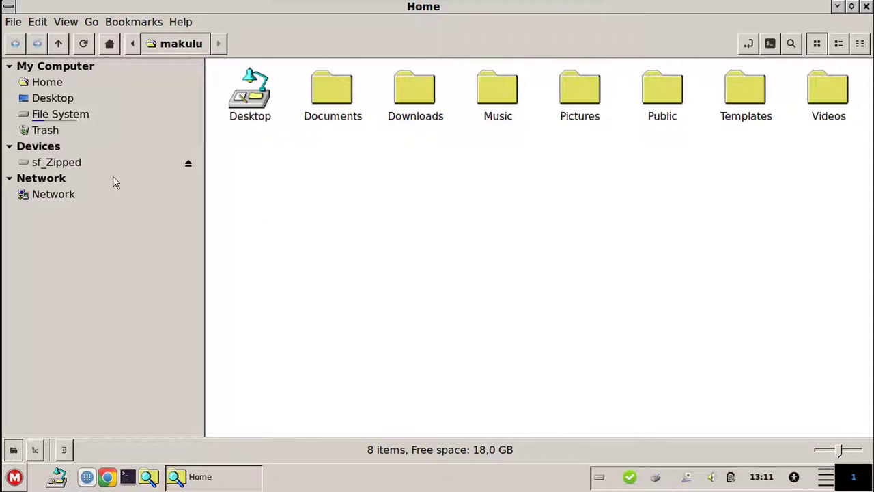
click(49, 114)
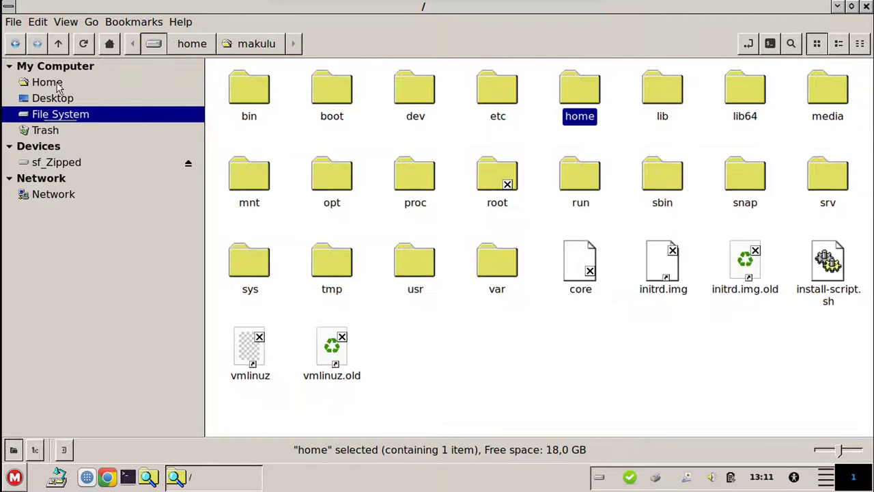
click(58, 87)
click(62, 116)
click(852, 6)
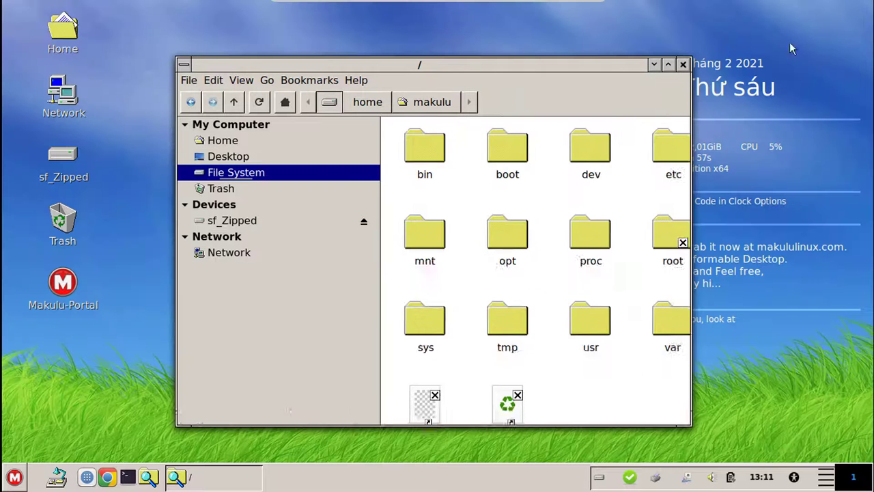
click(668, 65)
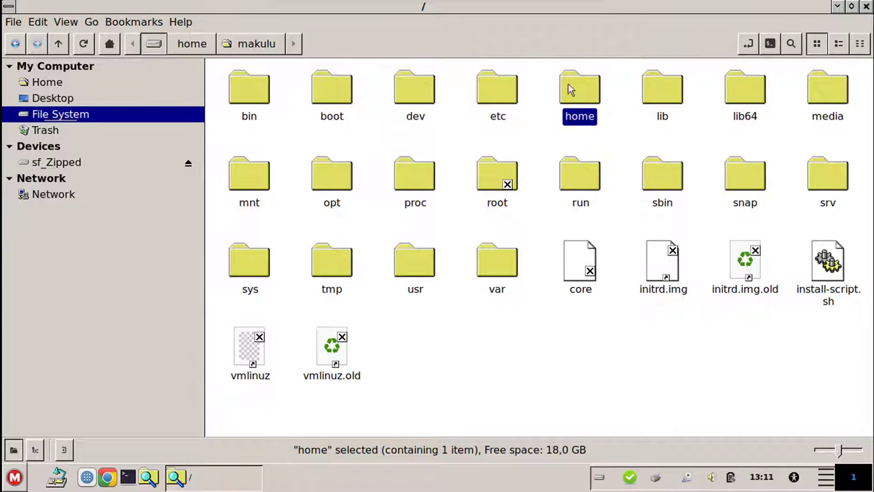
click(866, 7)
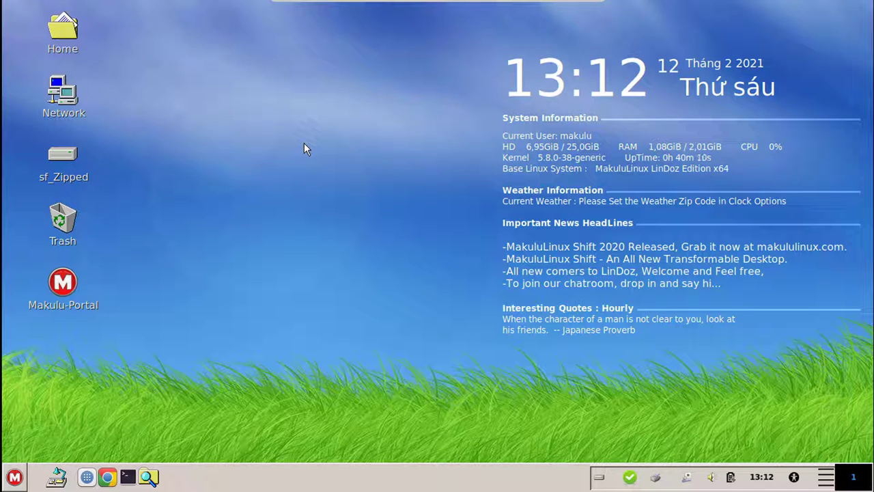
right_click(325, 125)
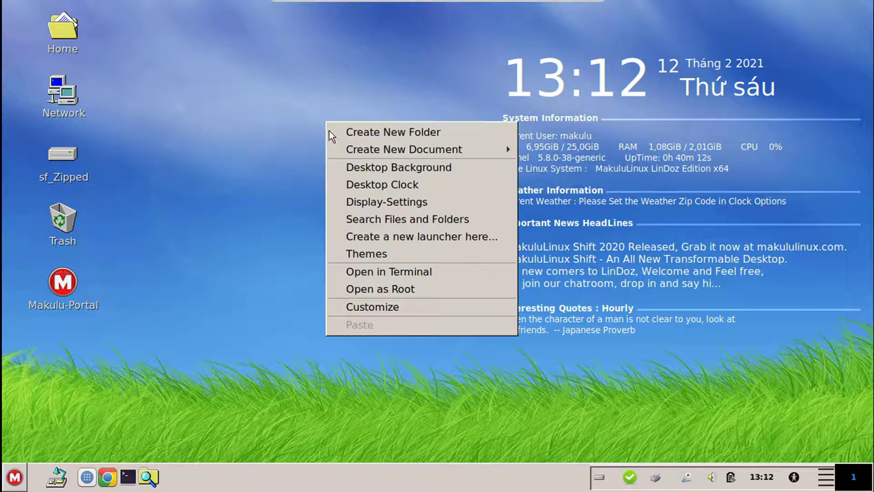
click(679, 394)
scroll(834, 481, down, 3)
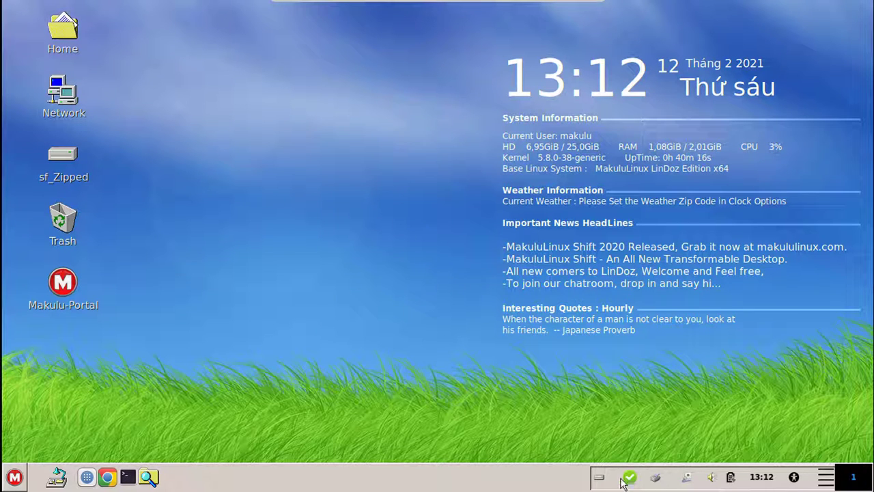
Step: Check the removable drives and clock applets in the system tray, and view the accessibility options without enabling any
click(599, 480)
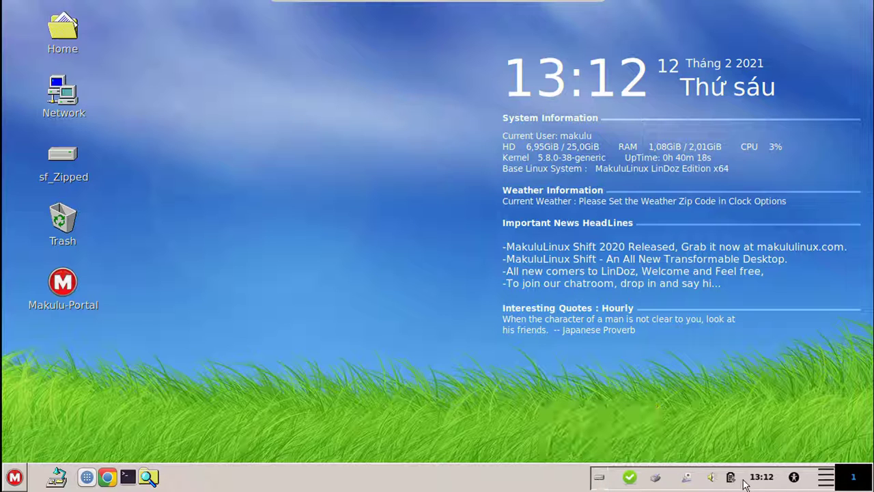
click(764, 481)
click(763, 481)
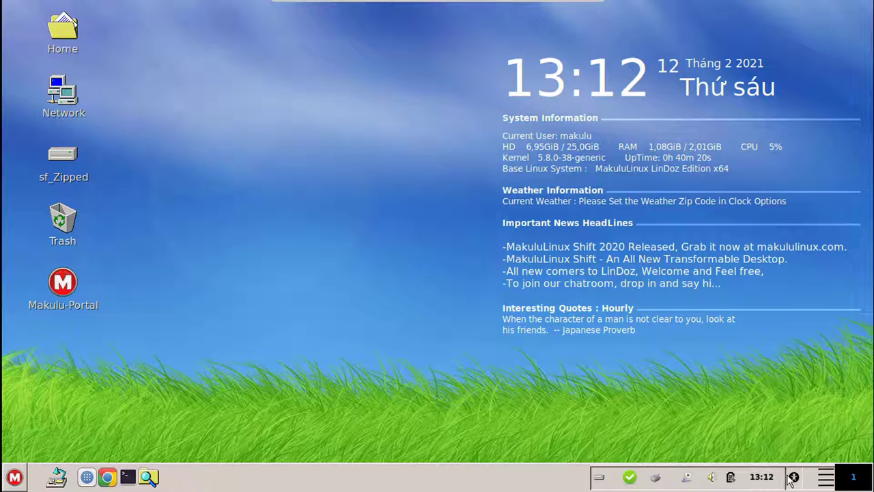
click(793, 477)
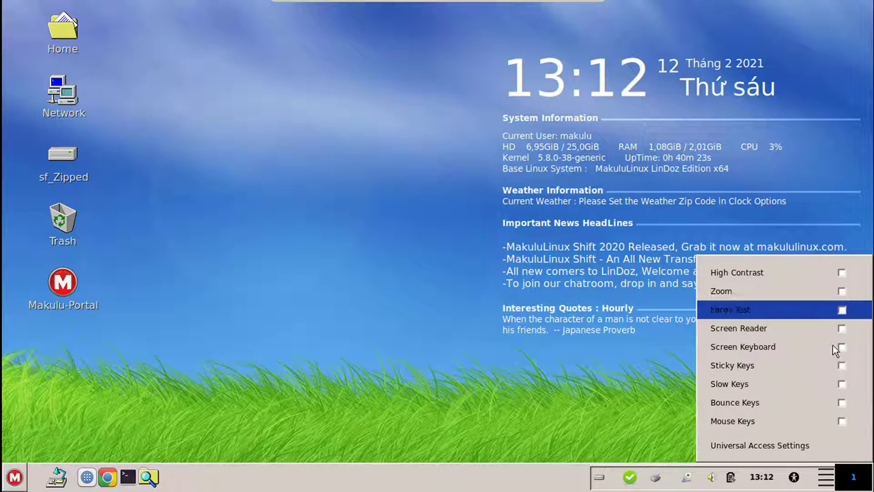
click(462, 312)
Step: Open the file manager, view its About information, and close both the dialog and the window
click(150, 478)
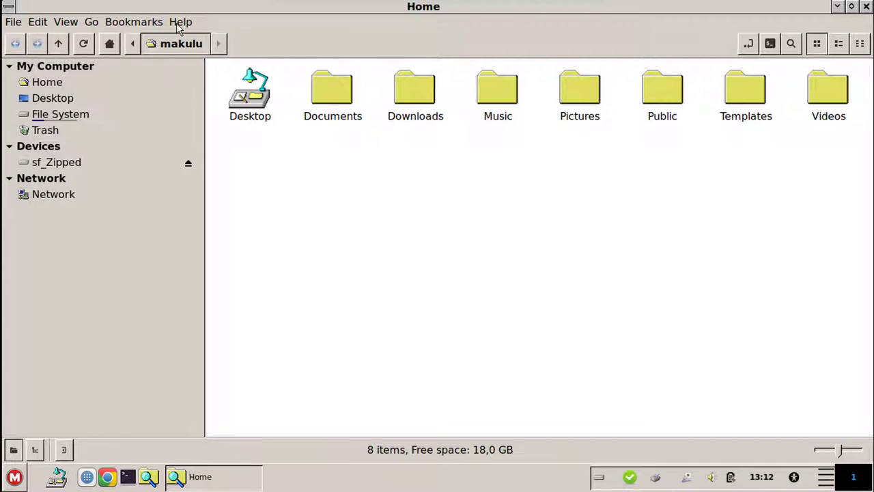
click(178, 22)
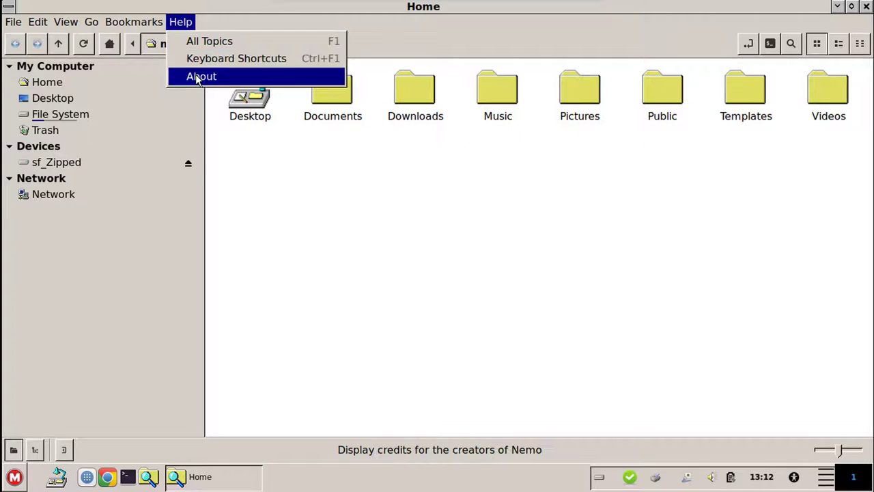
click(198, 77)
click(591, 346)
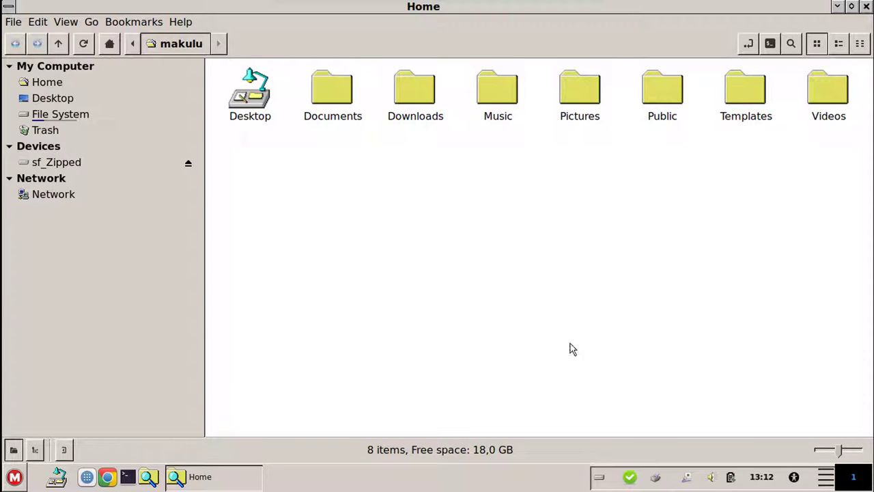
click(866, 6)
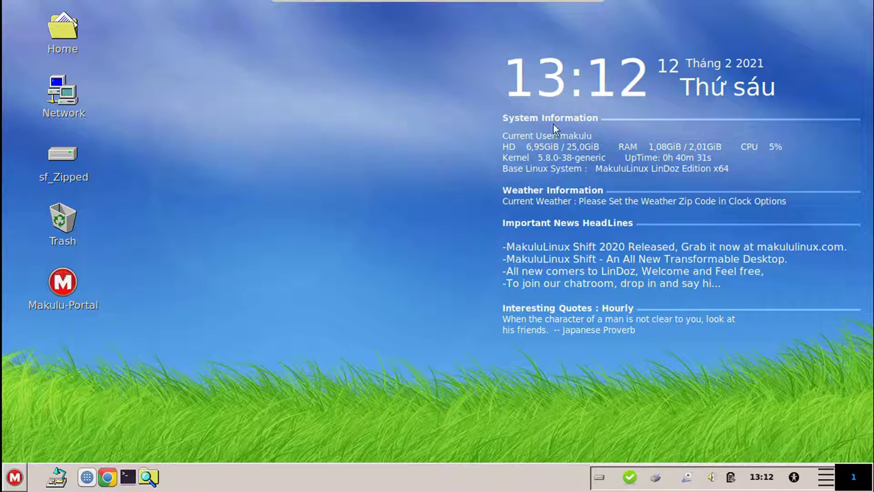
Step: View the Favorite Apps list in the launcher and close it without starting an application
click(14, 478)
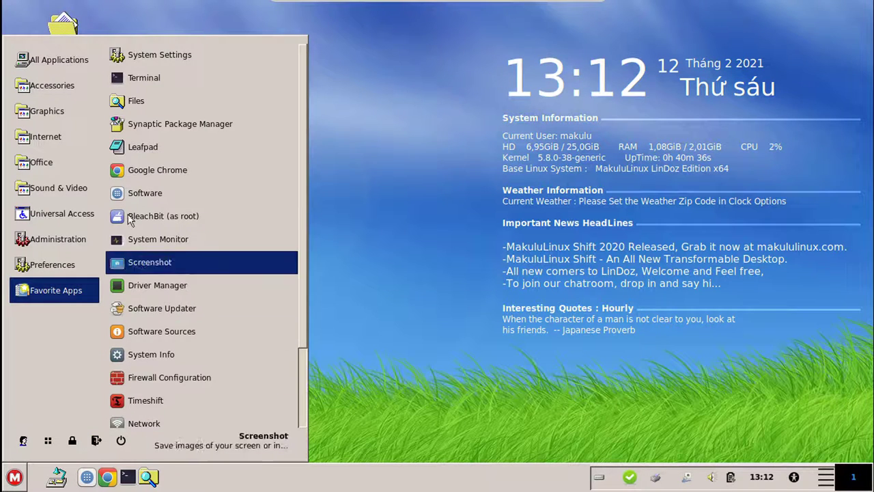
click(271, 189)
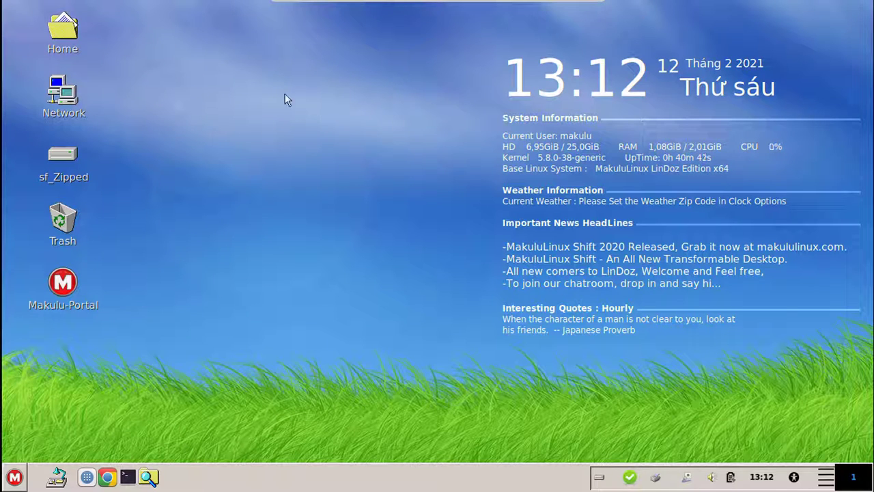
Step: Apply the Dark theme to the desktop with the Theme Manager
right_click(309, 104)
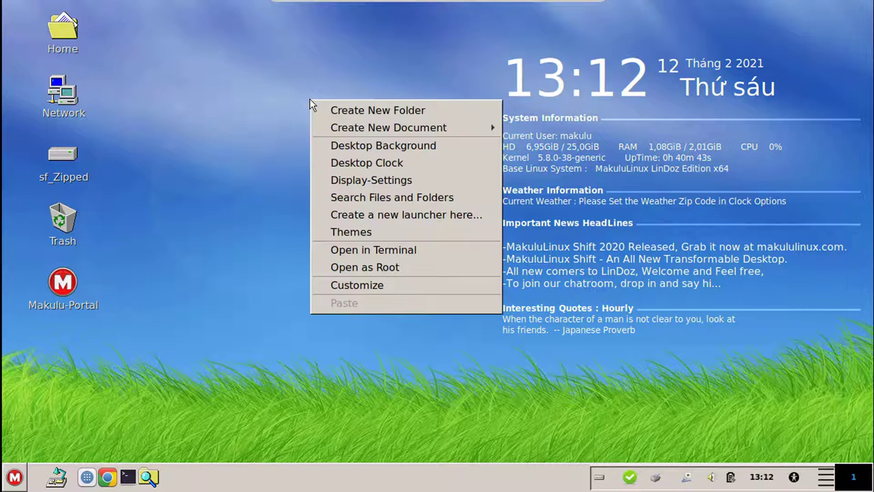
click(372, 234)
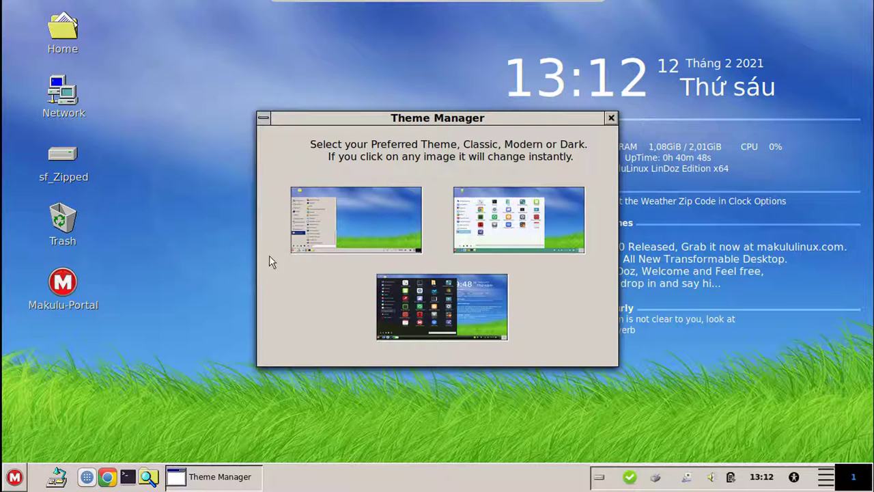
click(63, 99)
click(122, 142)
click(443, 313)
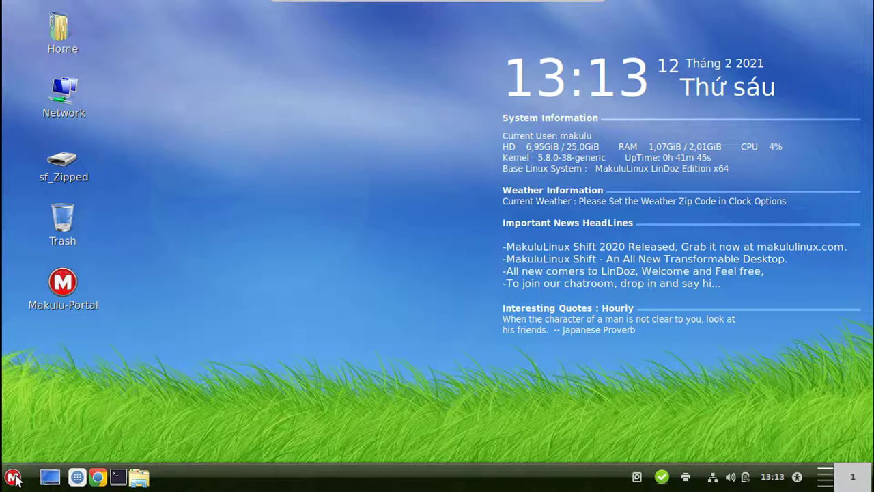
Step: Browse All Applications, Accessories and Favorite Apps in the dark launcher, and close it without starting an application
click(13, 477)
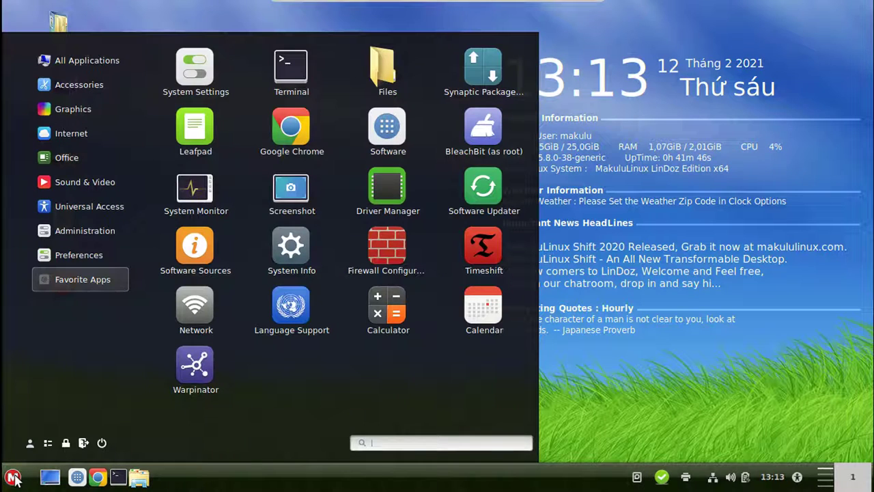
mouse_move(69, 85)
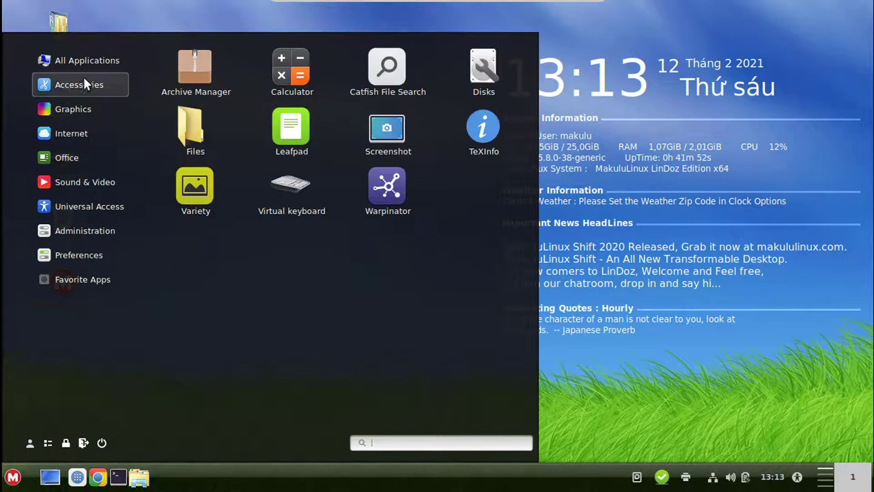
mouse_move(82, 60)
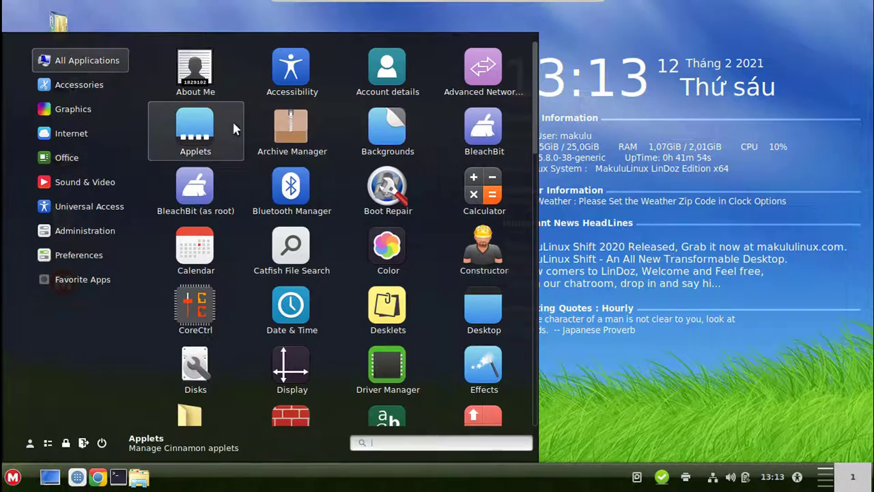
scroll(441, 205, down, 10)
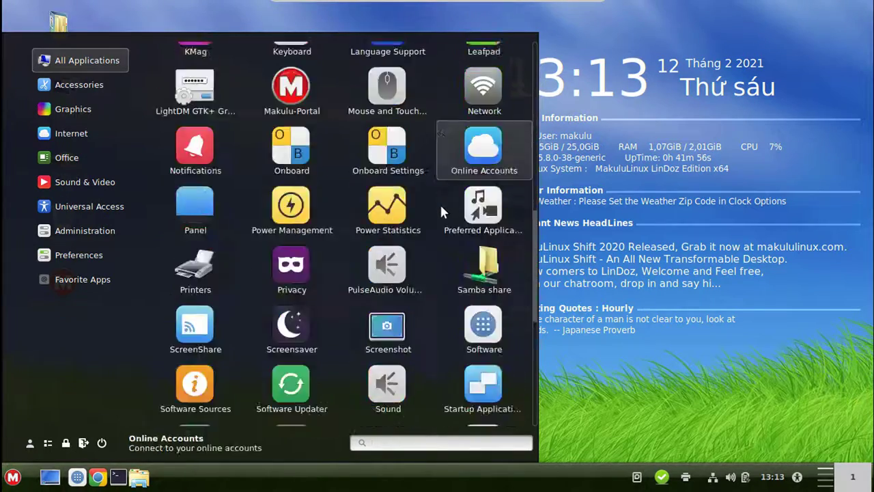
scroll(440, 203, up, 10)
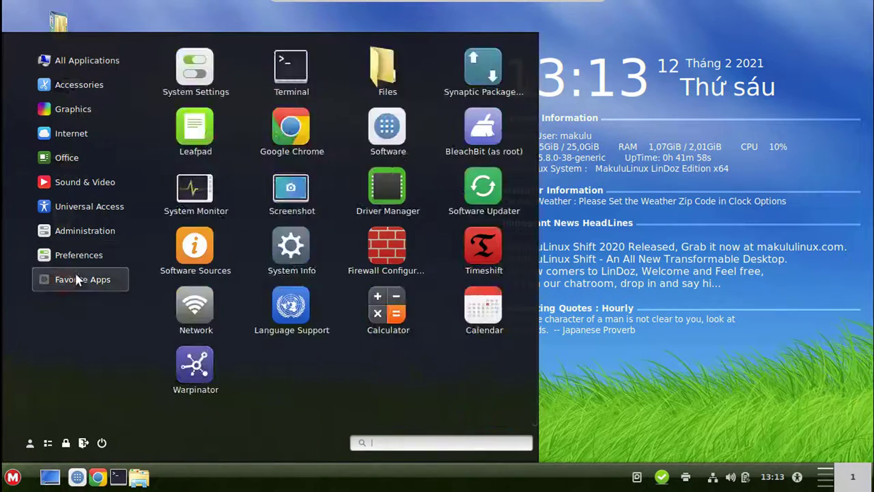
mouse_move(71, 131)
mouse_move(123, 75)
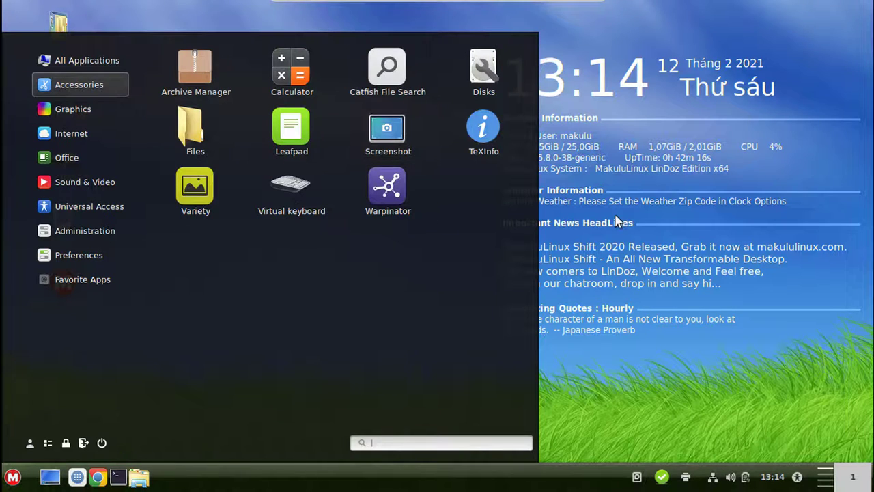
click(669, 250)
Step: Open a Terminal window on the desktop
click(139, 472)
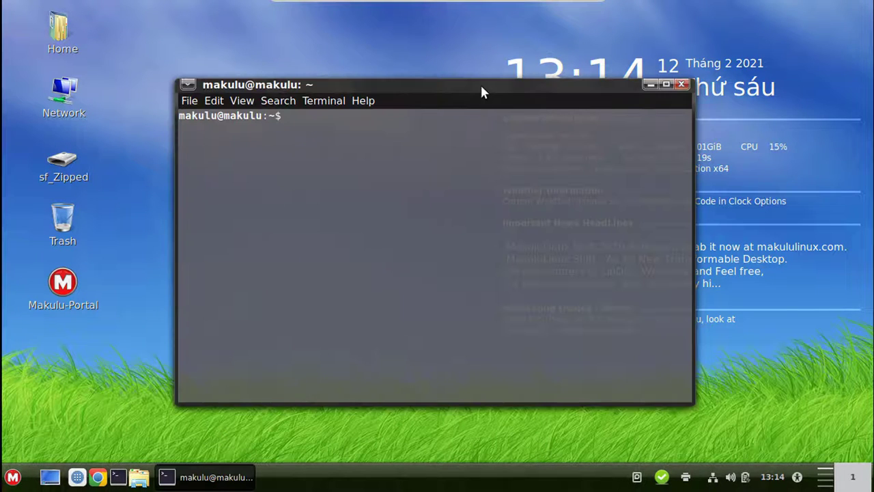
Step: Reposition the Terminal window on the desktop, view the launcher over it, and close the Terminal
drag(480, 83, 491, 63)
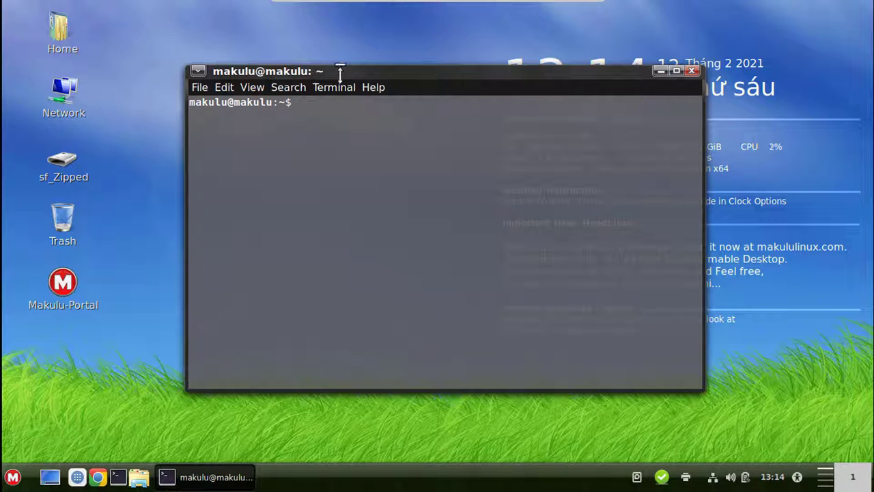
drag(363, 77, 341, 89)
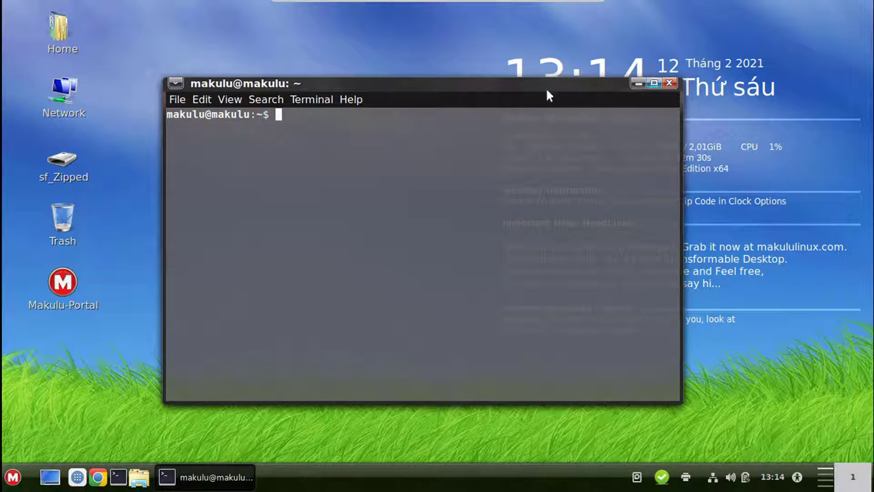
click(14, 477)
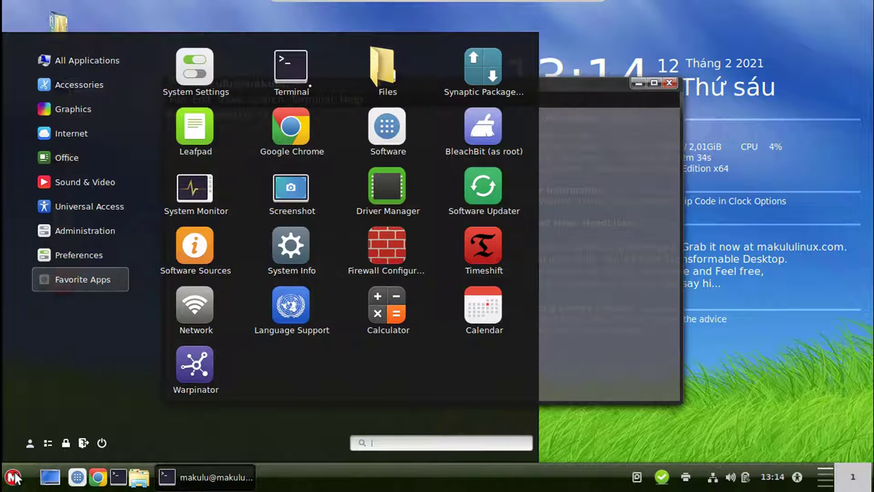
click(14, 477)
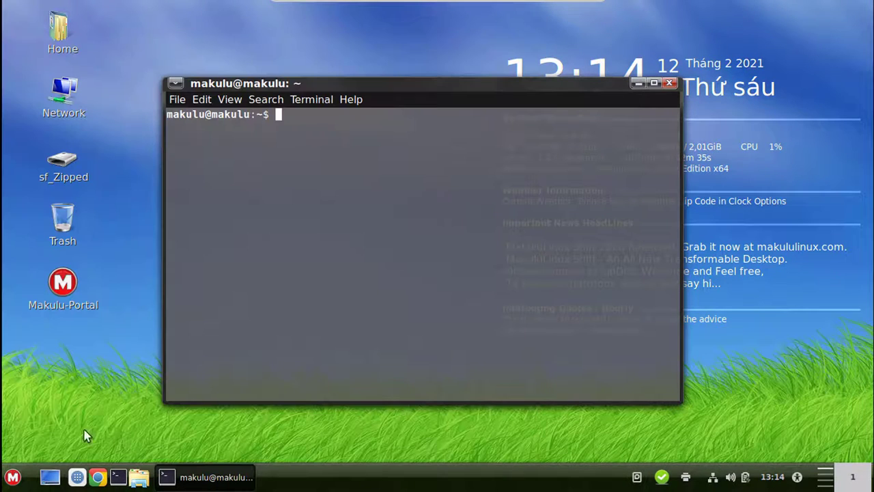
click(671, 84)
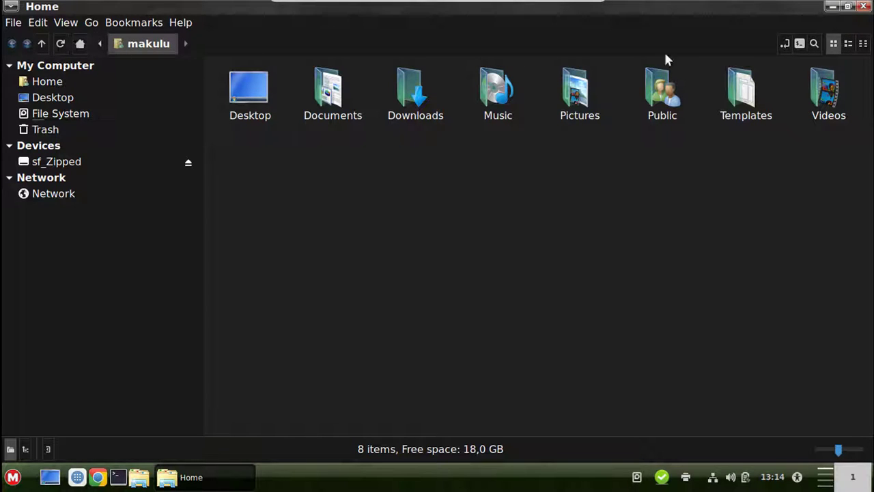
Step: View the About Nemo information for the file manager, close it, and select the Downloads folder
click(182, 23)
click(204, 78)
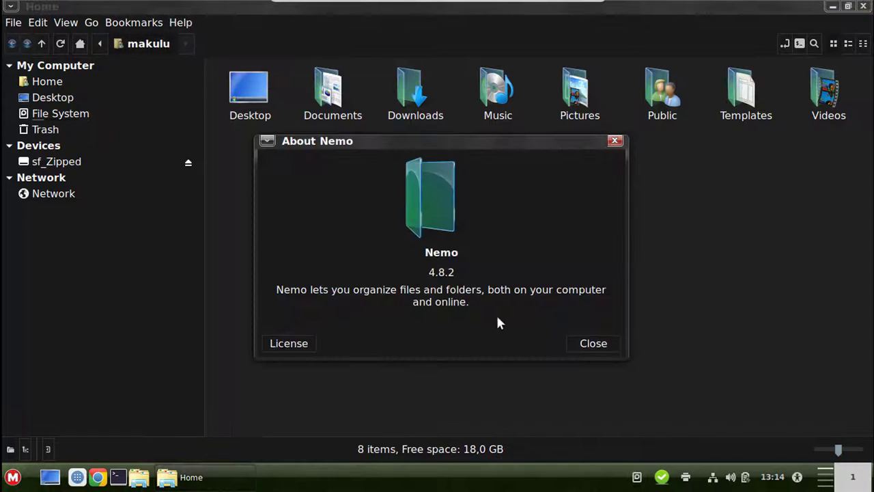
click(589, 343)
click(412, 115)
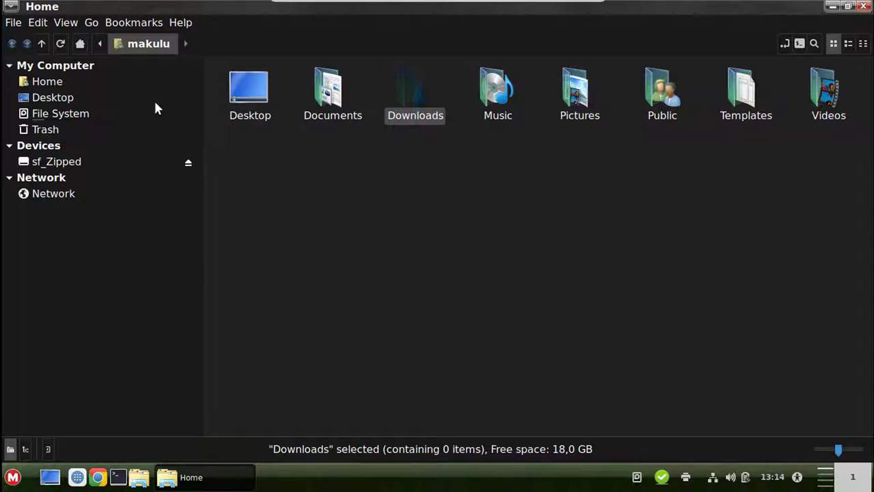
Step: Restore the Home window to its smaller size, move it on the desktop, maximize it again and close it
click(848, 6)
drag(348, 71, 333, 51)
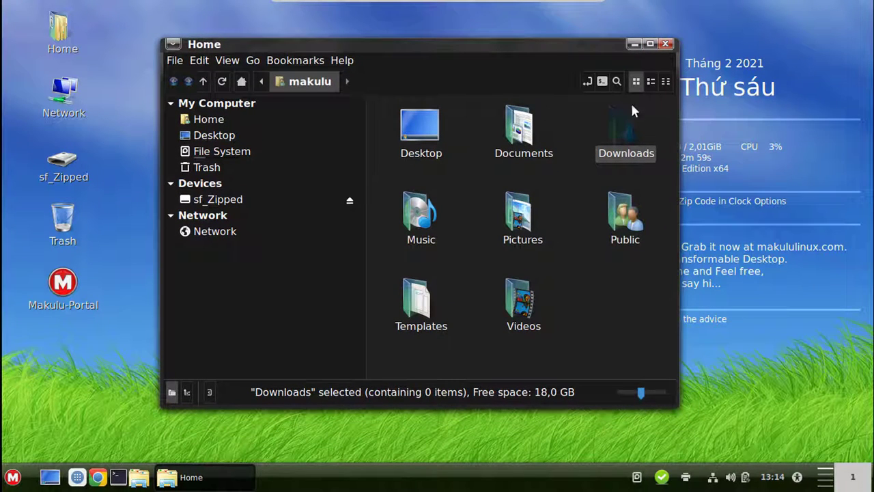
click(650, 44)
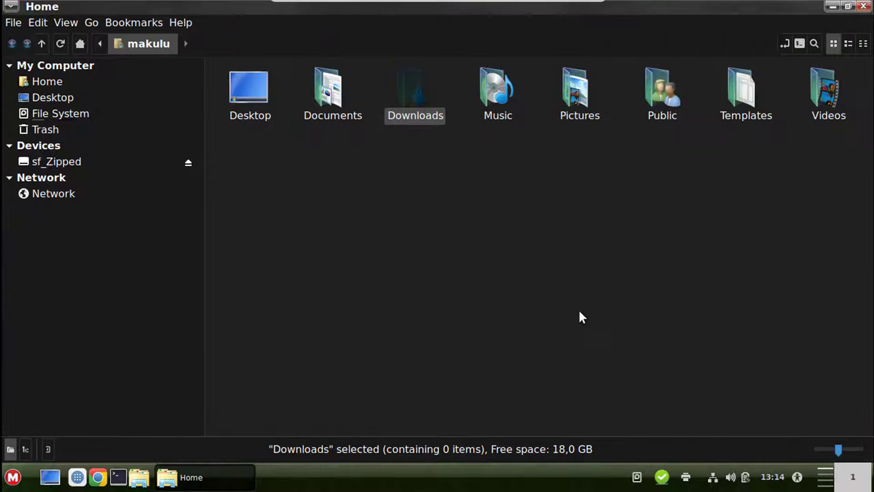
click(864, 6)
Step: View the tray's calendar and accessibility options, and close them without changing any setting
click(773, 481)
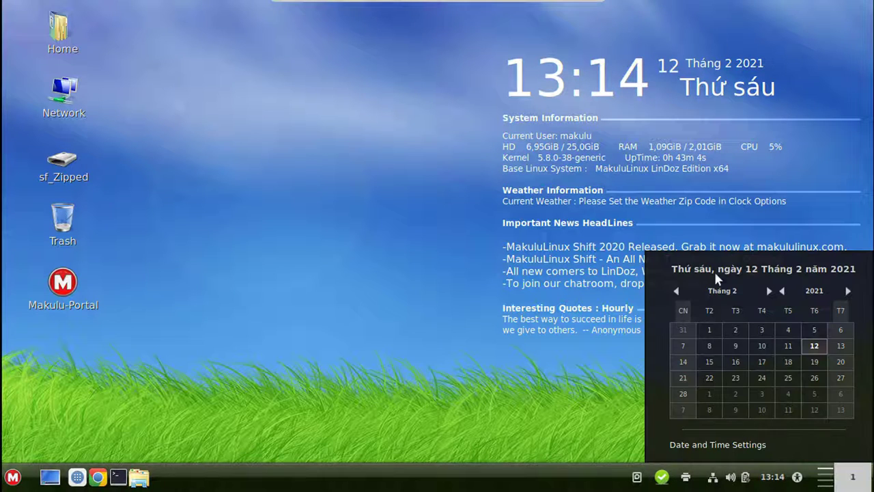
click(566, 408)
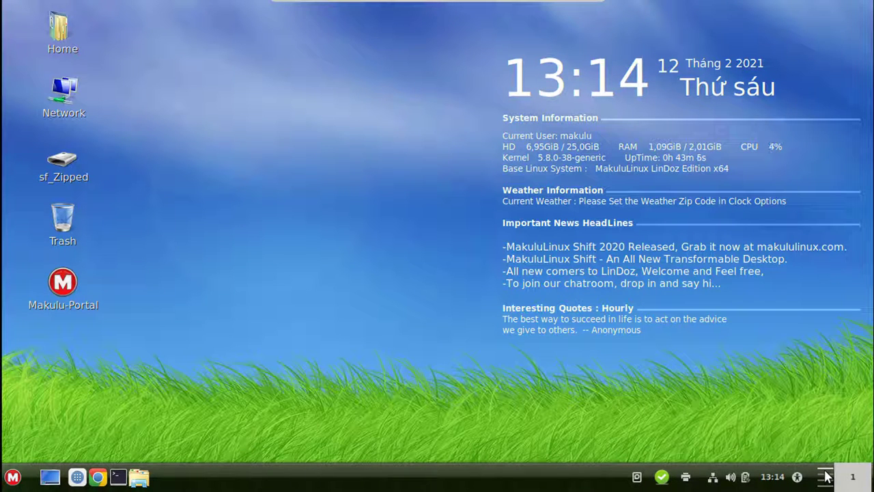
click(773, 477)
click(773, 477)
click(797, 477)
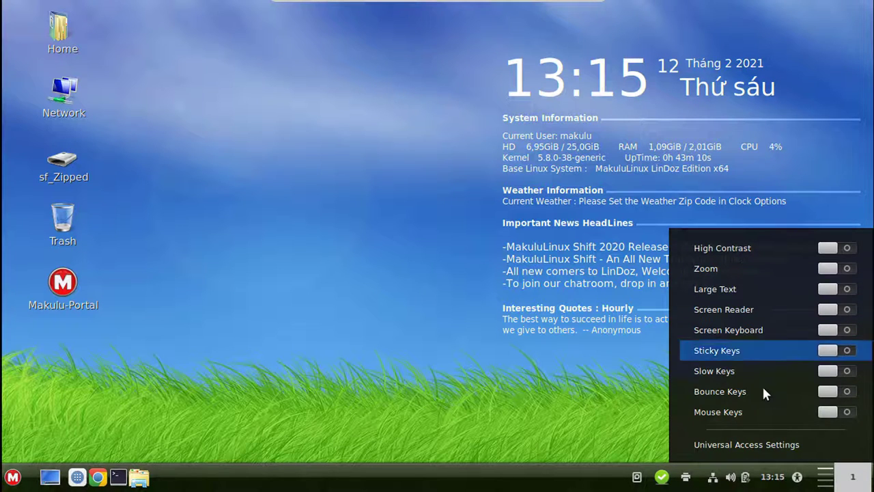
click(401, 372)
Step: Open System Settings from the launcher, look through its setting categories and close the window
click(13, 477)
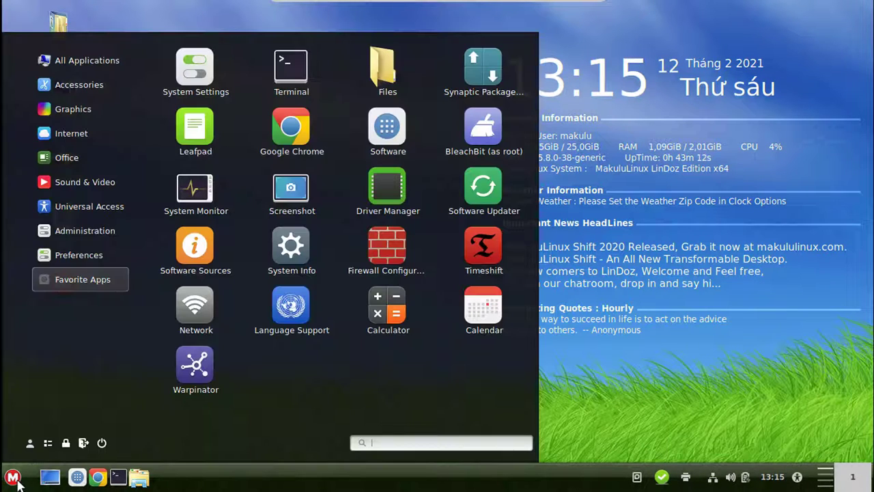
click(193, 74)
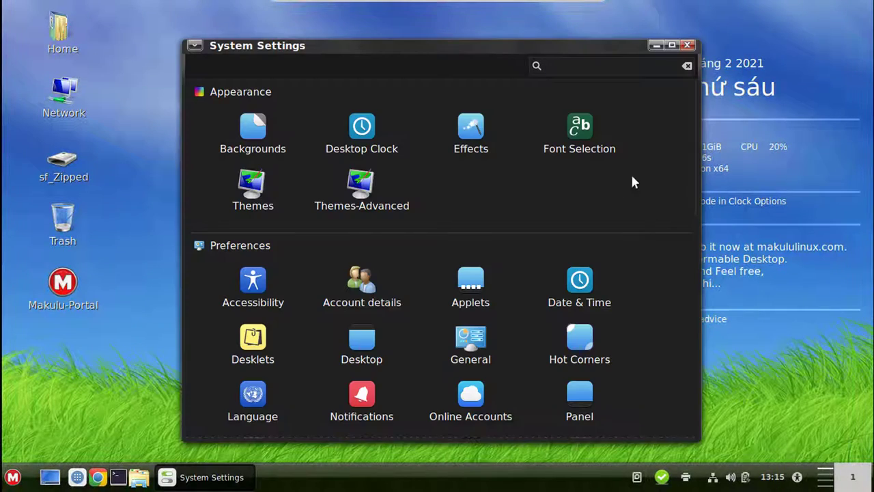
scroll(645, 198, down, 5)
scroll(645, 207, down, 3)
scroll(645, 207, up, 10)
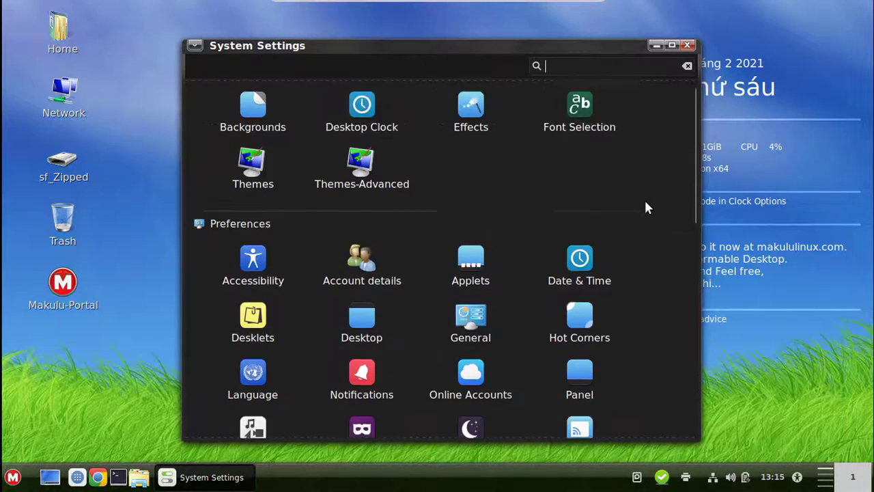
click(689, 46)
Step: View the Classic, Modern and Dark options in the Theme Manager and close it without changing the theme
right_click(355, 110)
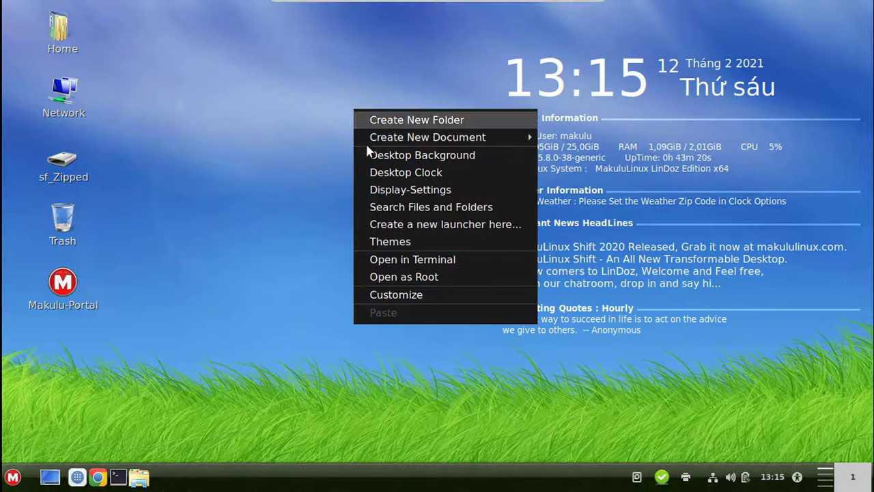
click(403, 243)
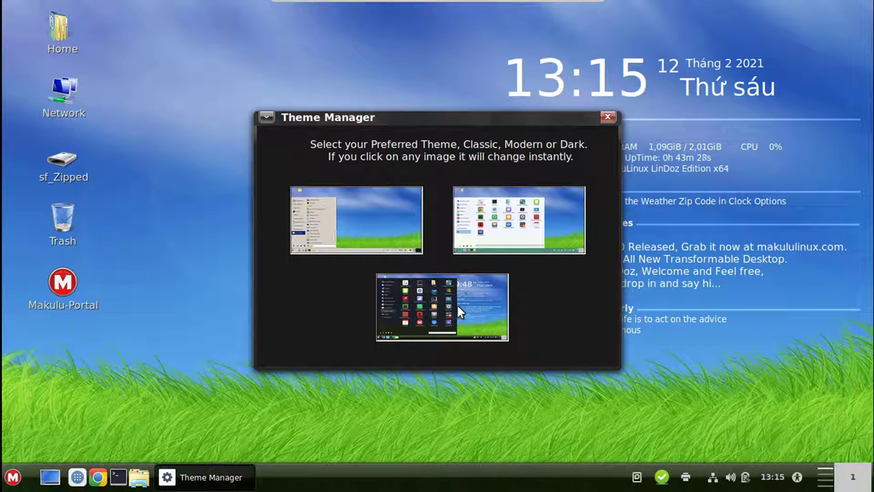
click(608, 117)
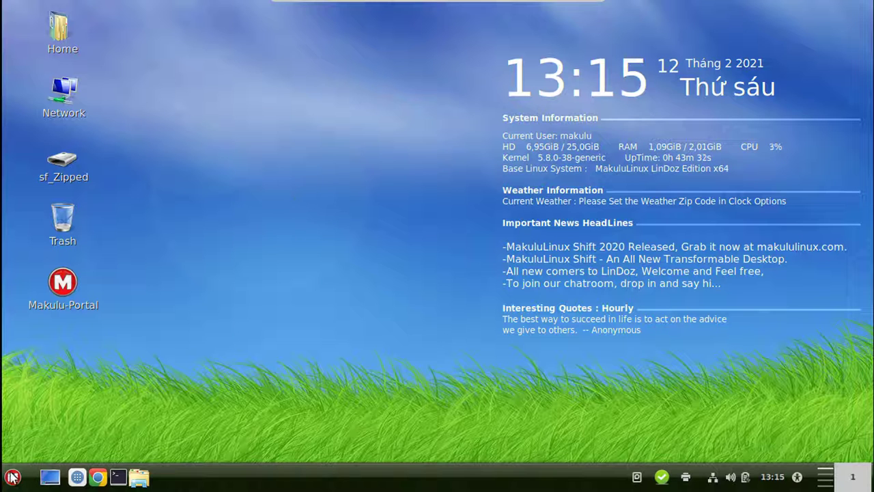
Step: View the launcher's Favorite Apps, and open a Terminal in the Desktop folder and close it
click(12, 477)
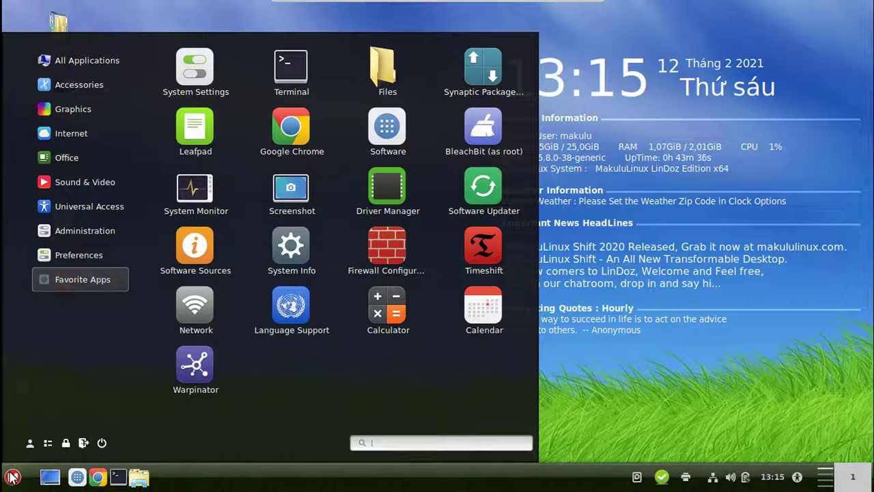
click(308, 140)
right_click(309, 139)
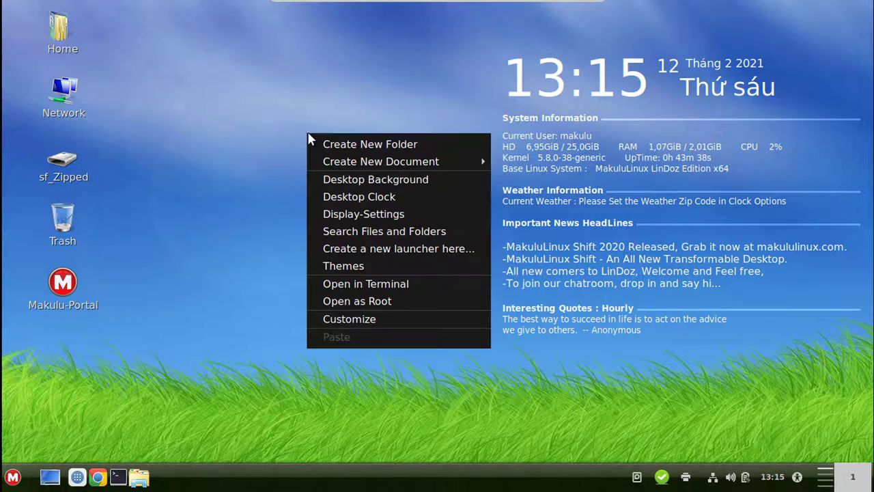
click(362, 286)
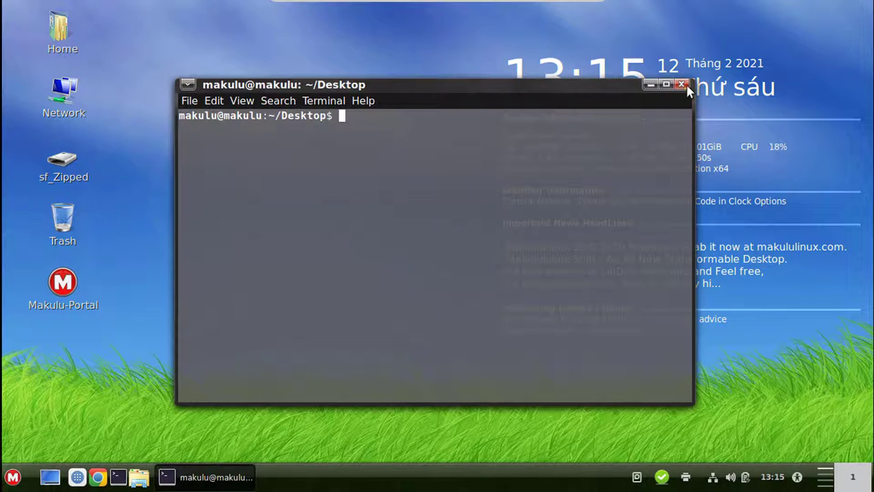
click(682, 84)
Step: View the Themes-Advanced page in System Settings and close the window without changing any theme component
right_click(342, 150)
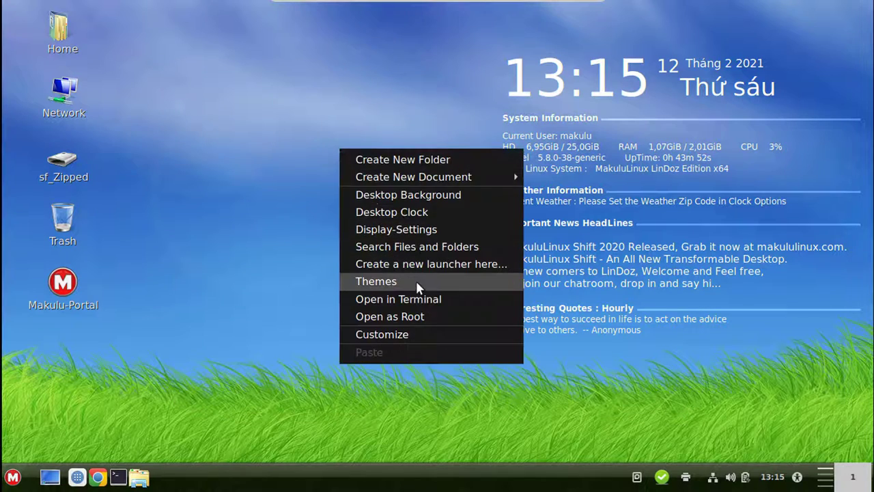
click(285, 302)
click(12, 479)
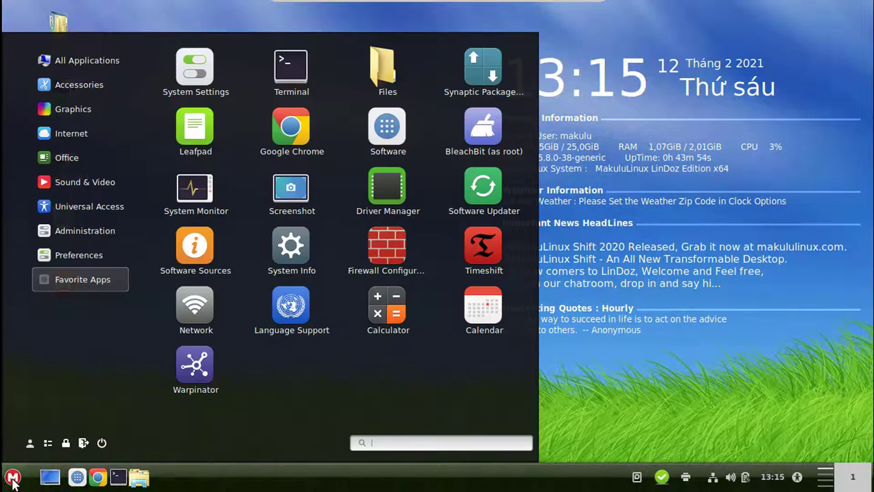
click(196, 64)
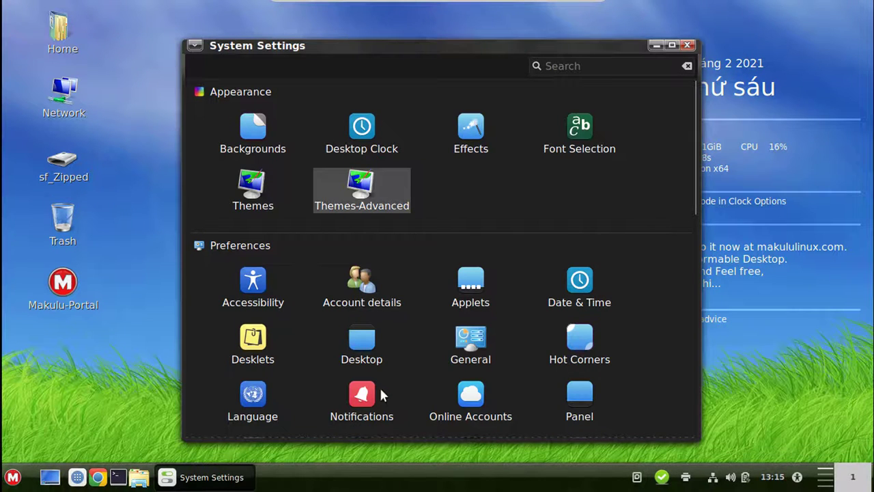
click(368, 194)
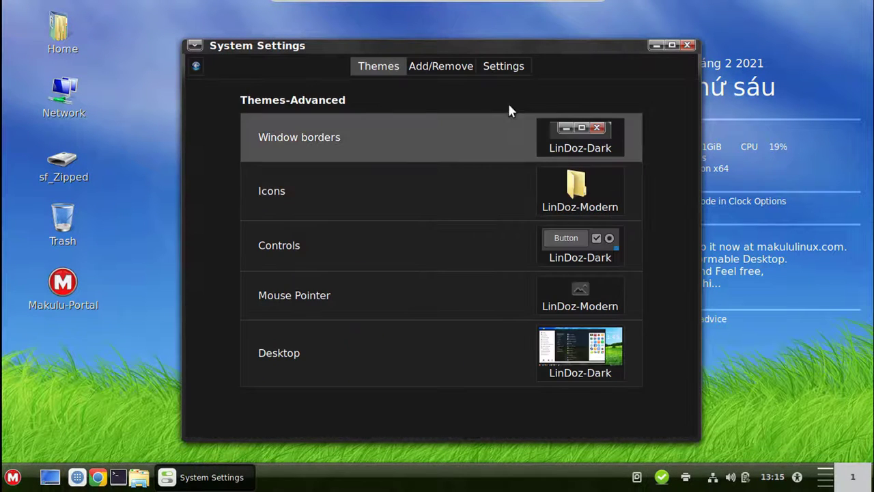
click(688, 46)
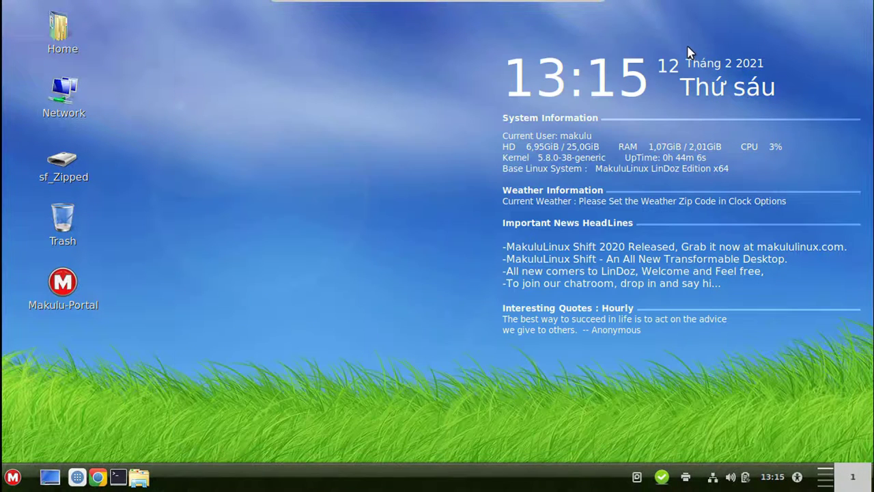
Step: Apply the Modern theme to the desktop with the Theme Manager
right_click(345, 122)
click(387, 252)
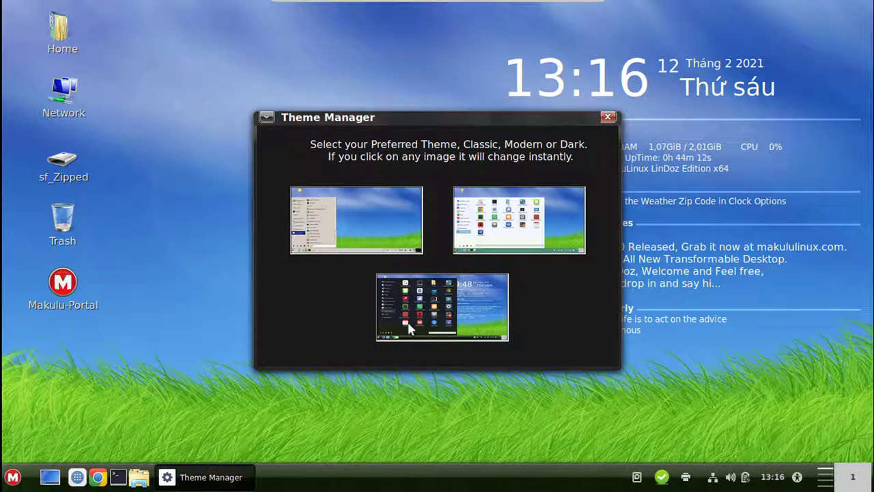
click(502, 215)
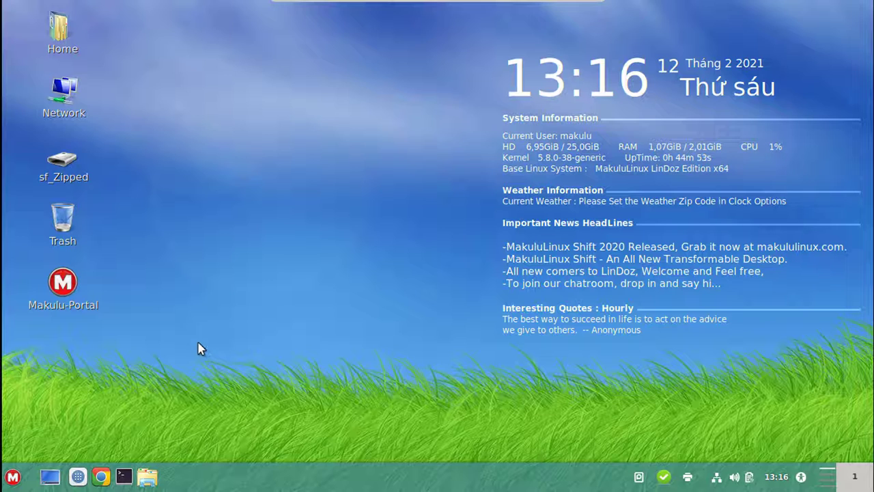
Step: Browse All Applications in the Modern theme's launcher
click(12, 477)
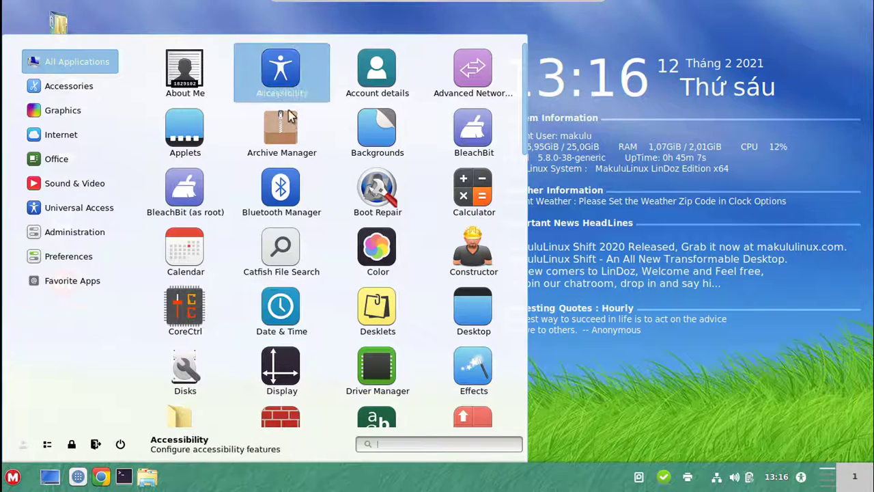
scroll(294, 167, down, 5)
scroll(297, 164, up, 5)
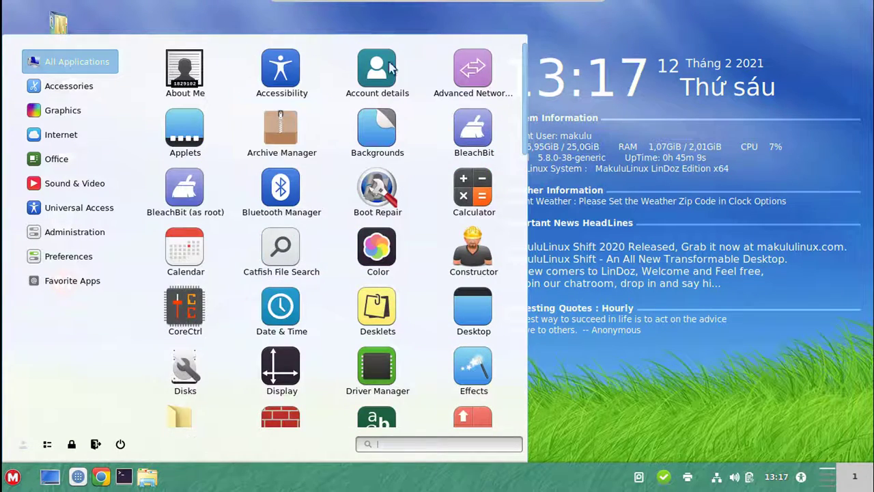
Step: Try to uninstall Archive Manager from the launcher, and cancel the authentication request
right_click(283, 135)
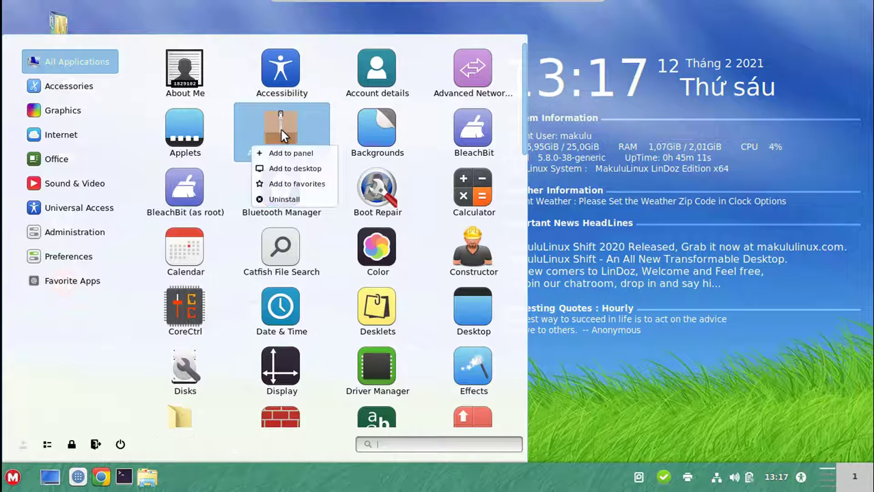
click(284, 199)
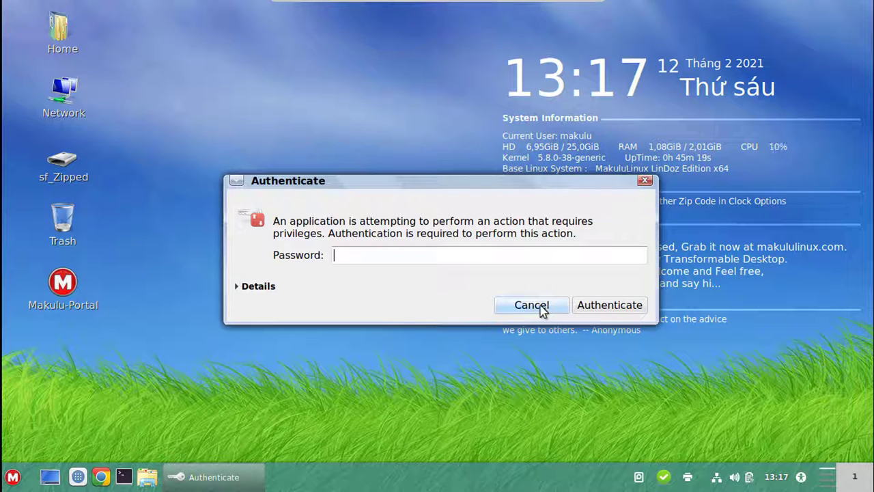
click(540, 305)
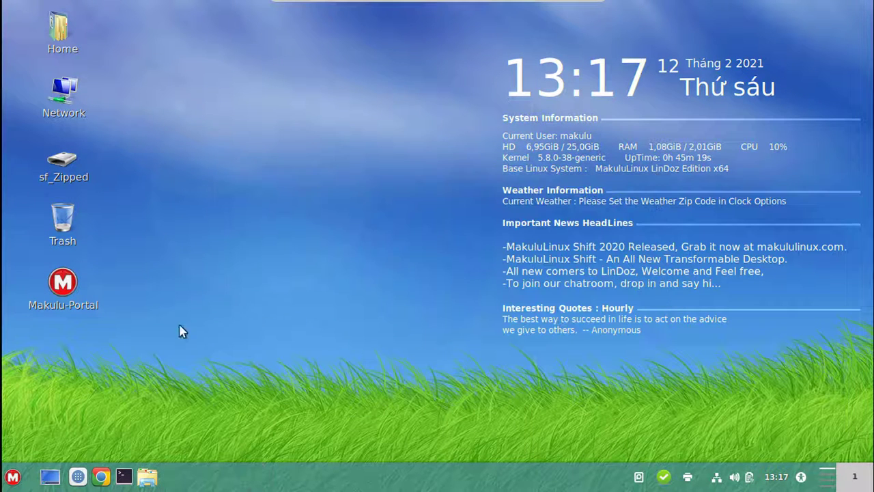
Step: Open System Settings from the launcher under the Modern theme
click(13, 477)
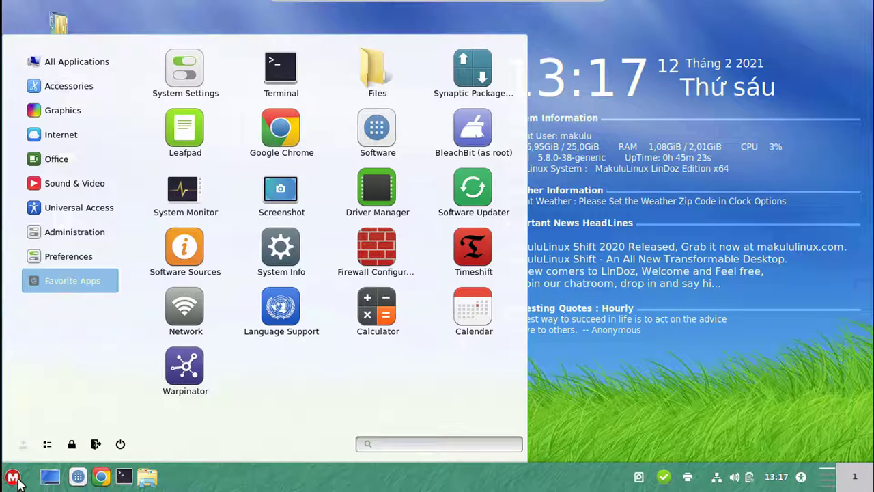
click(203, 63)
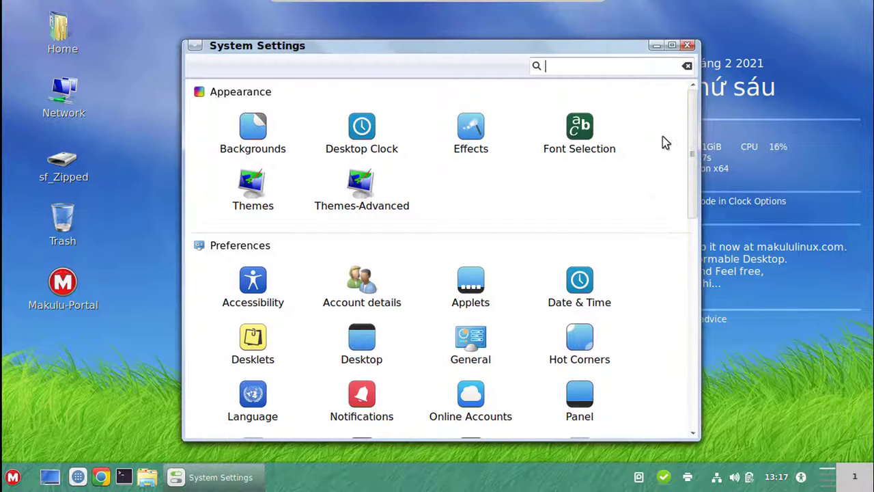
Step: Open System Info from the launcher, highlight the Cinnamon version, and close the window
click(13, 478)
click(281, 268)
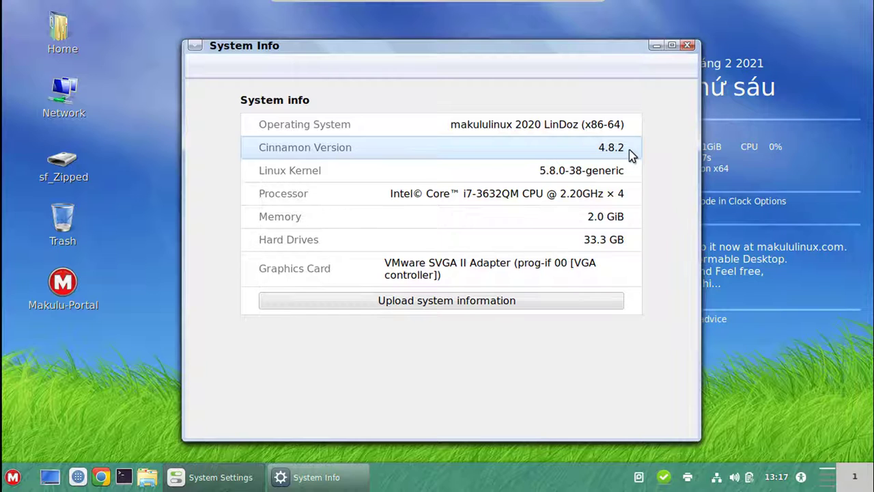
drag(598, 147, 625, 147)
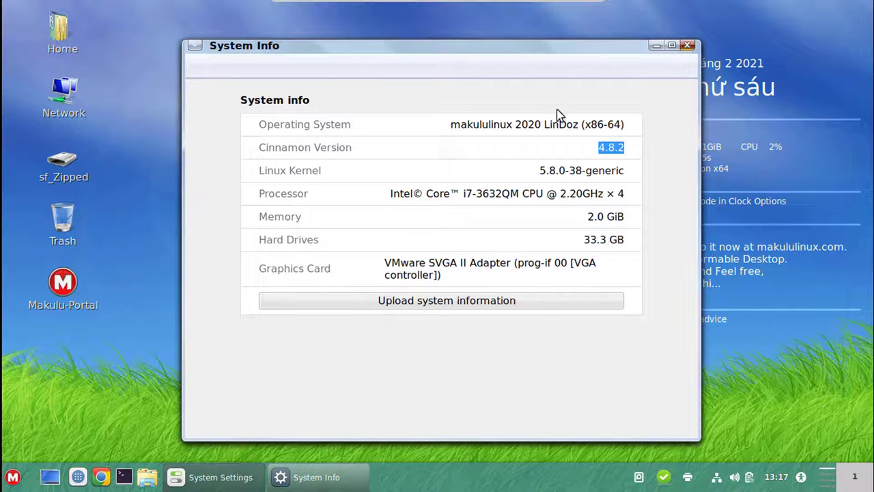
key(alt+F4)
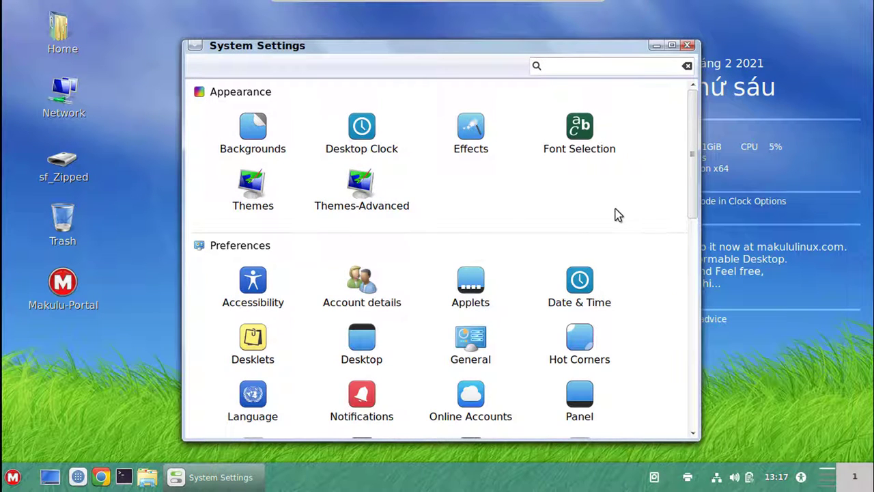
Step: Examine the Appearance and Preferences sections of System Settings
scroll(614, 214, down, 1)
scroll(615, 214, up, 1)
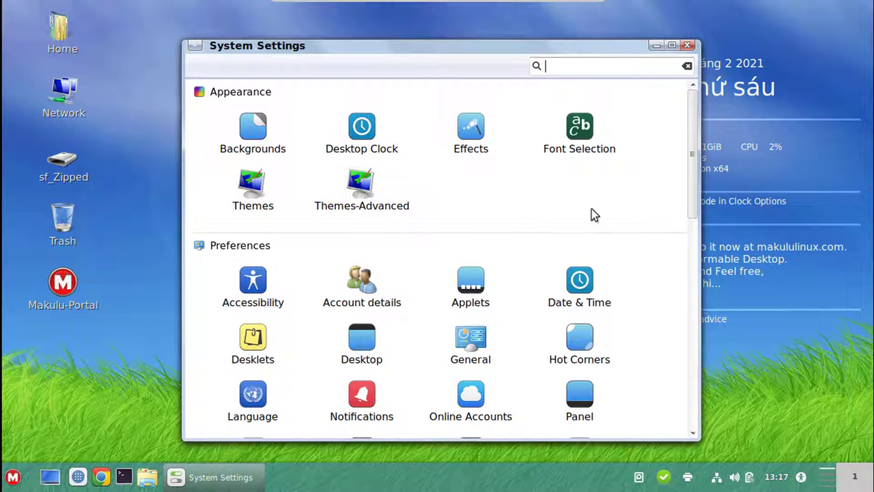
scroll(656, 246, down, 2)
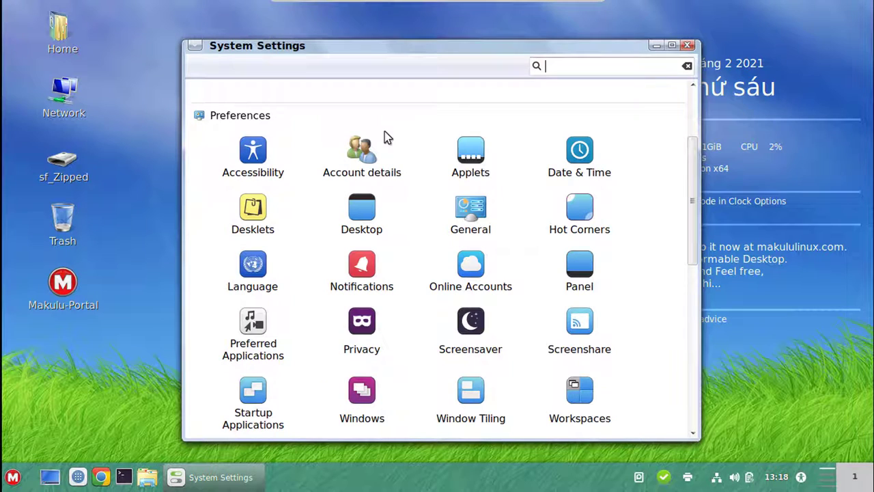
scroll(386, 142, up, 2)
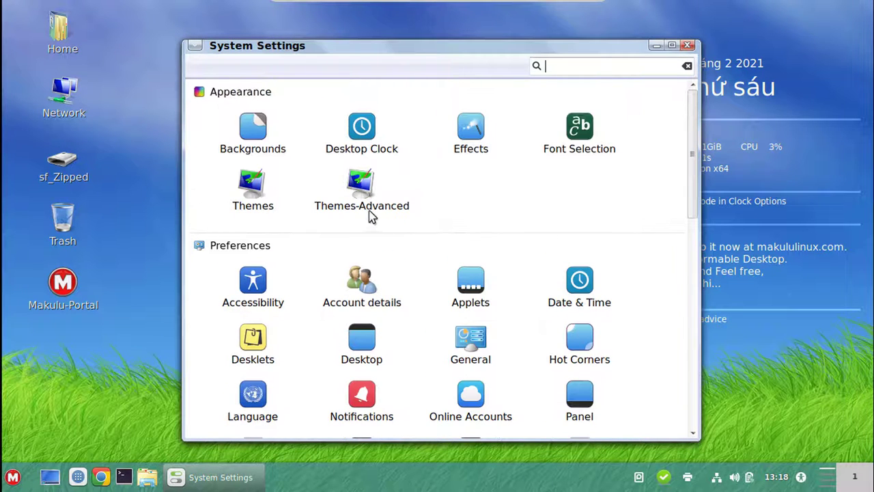
scroll(651, 265, down, 2)
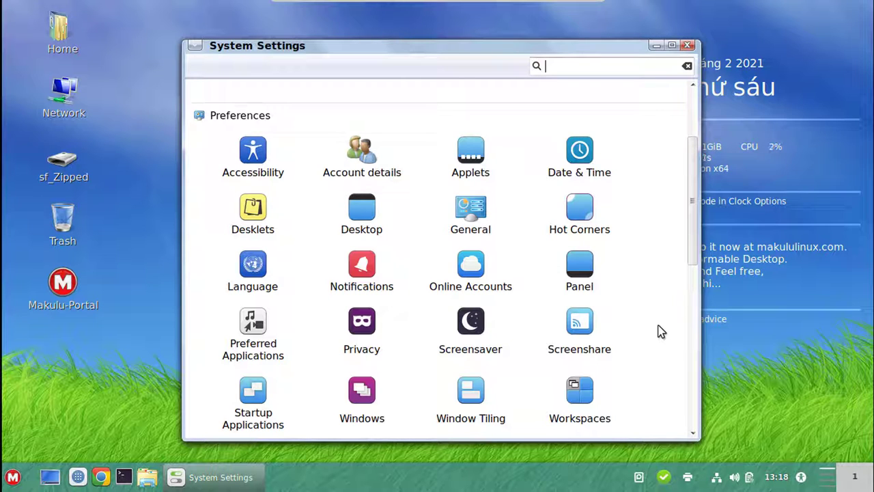
scroll(661, 331, down, 1)
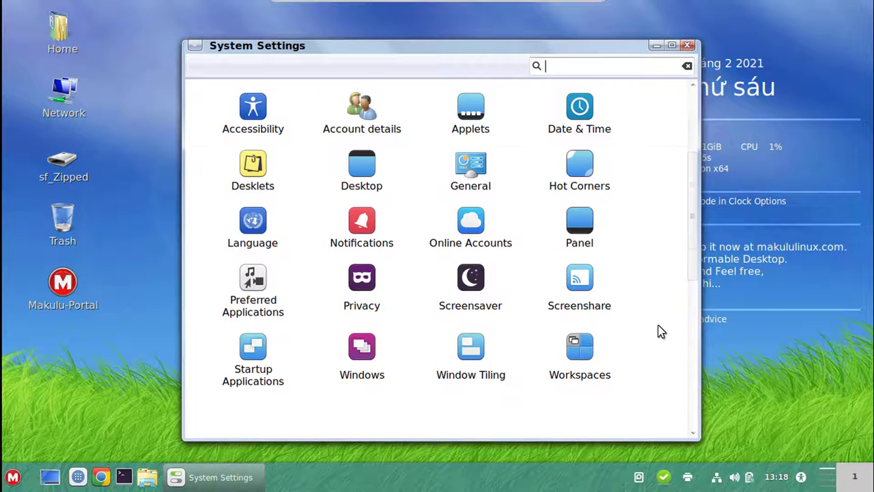
scroll(661, 331, up, 2)
scroll(661, 332, down, 3)
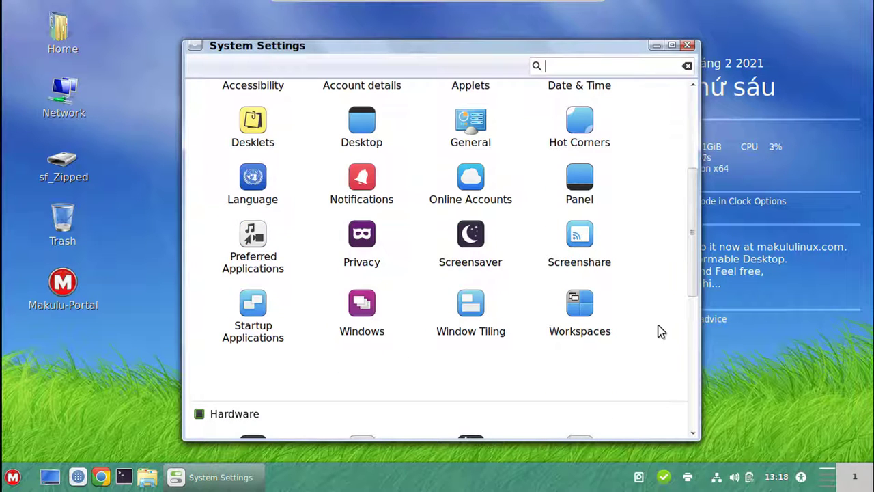
scroll(661, 332, up, 2)
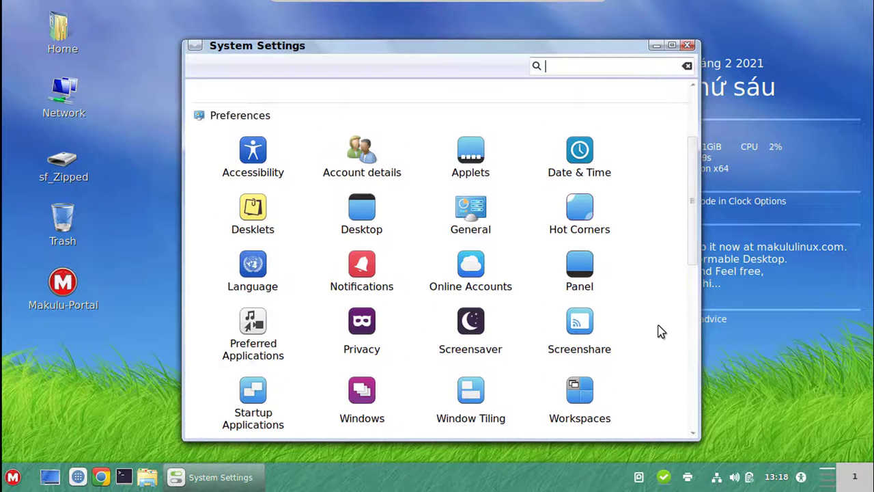
Step: Review the account providers offered in Online Accounts and return to the settings overview
click(468, 265)
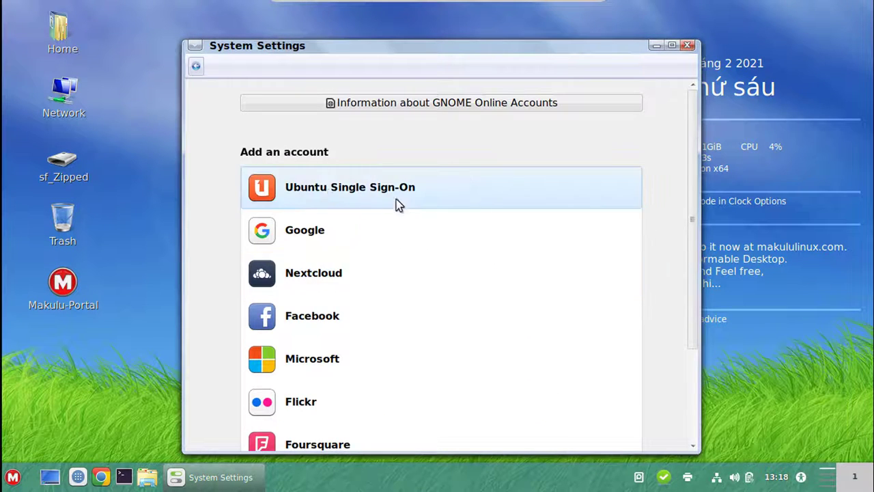
scroll(462, 315, down, 1)
scroll(437, 318, down, 2)
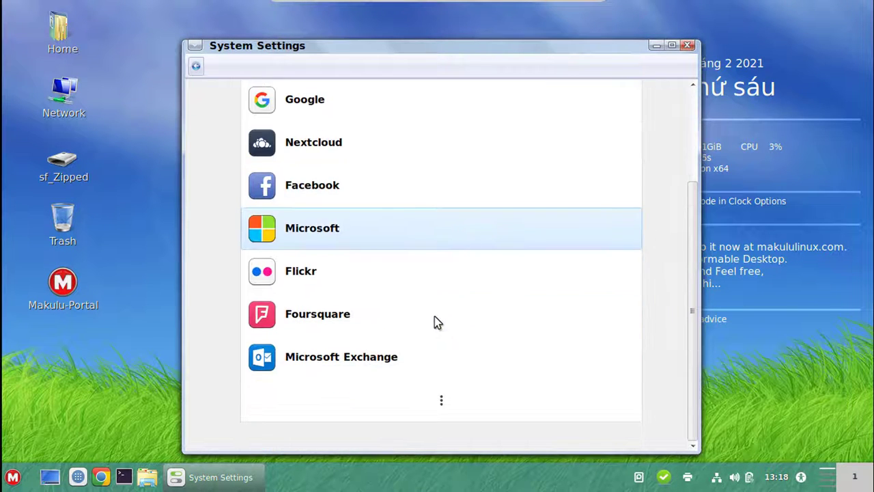
scroll(390, 248, up, 3)
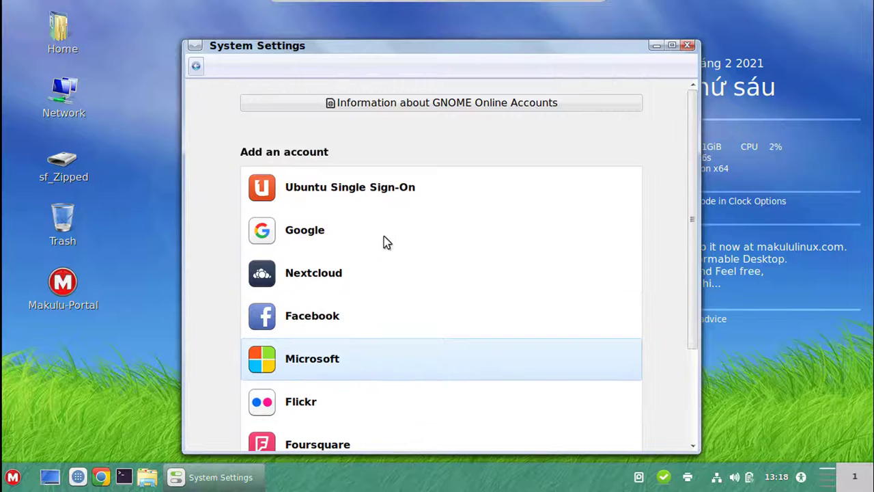
click(196, 68)
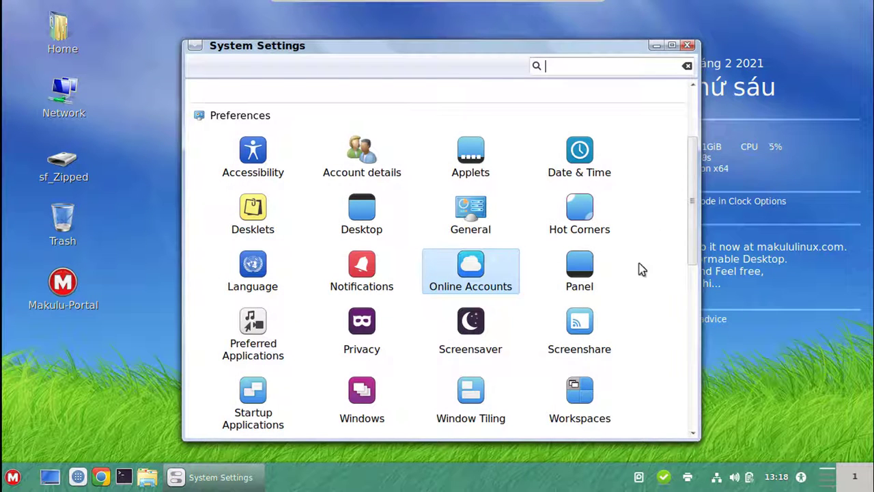
Step: Review the Layout and Settings pages of the Display settings in the Hardware section, and return to the overview to view the Administration section
scroll(645, 299, down, 2)
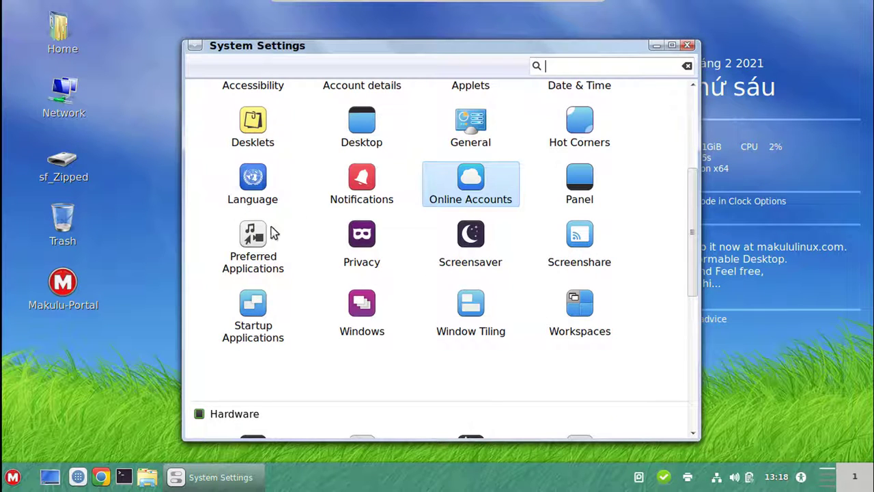
scroll(665, 236, up, 2)
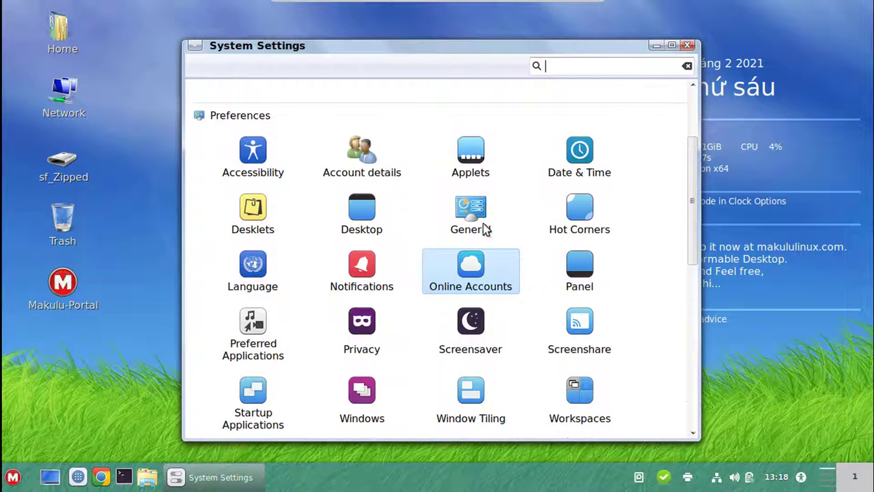
scroll(653, 314, down, 7)
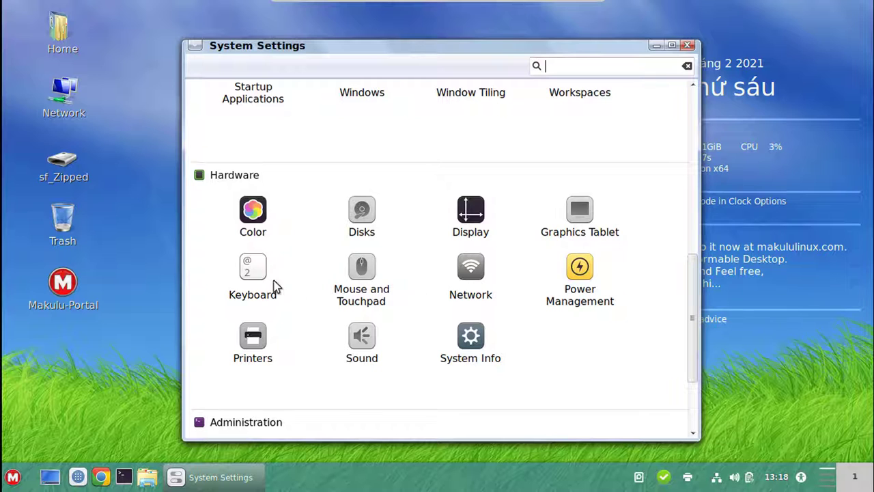
click(475, 221)
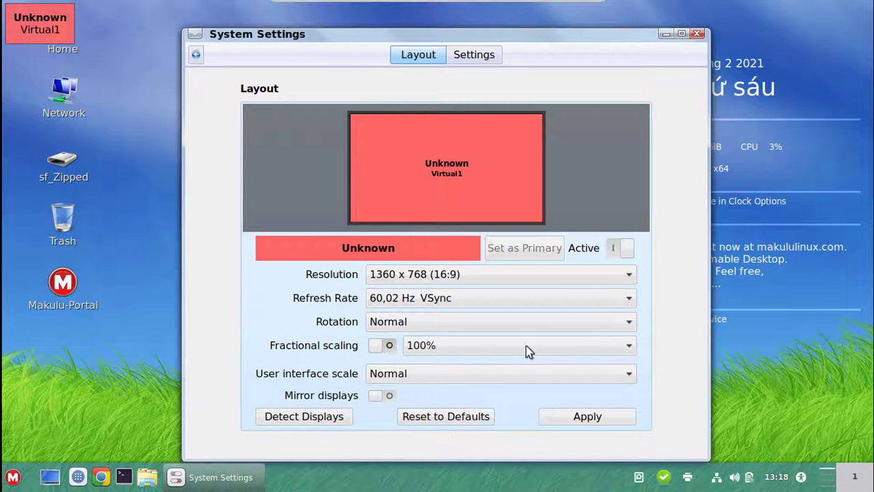
click(452, 59)
click(420, 60)
click(196, 54)
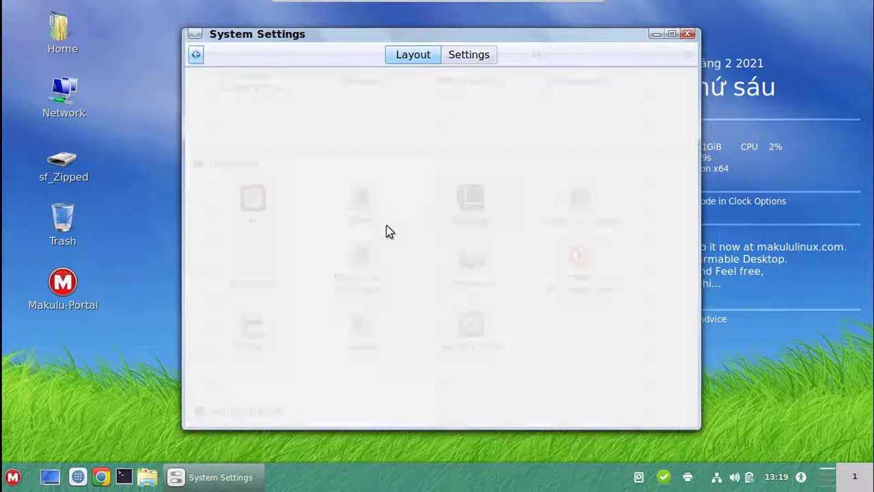
scroll(626, 308, down, 3)
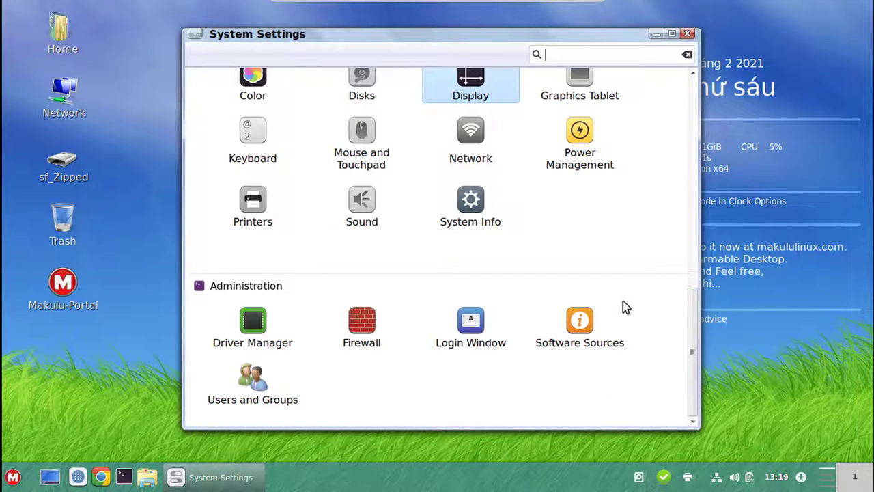
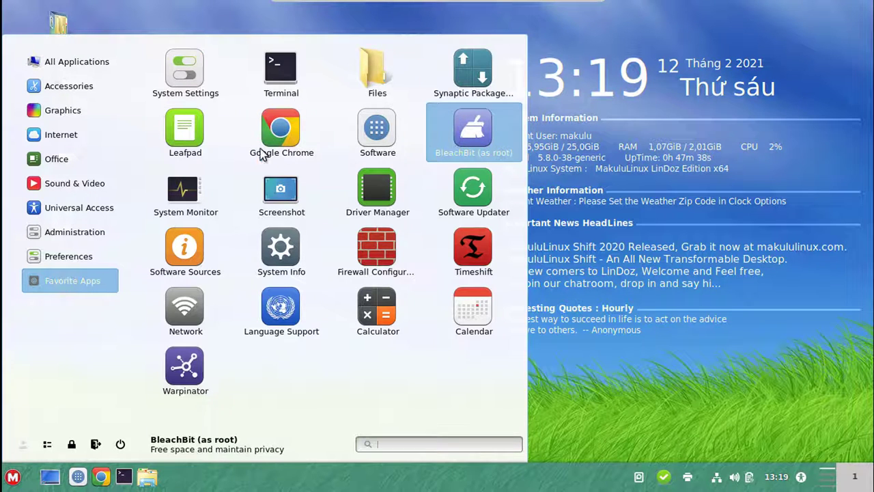
Step: Browse the launcher's application categories from Accessories through Favorite Apps, including the full Administration list, and close the launcher
mouse_move(60, 97)
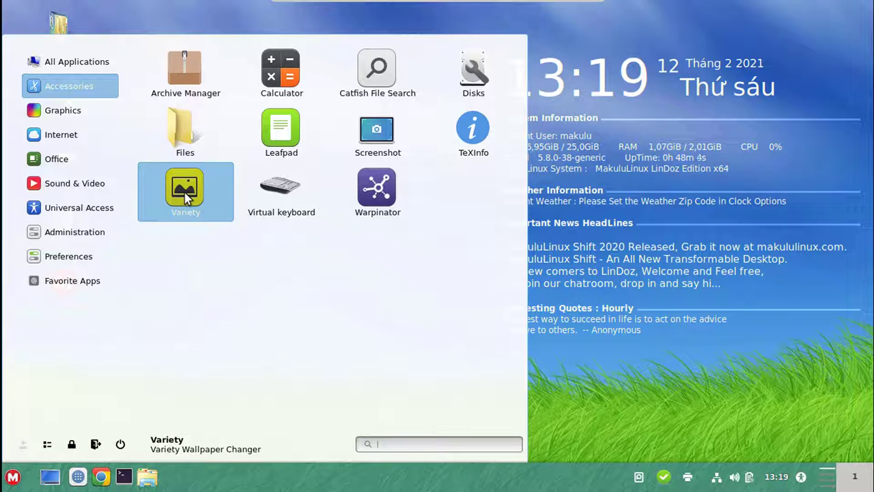
mouse_move(88, 113)
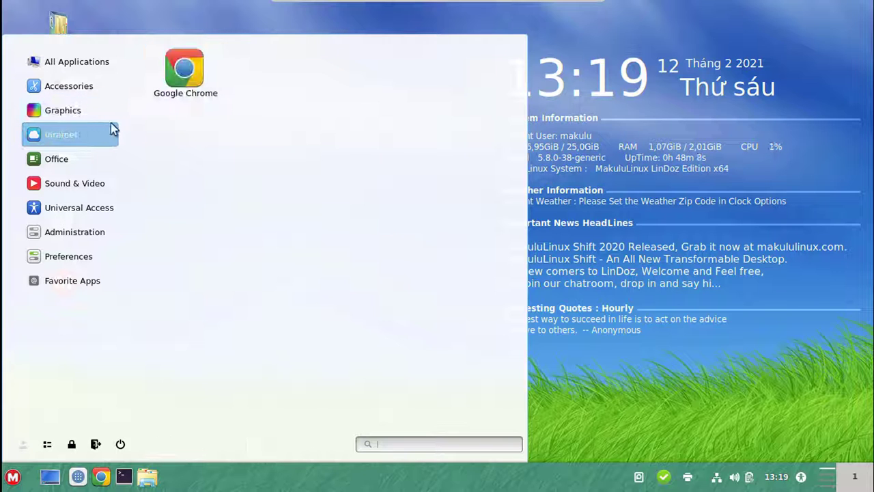
mouse_move(74, 162)
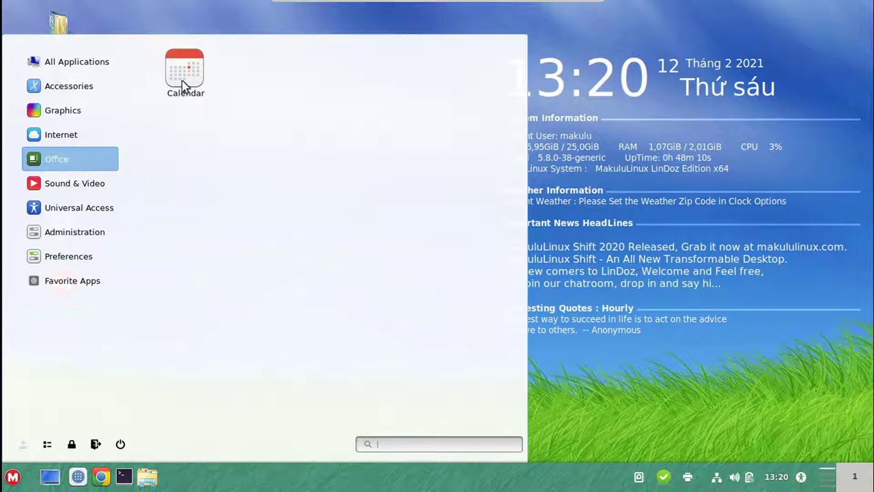
mouse_move(94, 185)
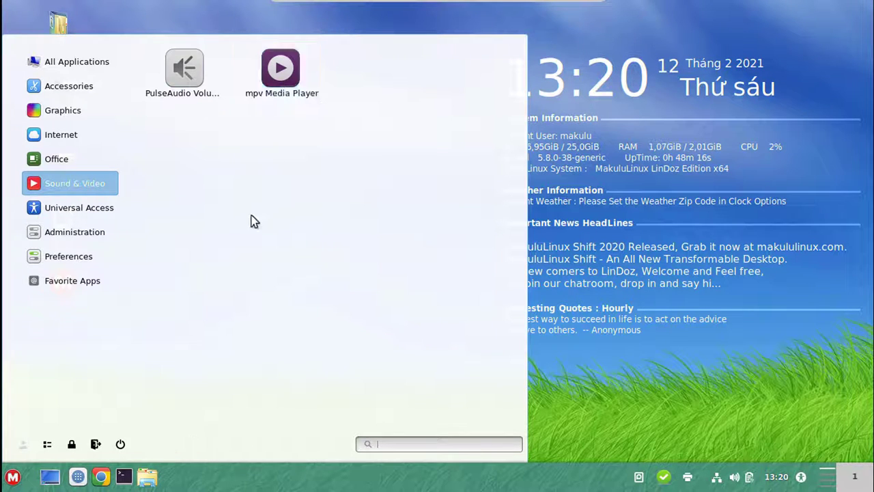
mouse_move(102, 217)
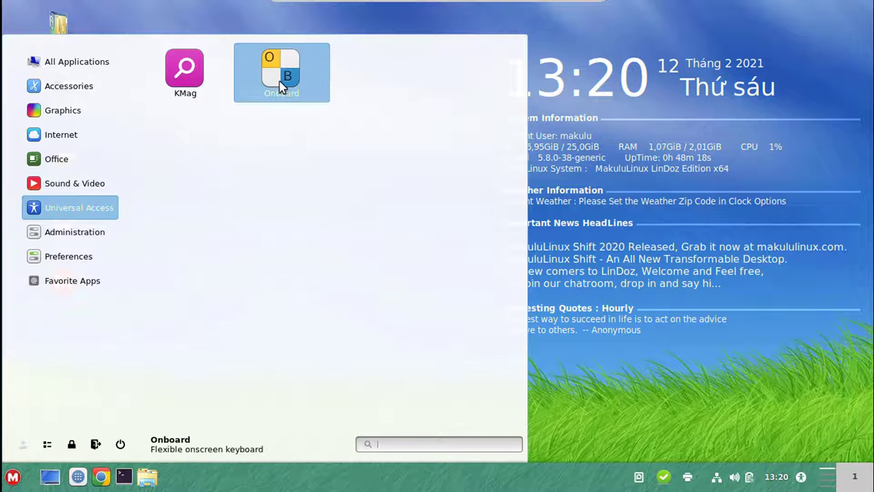
mouse_move(75, 232)
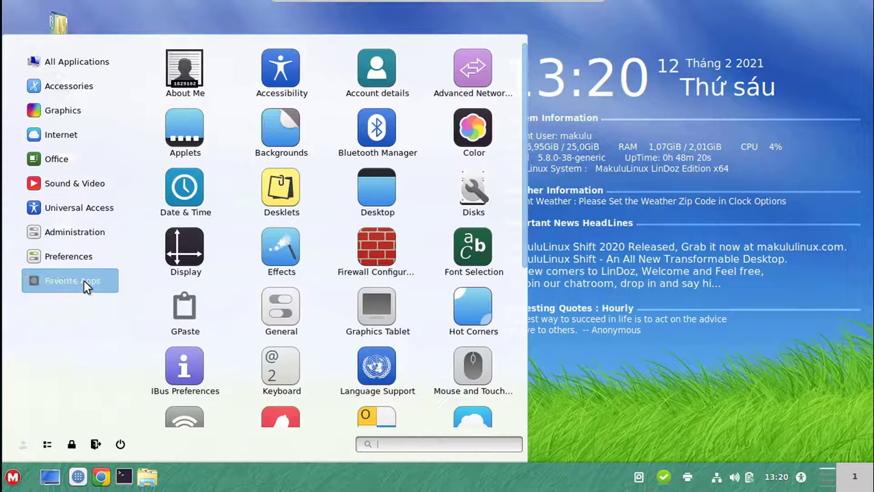
mouse_move(85, 287)
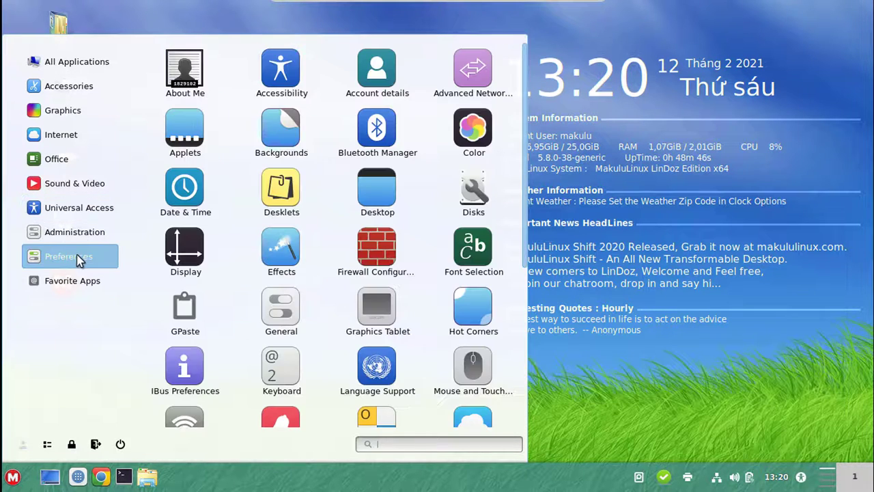
scroll(319, 273, down, 1)
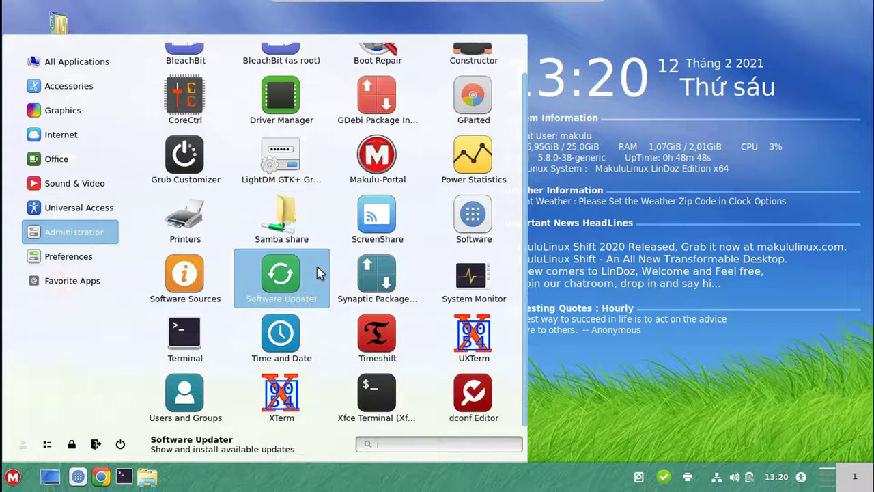
scroll(321, 272, up, 1)
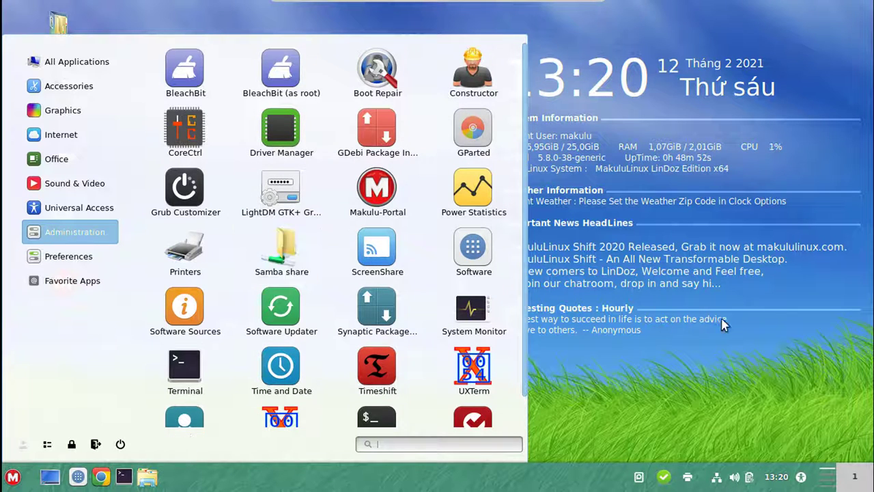
click(783, 323)
Step: Open Makulu-Portal from the desktop to view its quick links, and close it
double_click(62, 283)
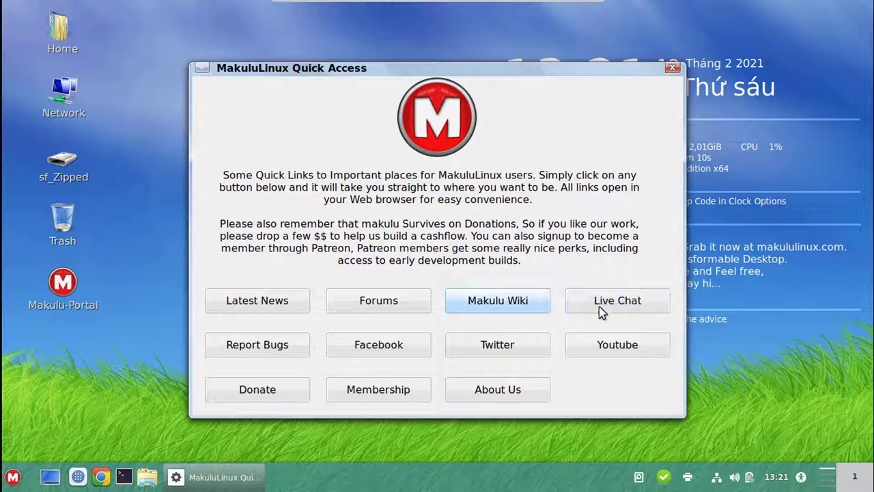
click(673, 68)
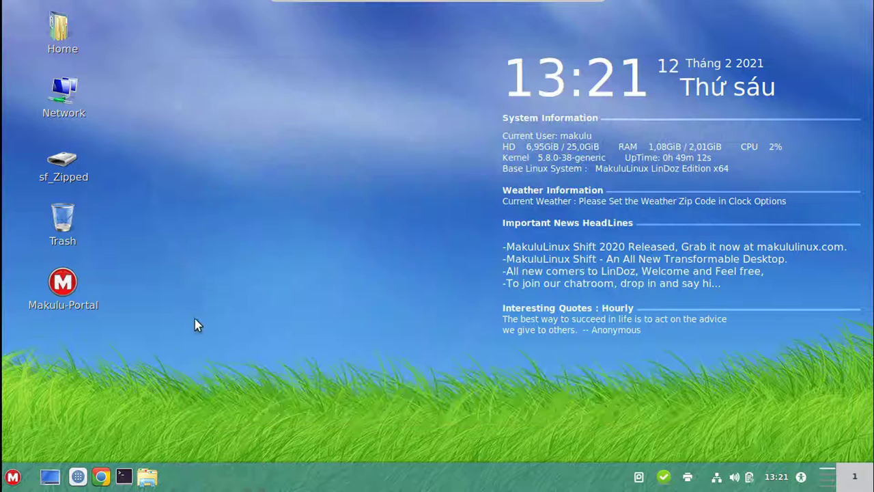
Step: Reopen the launcher and display All Applications
click(13, 477)
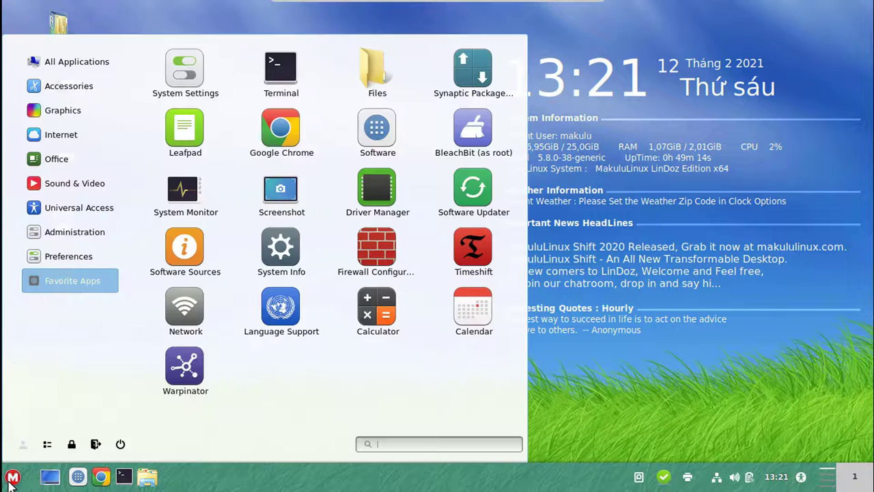
click(10, 480)
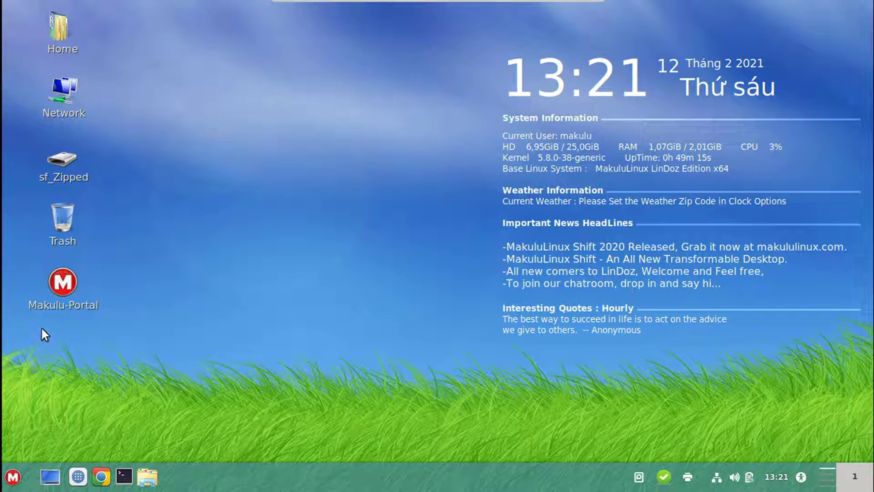
click(11, 478)
click(11, 478)
click(11, 478)
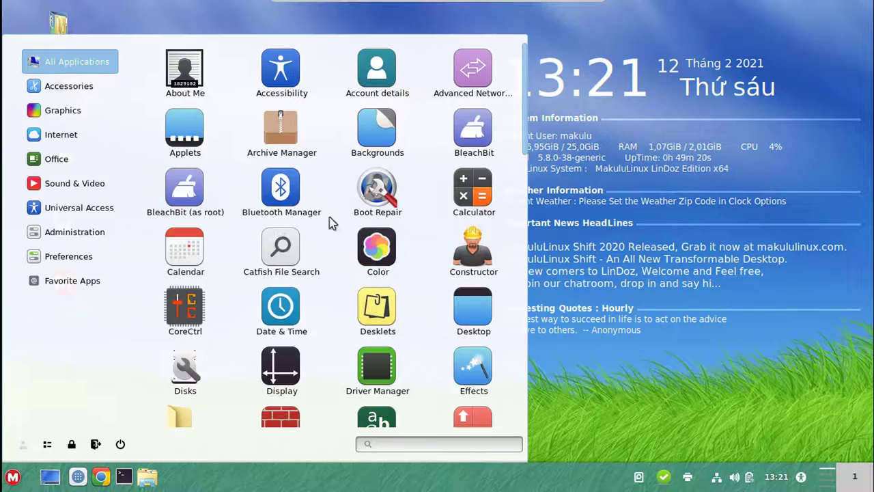
Step: Replace the launcher with the full-screen application grid, browse its pages, and view the wired connection details in the Network settings
click(605, 222)
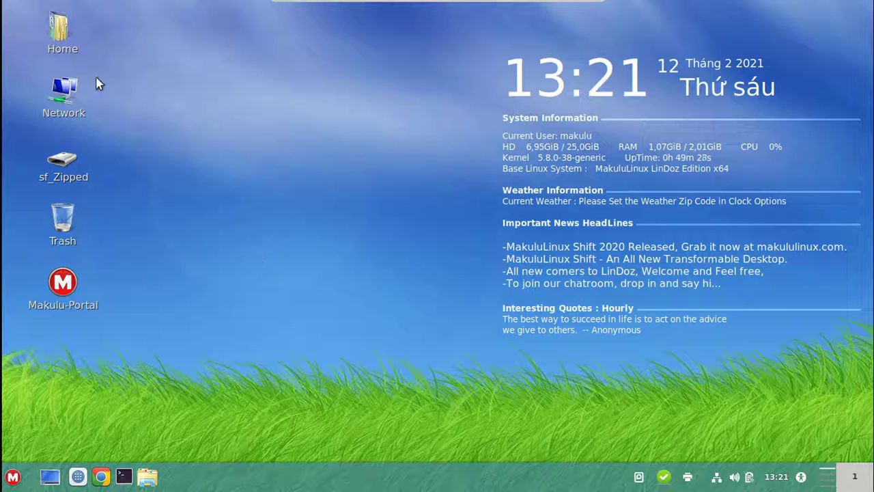
mouse_move(2, 5)
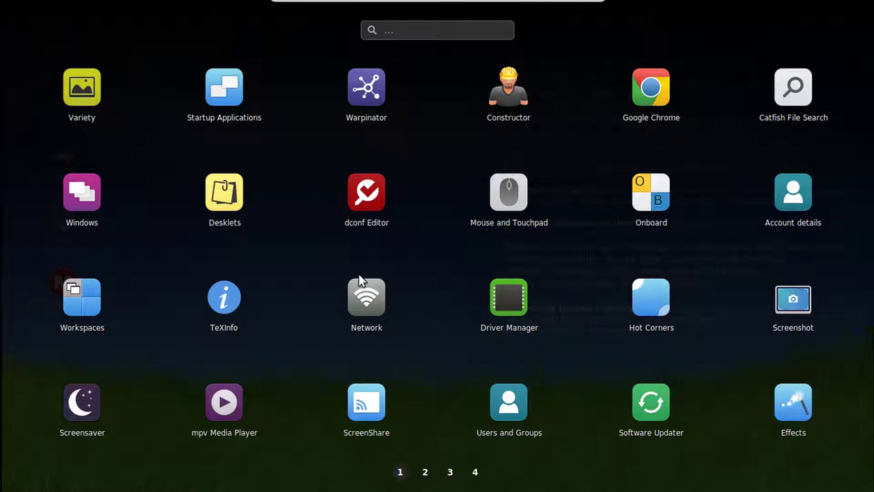
scroll(578, 291, down, 1)
scroll(578, 292, up, 2)
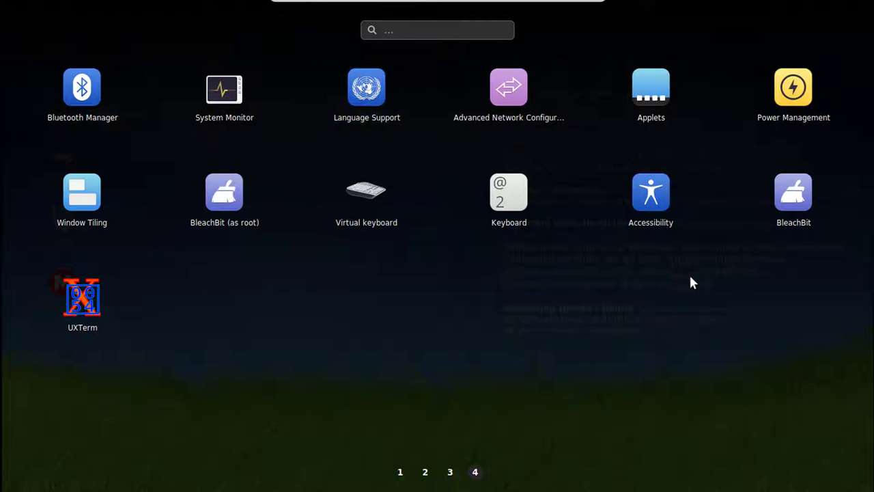
scroll(299, 184, down, 2)
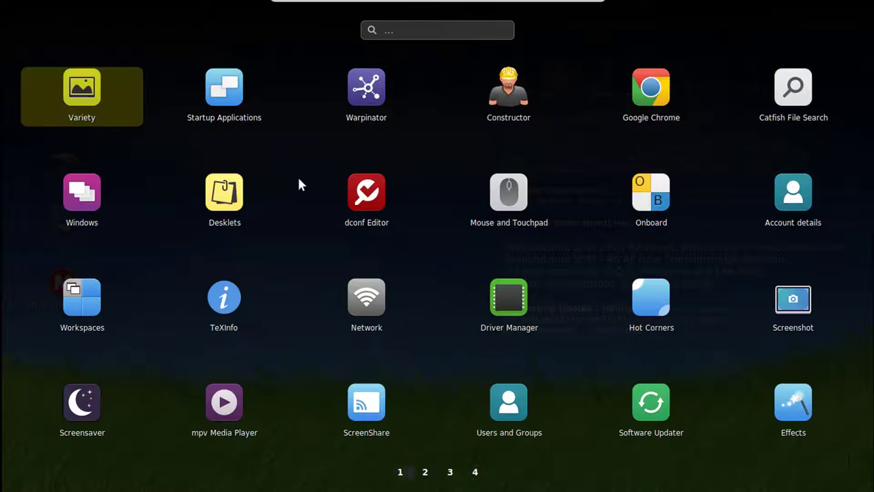
click(354, 304)
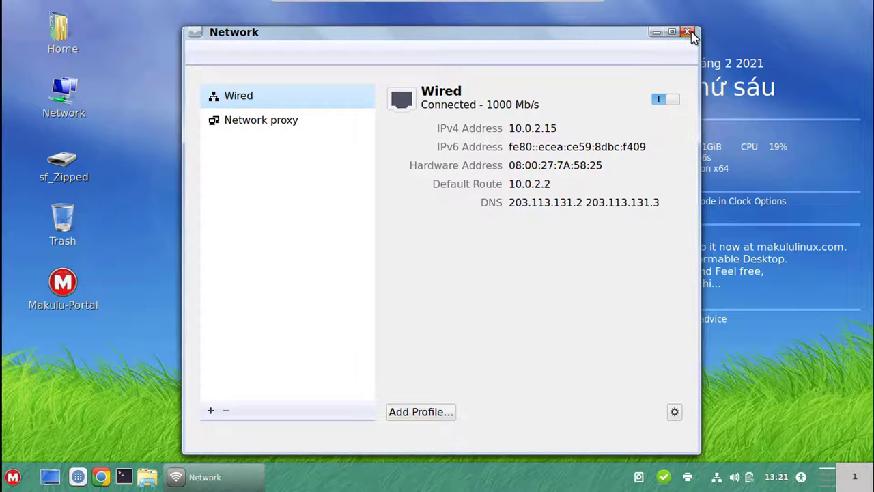
click(687, 32)
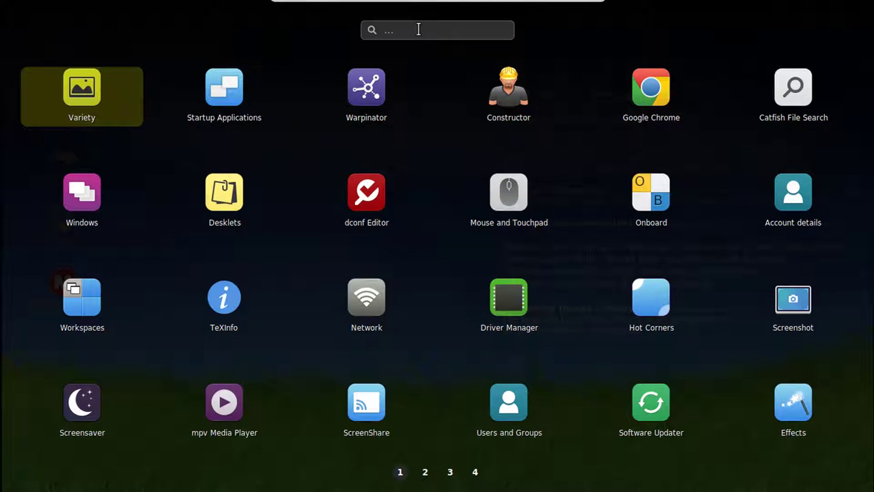
Step: Search the application grid for "const", open Constructor to view its welcome page, and close it
text(const)
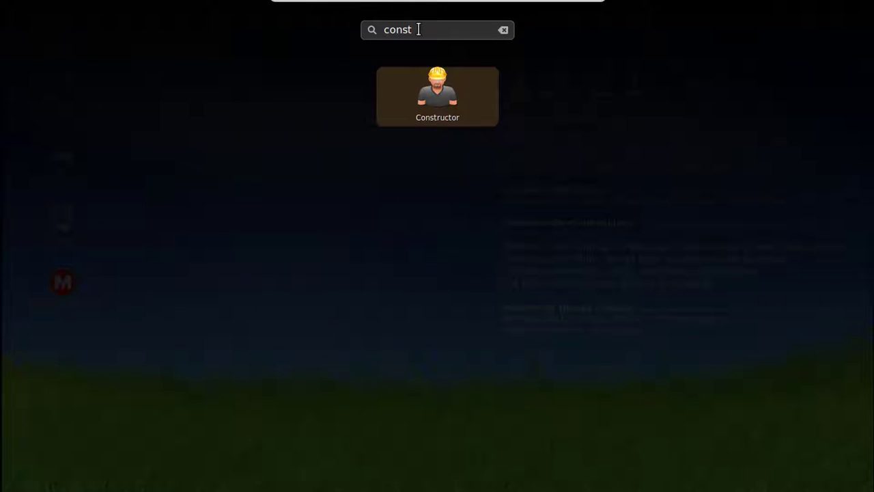
key(Return)
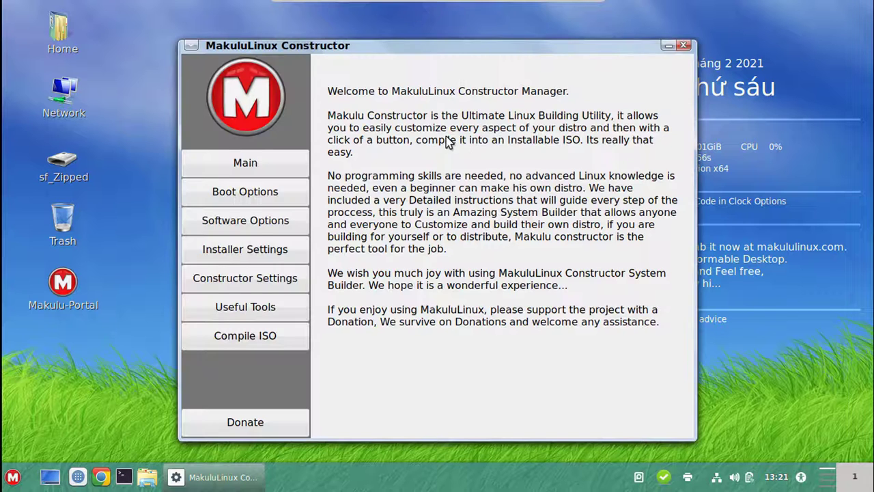
click(684, 46)
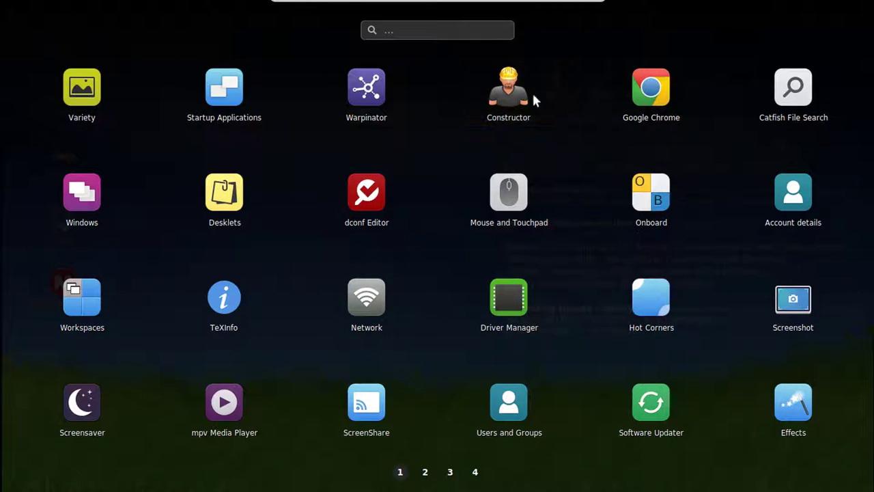
Step: Page through the full-screen application grid again, leave it, and briefly show the launcher's Favorite Apps
scroll(414, 274, down, 1)
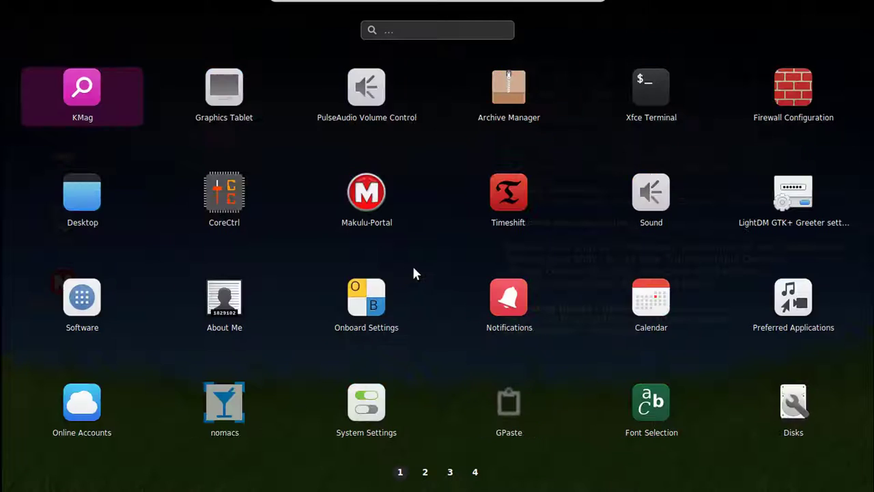
scroll(414, 274, up, 1)
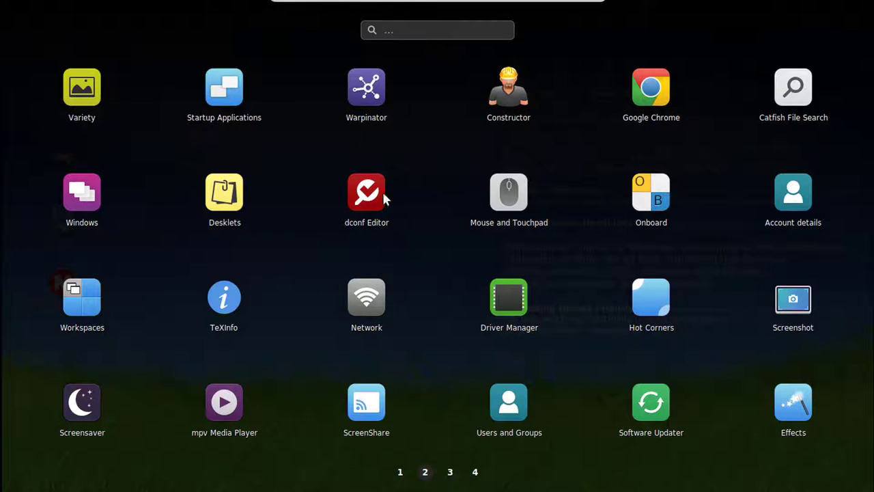
click(138, 39)
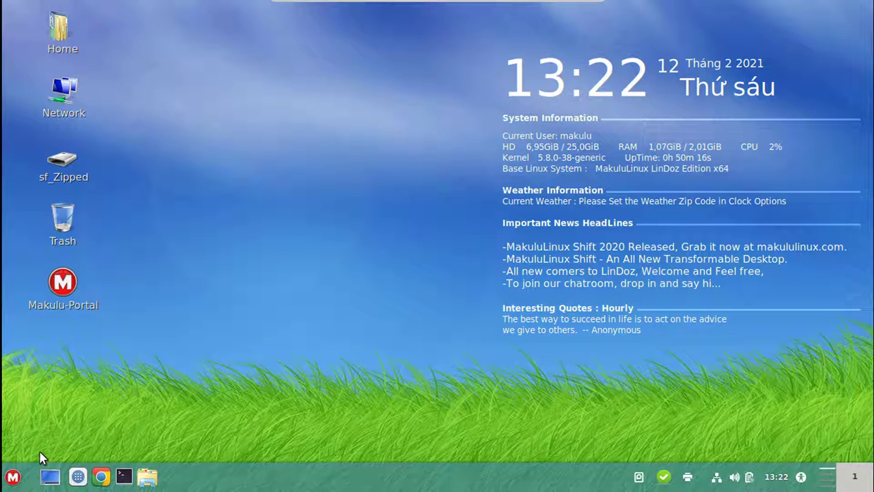
click(12, 477)
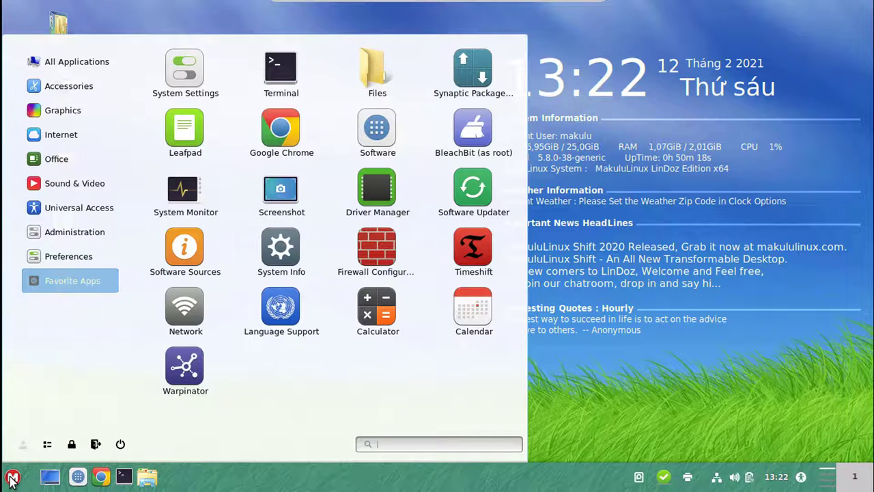
click(12, 478)
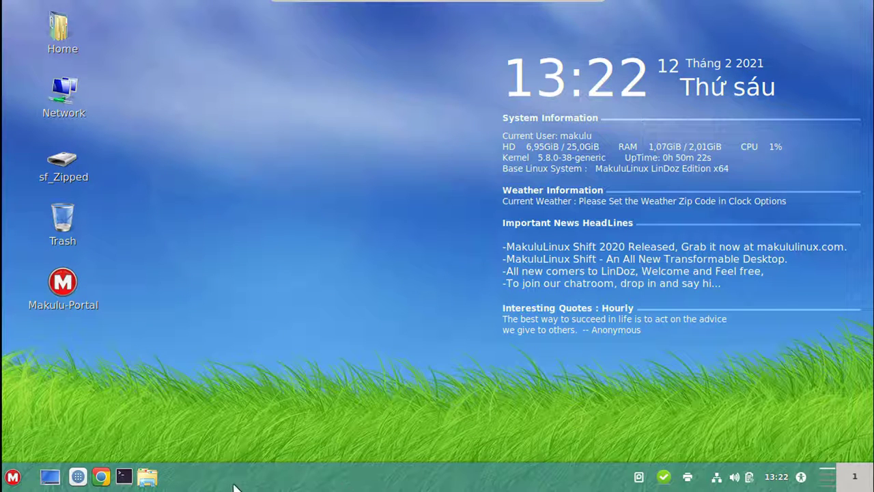
Step: Open the Software store and browse its Explore page from Editor's Picks down to Categories
click(78, 477)
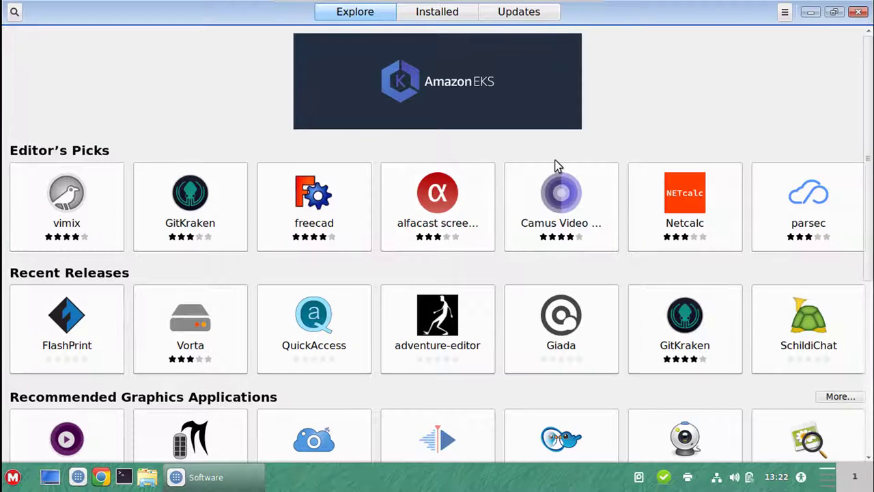
scroll(482, 265, down, 5)
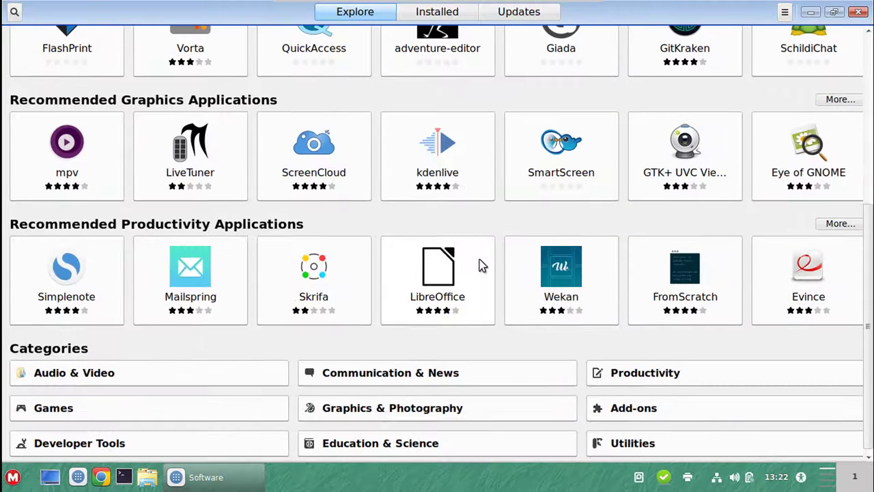
scroll(423, 341, up, 3)
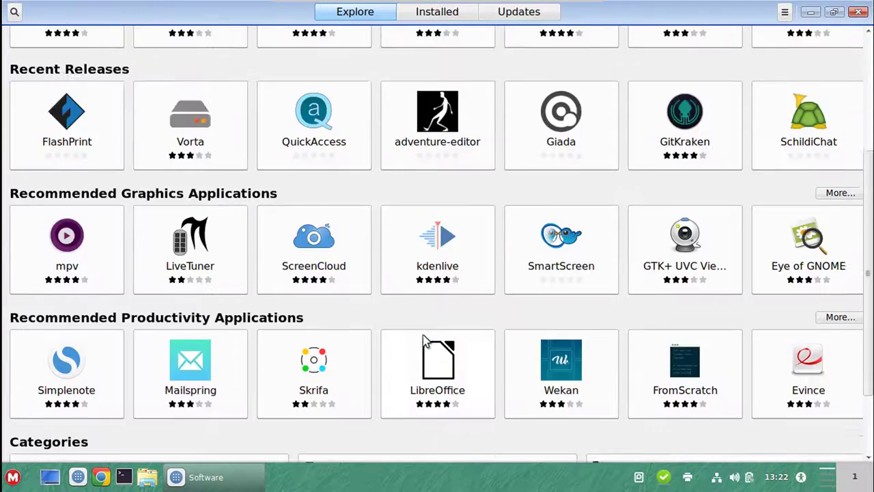
scroll(423, 342, up, 3)
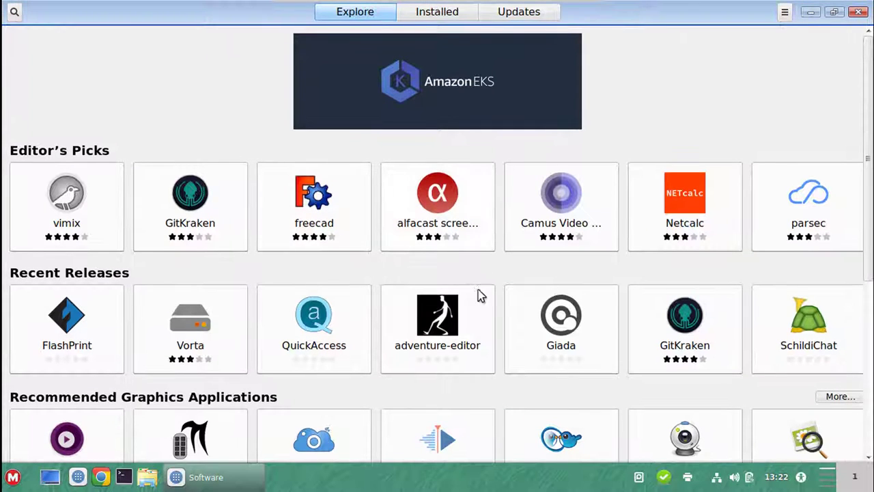
scroll(478, 301, down, 2)
scroll(479, 323, up, 2)
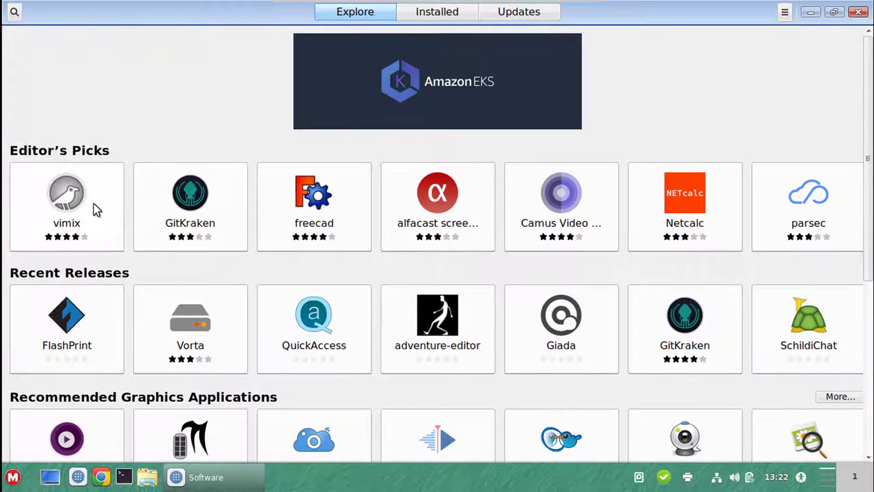
Step: Open vimix from Editor's Picks, highlight its snapcraft.io source in the details, and return to the Explore page
click(95, 209)
scroll(655, 270, down, 10)
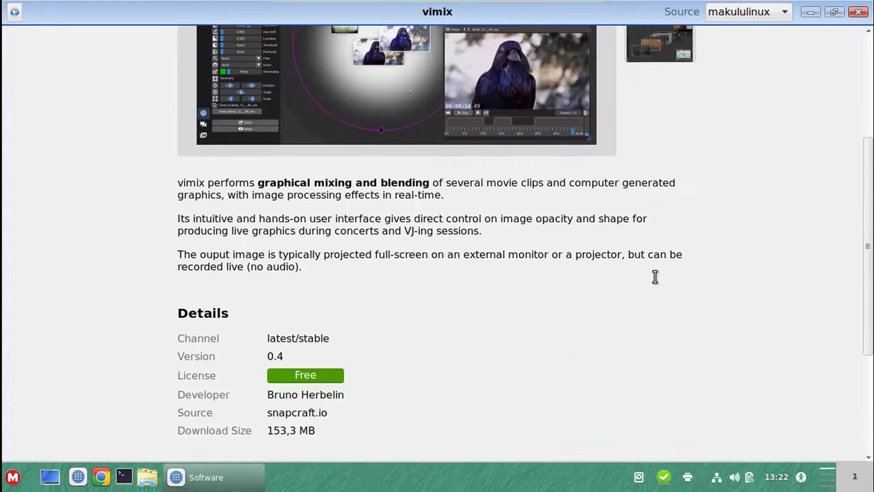
drag(329, 265, 270, 264)
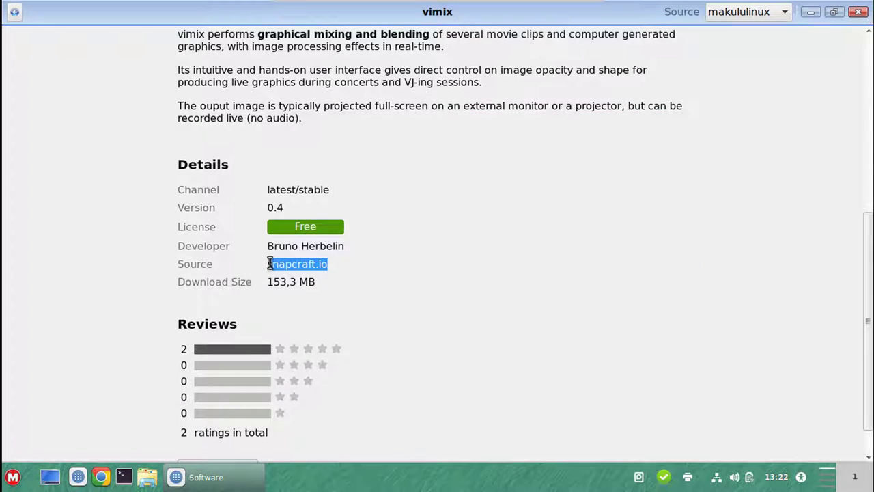
scroll(441, 230, up, 5)
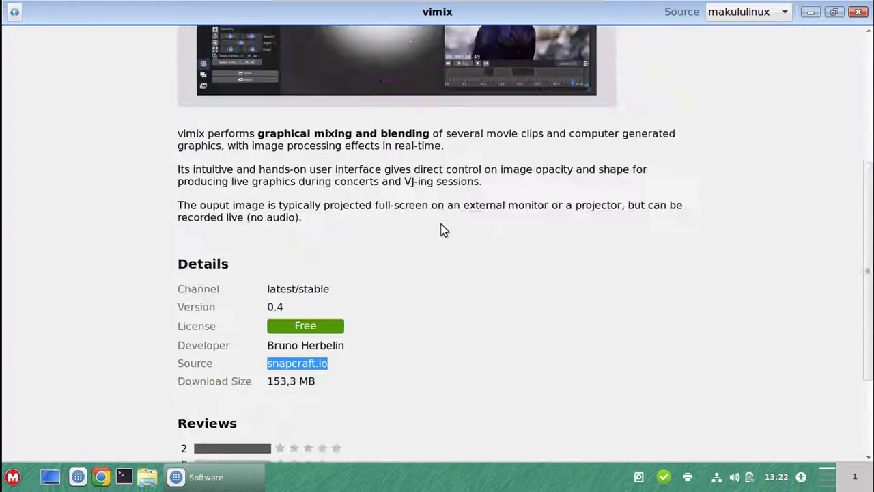
scroll(392, 312, down, 5)
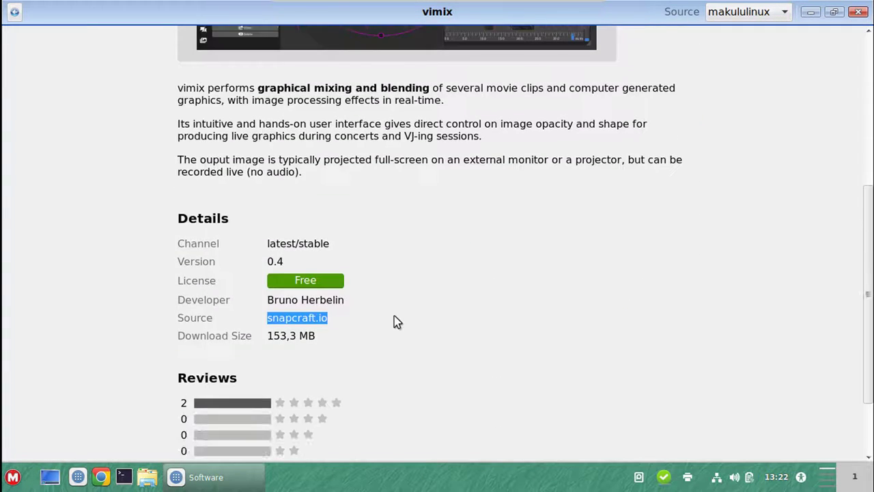
scroll(395, 318, up, 5)
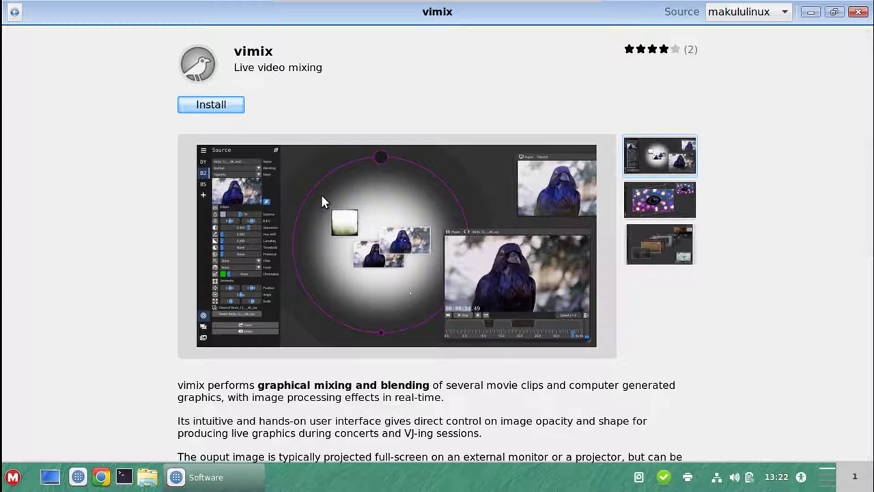
click(15, 14)
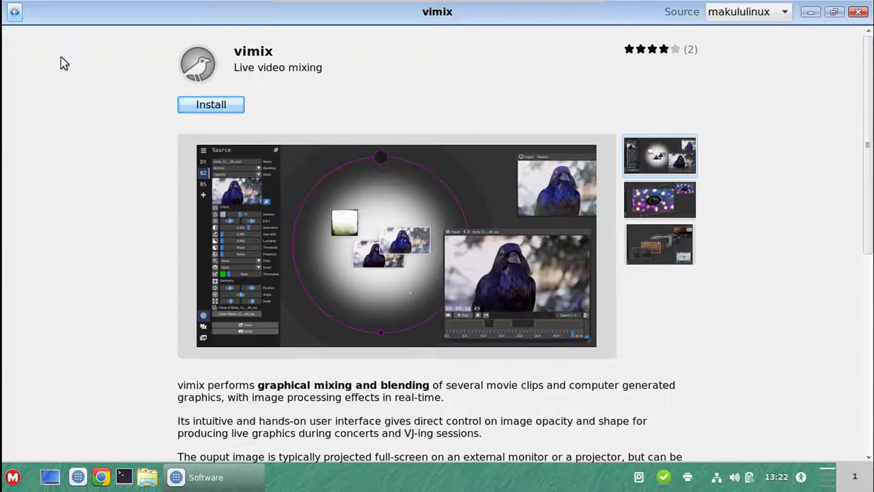
Step: Open Vorta from Recent Releases to review its description and details, and return to the Explore page
scroll(196, 280, down, 1)
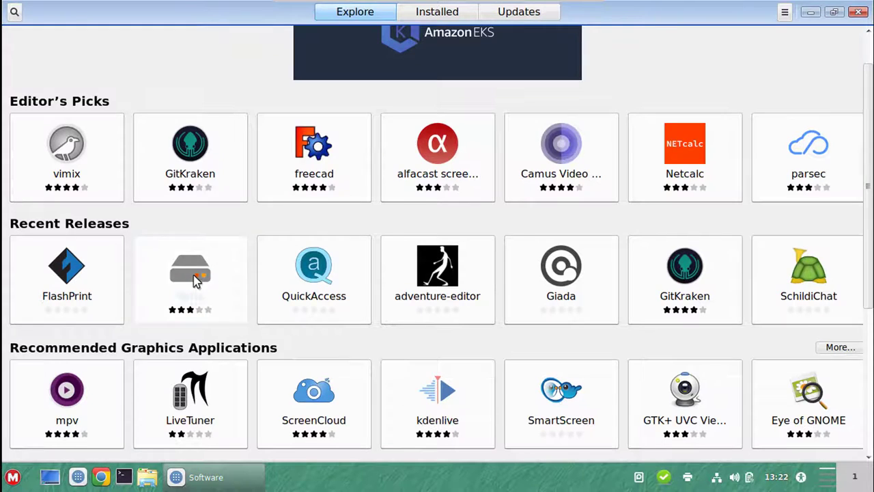
click(196, 280)
scroll(783, 287, down, 6)
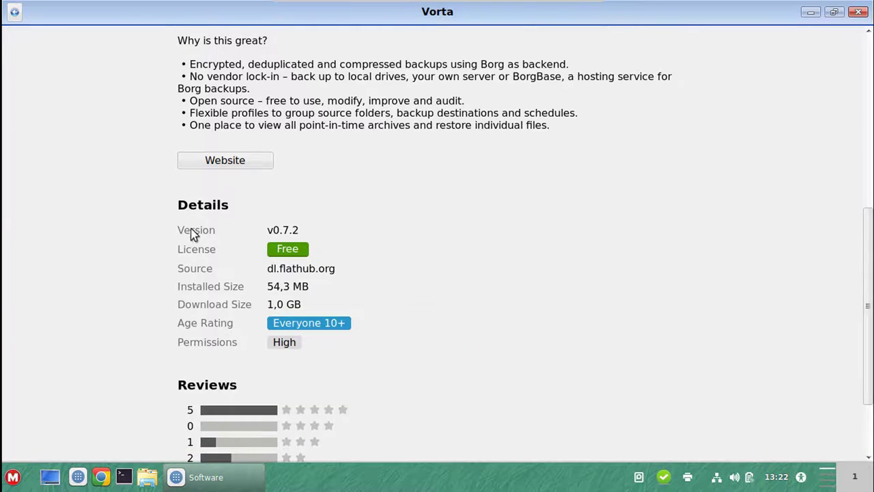
scroll(179, 217, up, 10)
click(15, 18)
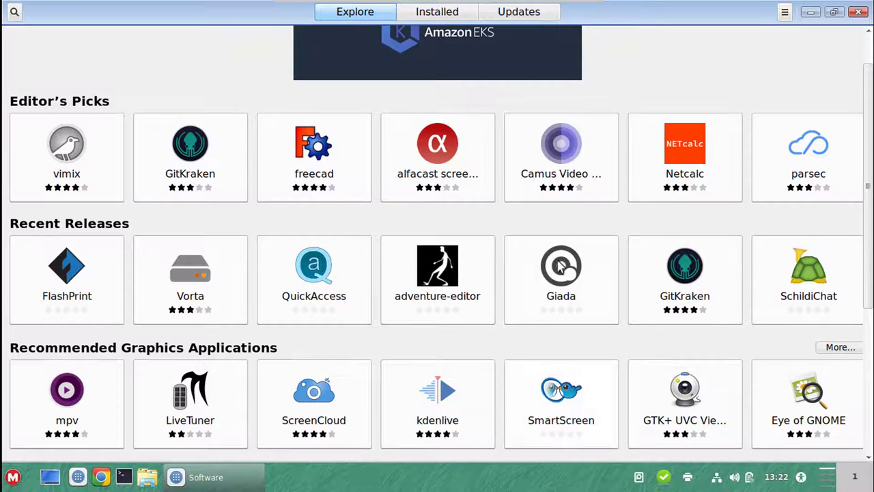
scroll(572, 236, up, 1)
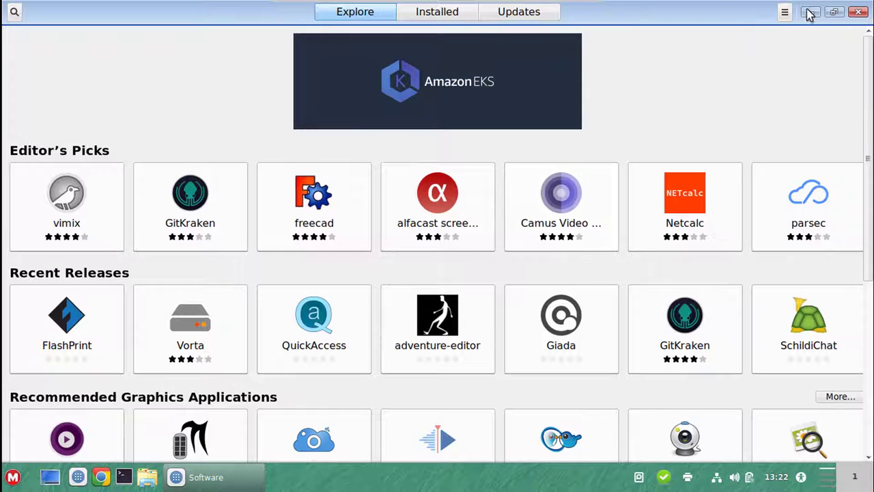
Step: Reopen the vimix page to review its description, details and reviews, and close the Software store
click(858, 13)
click(62, 215)
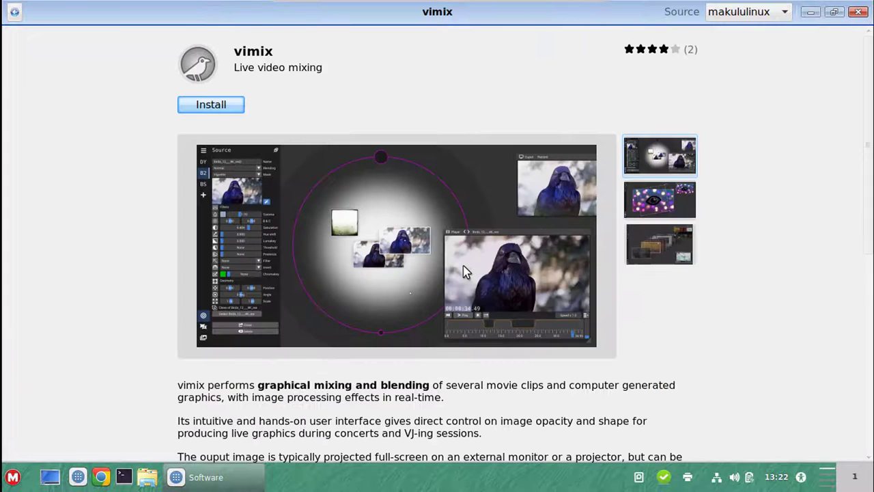
scroll(457, 304, down, 10)
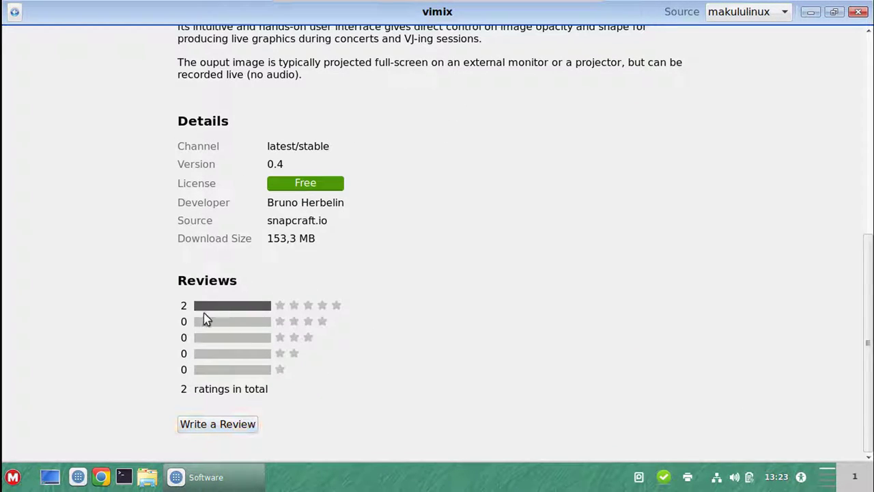
scroll(468, 275, up, 10)
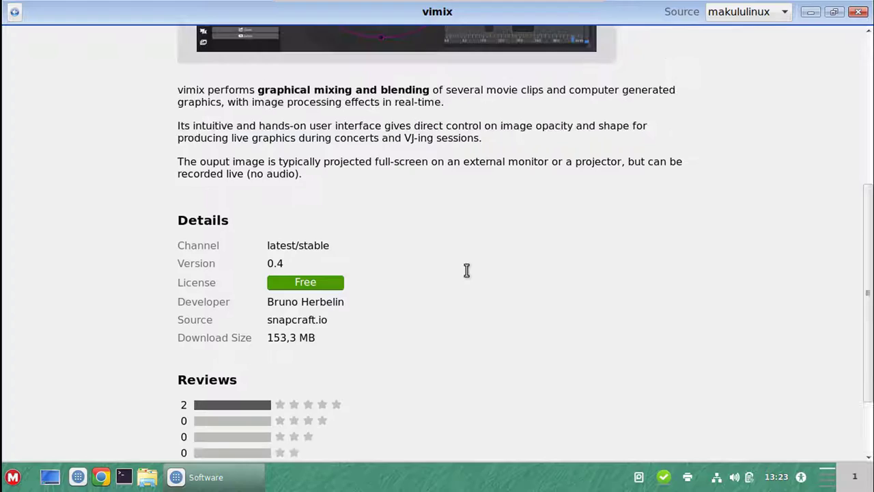
scroll(420, 336, down, 5)
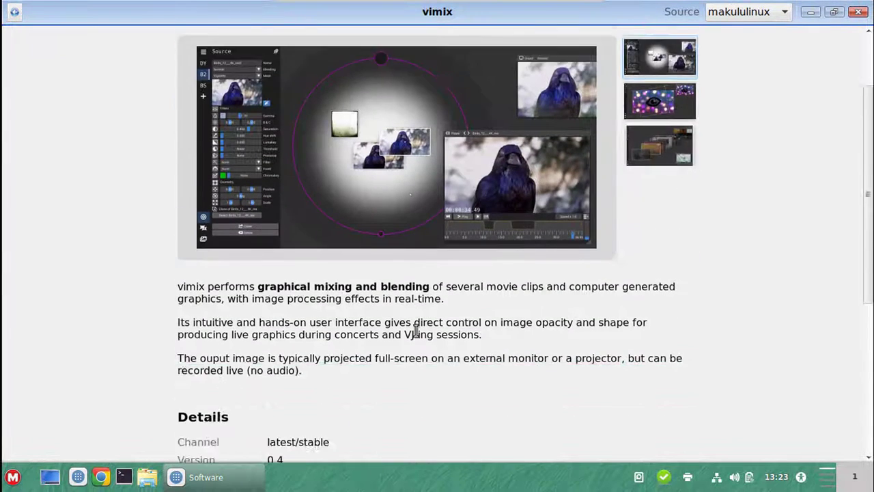
scroll(469, 251, up, 5)
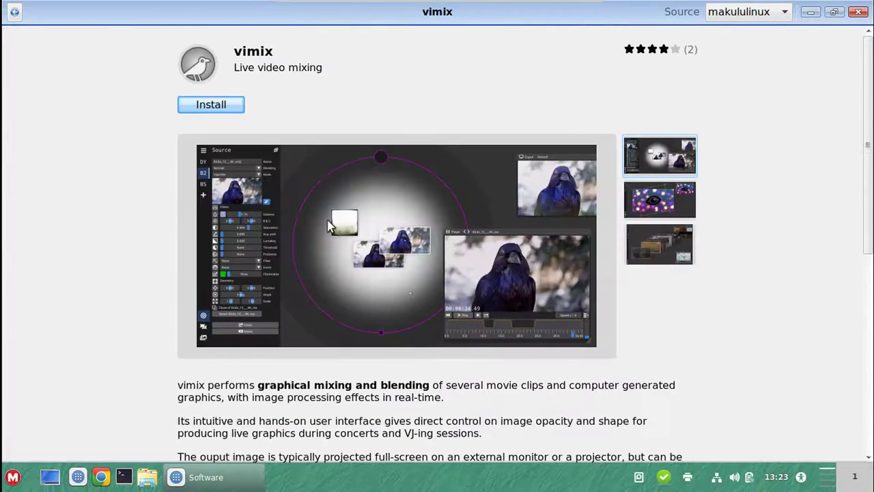
click(858, 12)
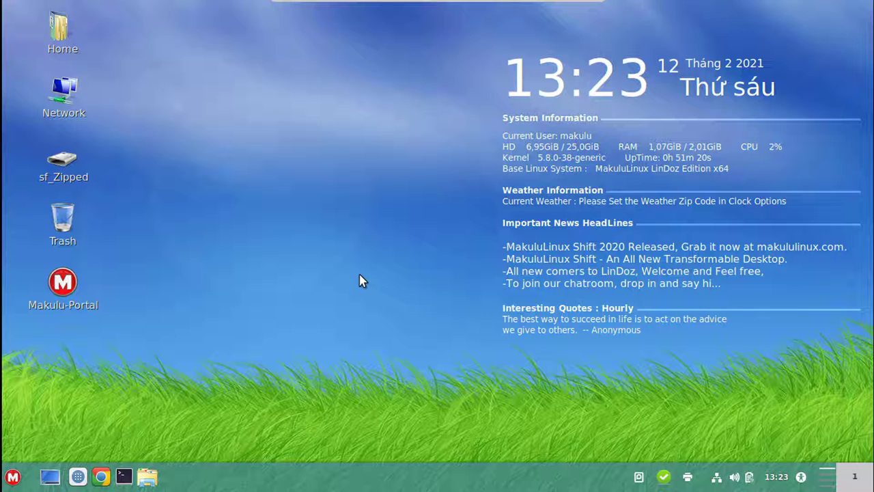
Step: Open the Software store again, bring up an application's page, and close the store
click(12, 477)
click(13, 477)
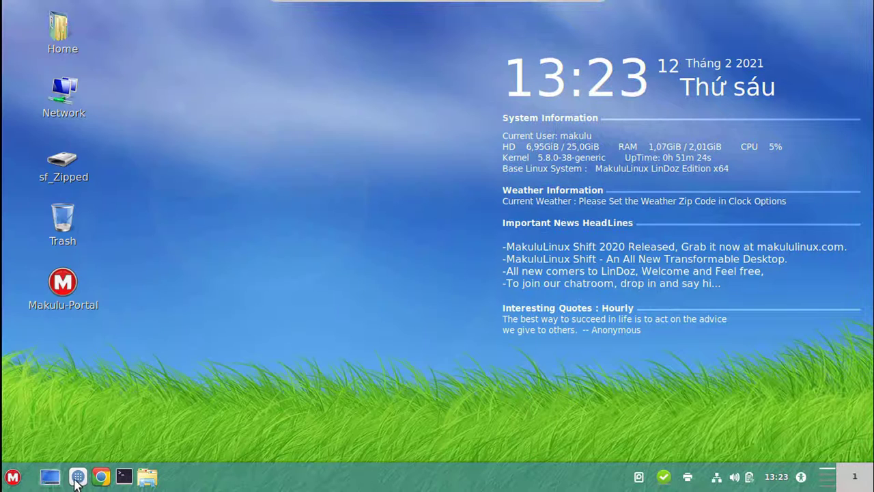
click(78, 477)
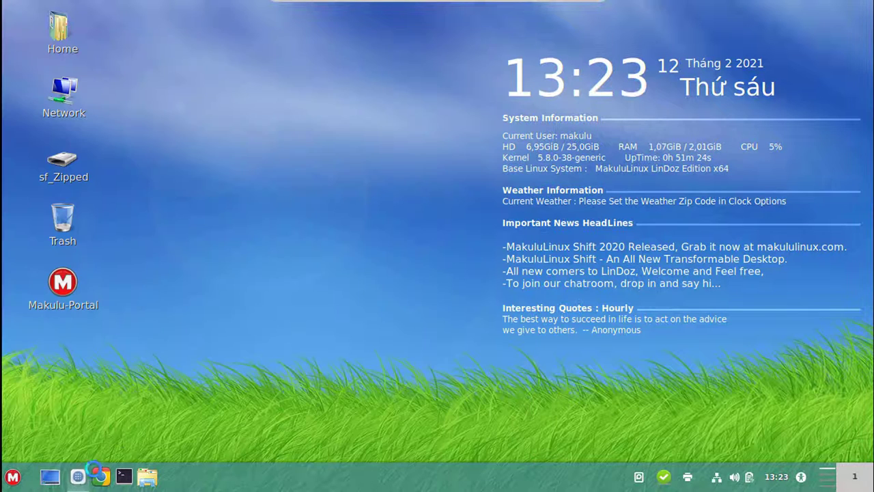
click(93, 203)
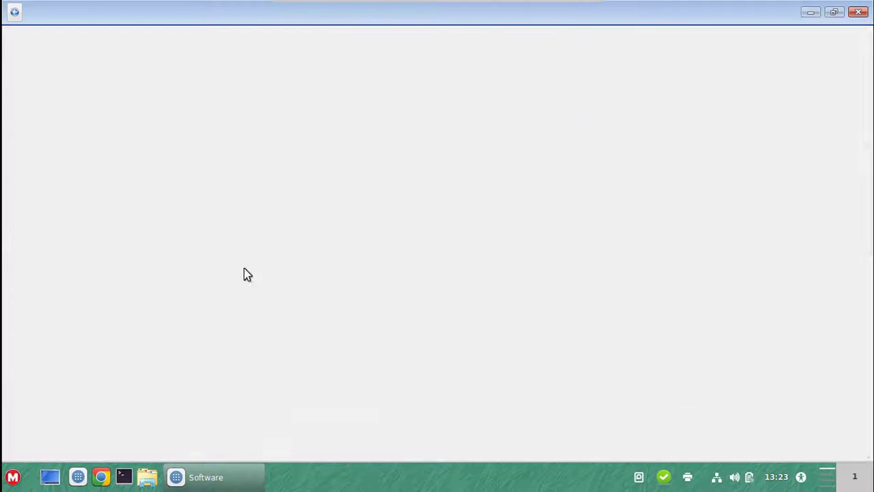
click(857, 12)
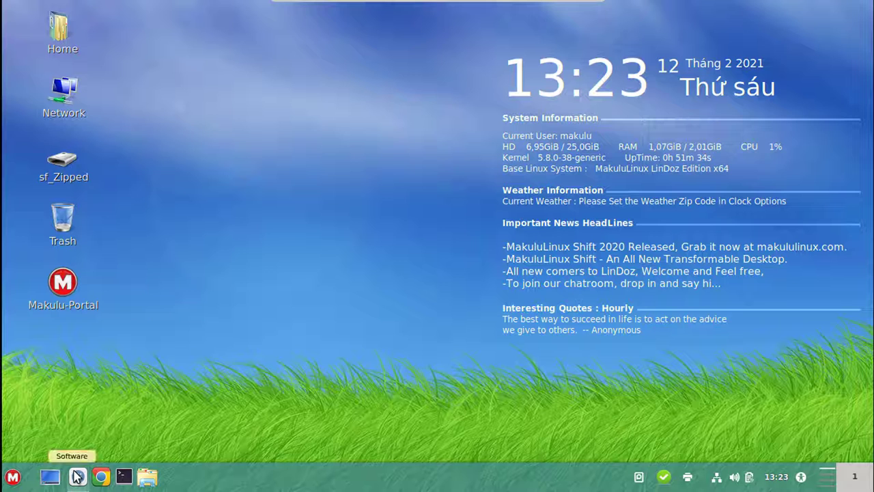
Step: Show the Accessories category in the application launcher and close the launcher
click(12, 476)
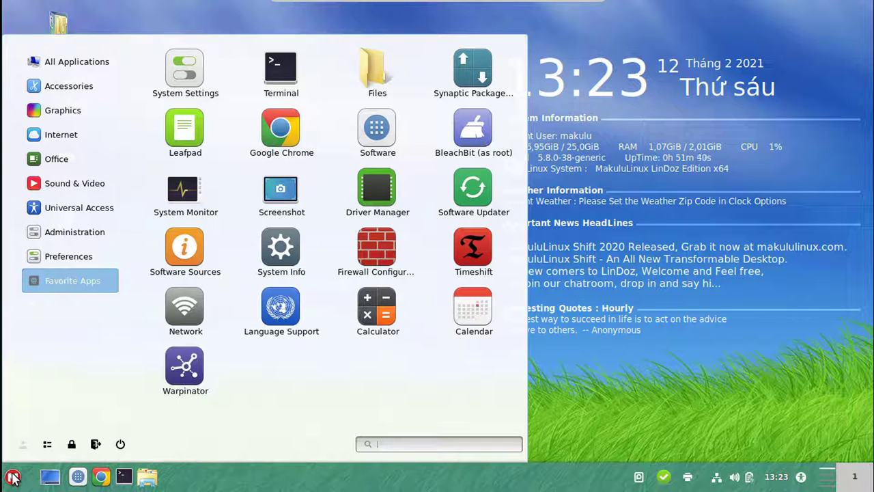
mouse_move(60, 132)
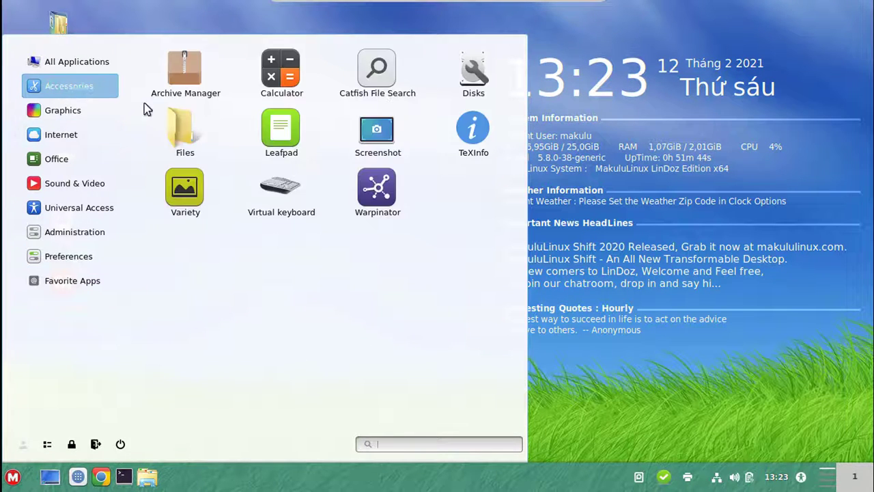
click(667, 183)
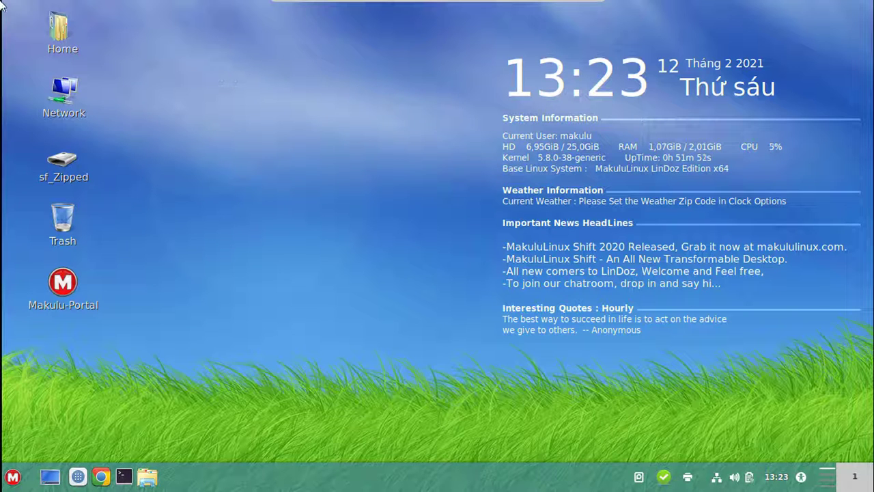
Step: Show the full-screen application grid, close it, and cycle through the workspaces back to Workspace 1
mouse_move(2, 4)
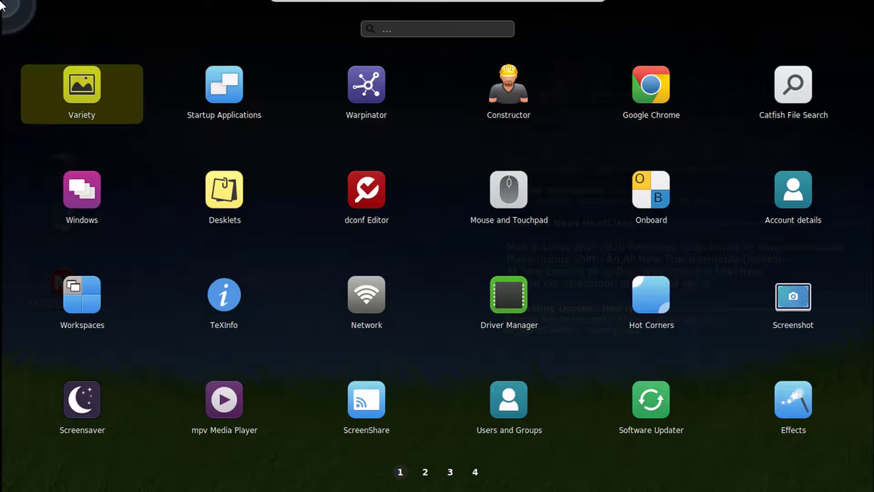
click(151, 217)
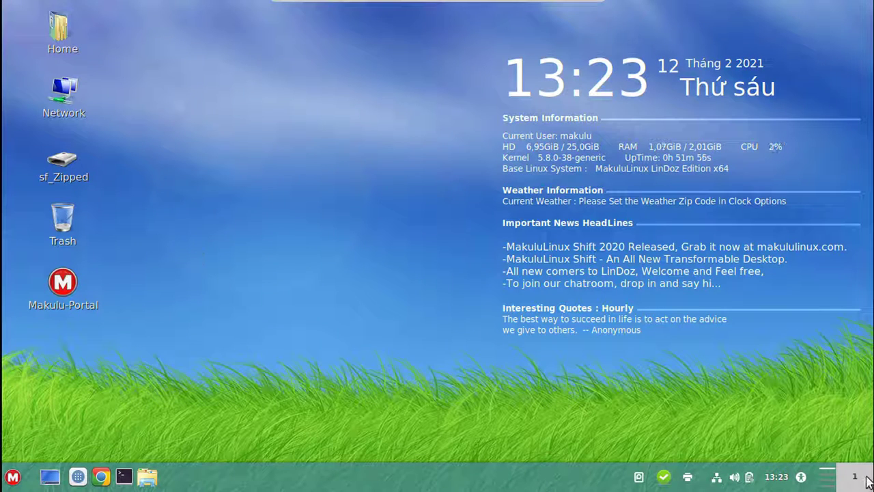
scroll(855, 478, down, 4)
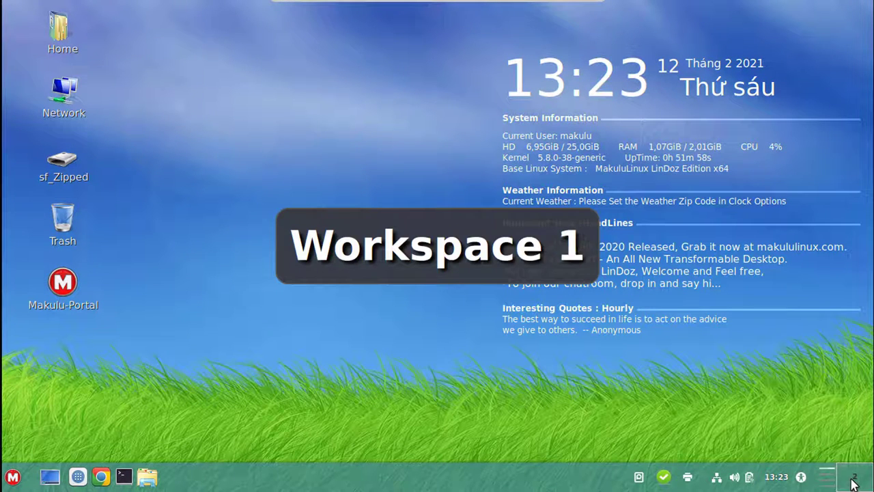
scroll(853, 481, down, 4)
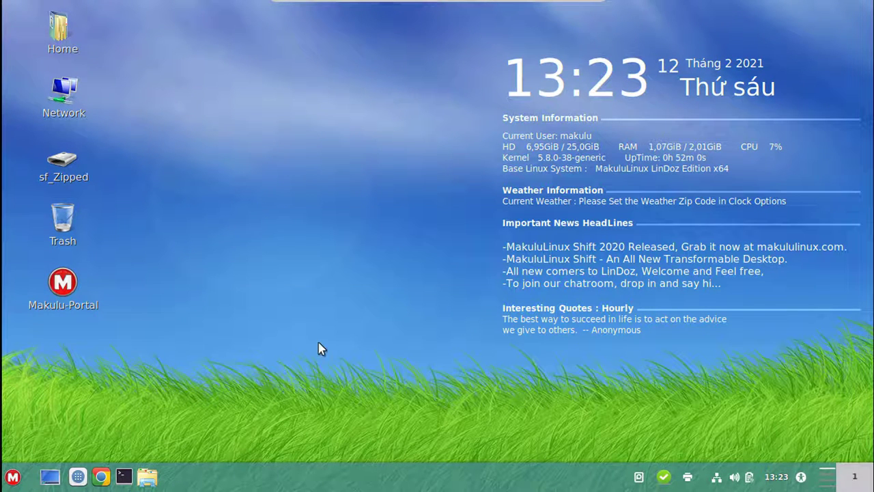
Step: View the File System root in the file manager, return to the Home folder, and close the window
click(147, 477)
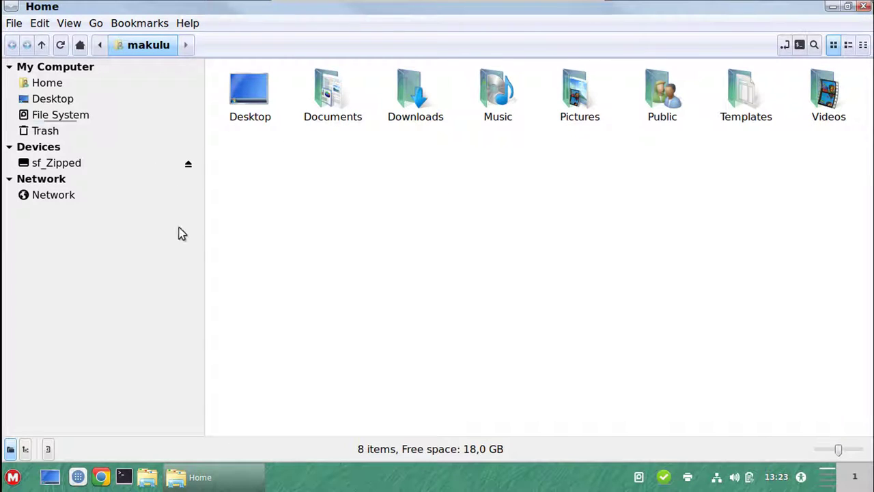
click(74, 116)
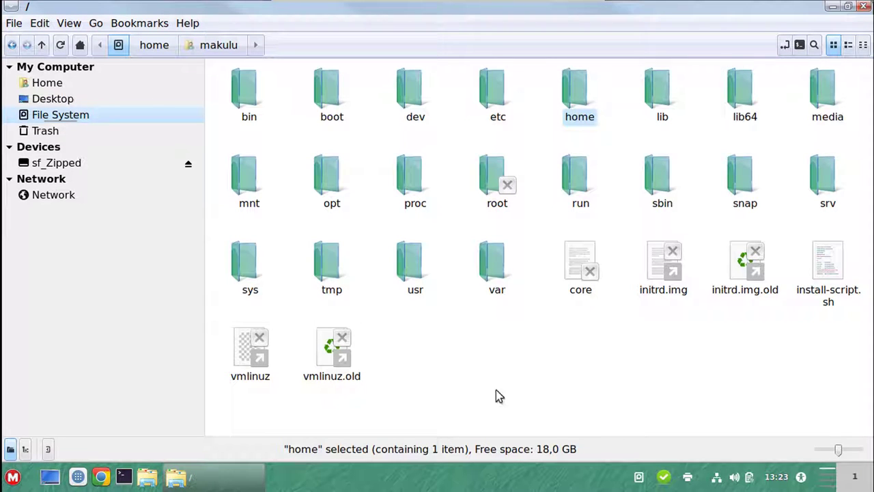
click(81, 48)
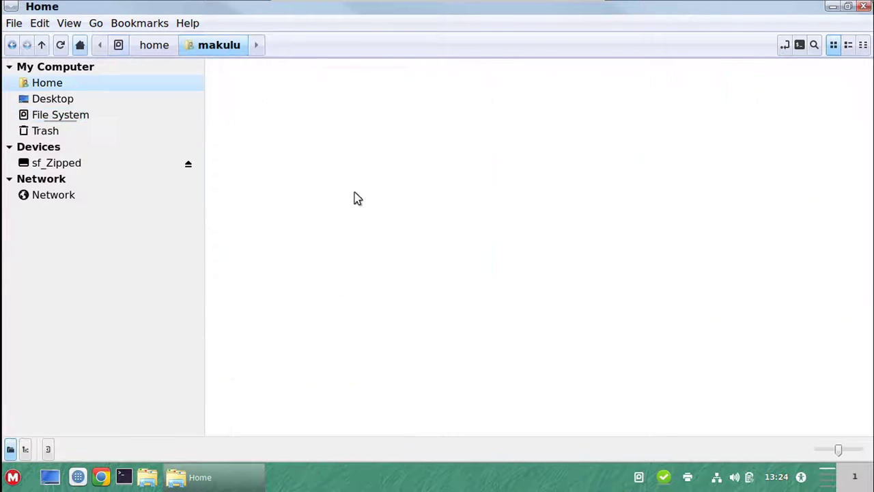
click(861, 8)
click(10, 478)
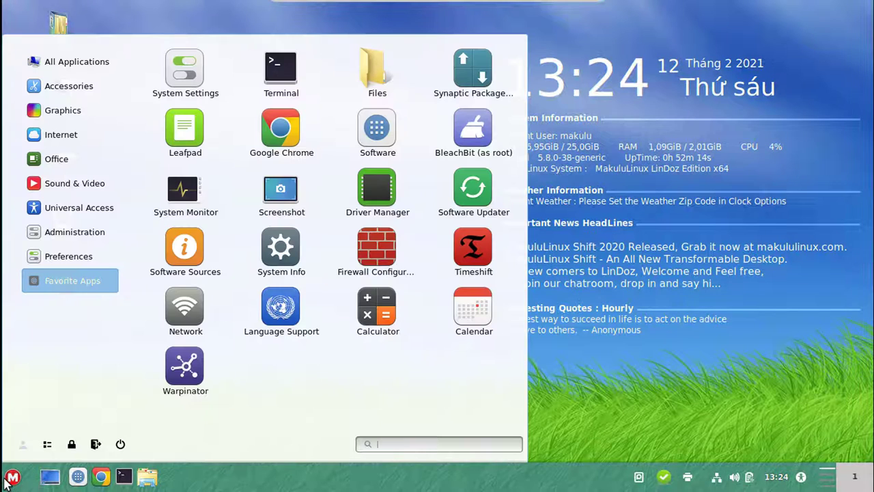
click(10, 478)
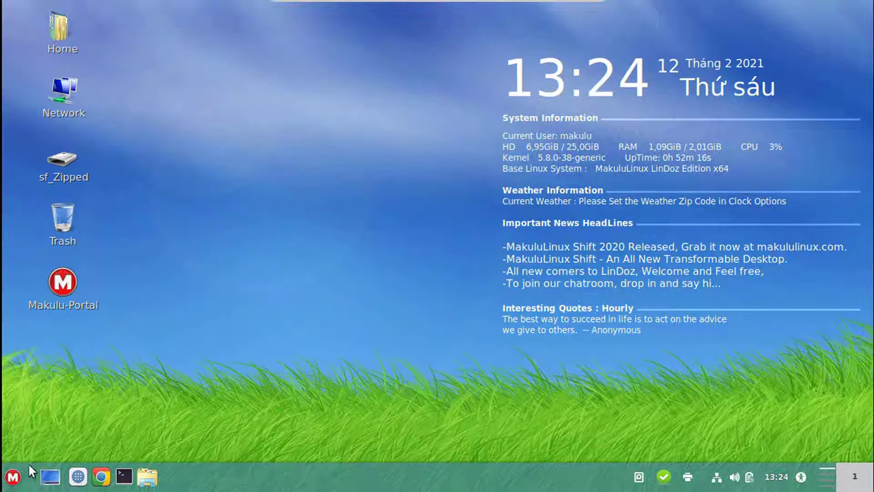
Step: Open the Theme Manager from the desktop to view the Classic, Modern and Dark themes, and close it
right_click(293, 88)
right_click(215, 93)
right_click(216, 91)
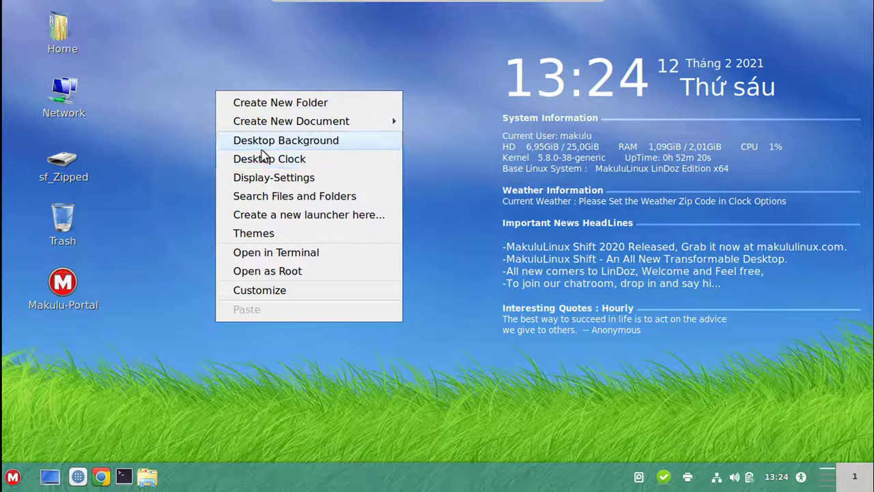
click(291, 235)
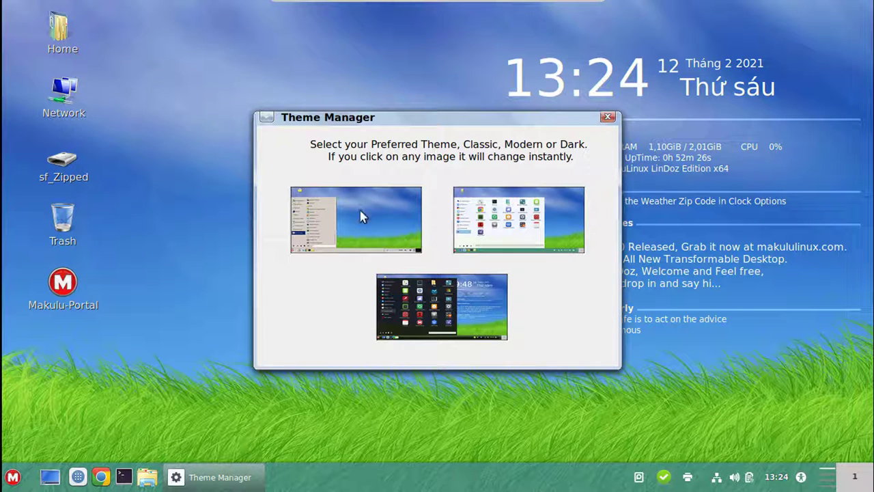
click(608, 118)
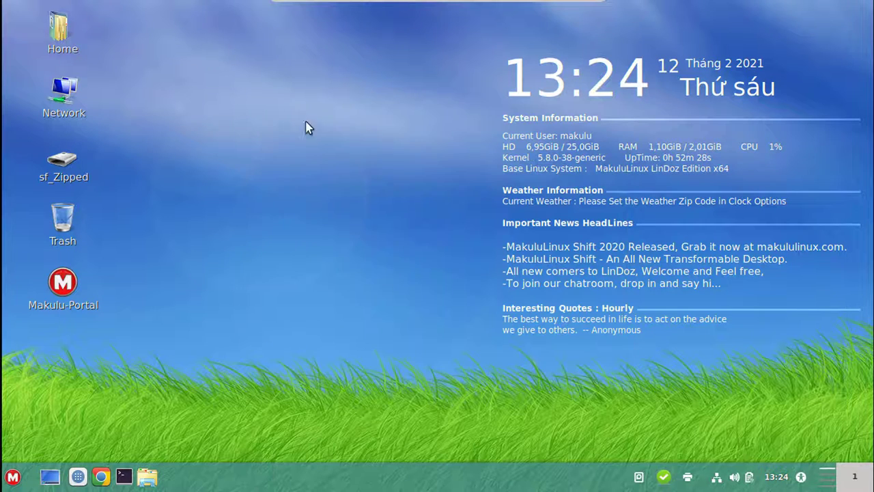
Step: Open the desktop background options and bring up the wallpaper image strip
right_click(270, 70)
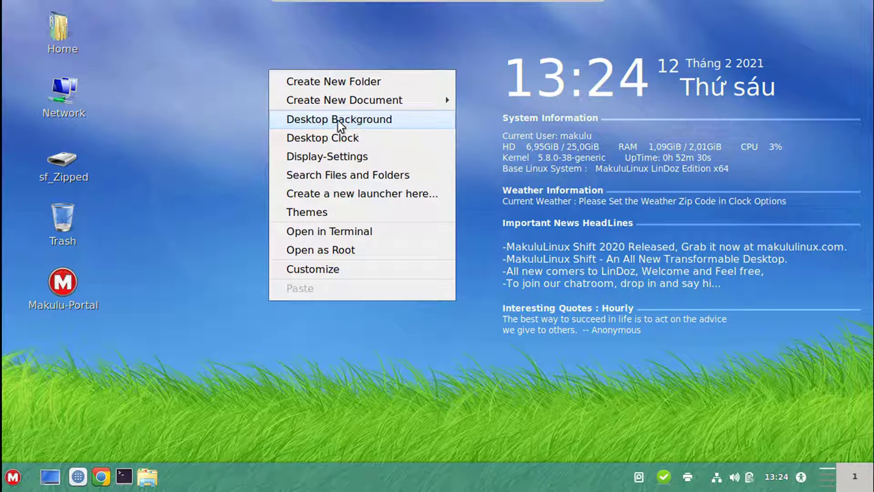
right_click(235, 133)
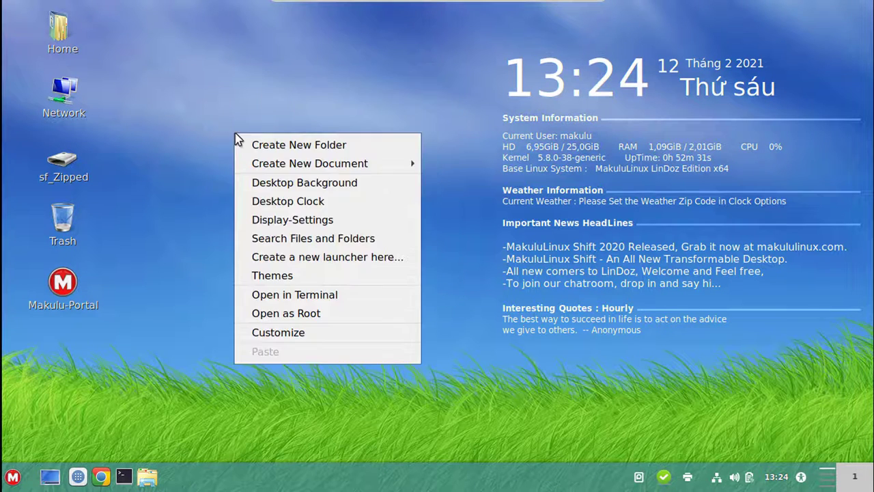
click(274, 183)
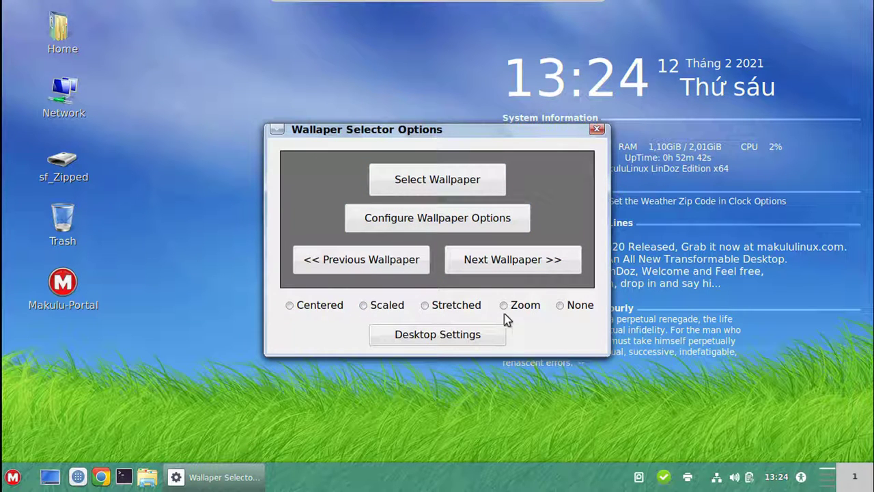
click(456, 183)
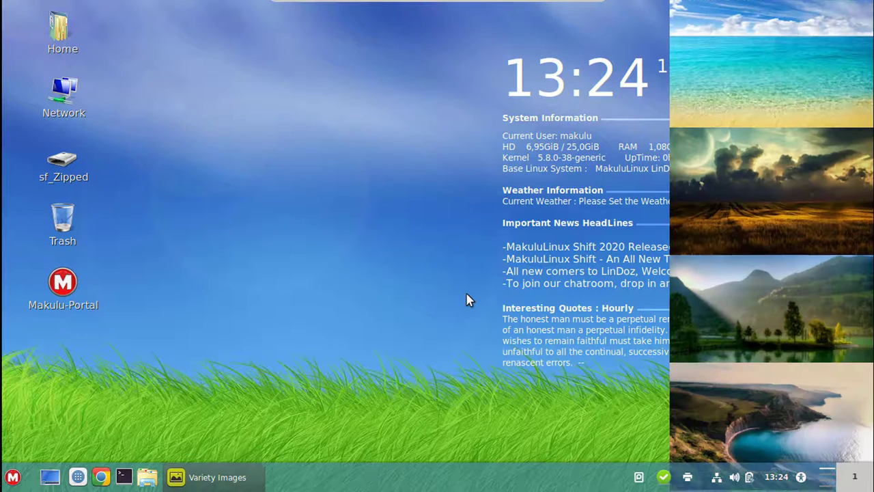
Step: Try the golden autumn tree wallpaper and the misty green forest wallpaper as desktop background
scroll(727, 161, down, 15)
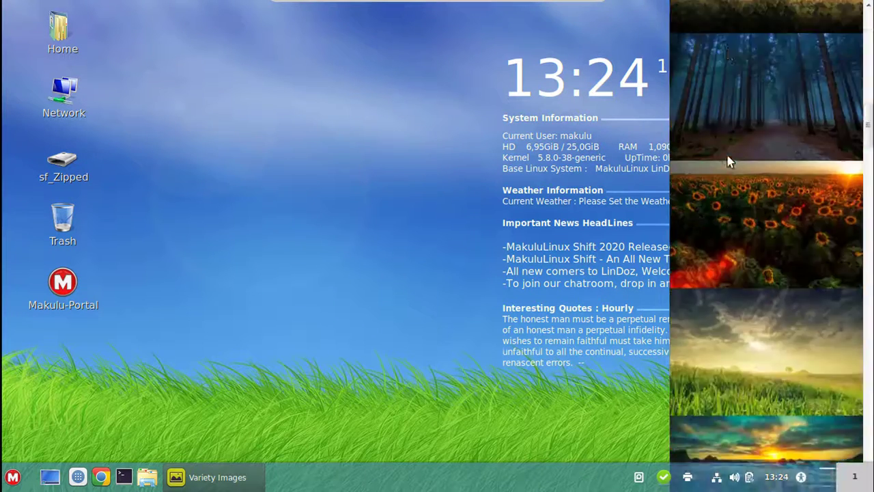
scroll(726, 154, down, 10)
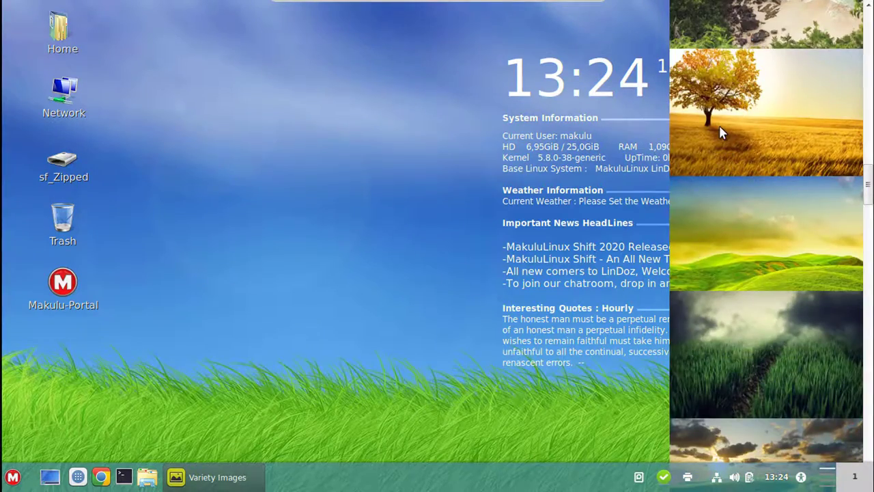
click(722, 132)
scroll(726, 199, down, 5)
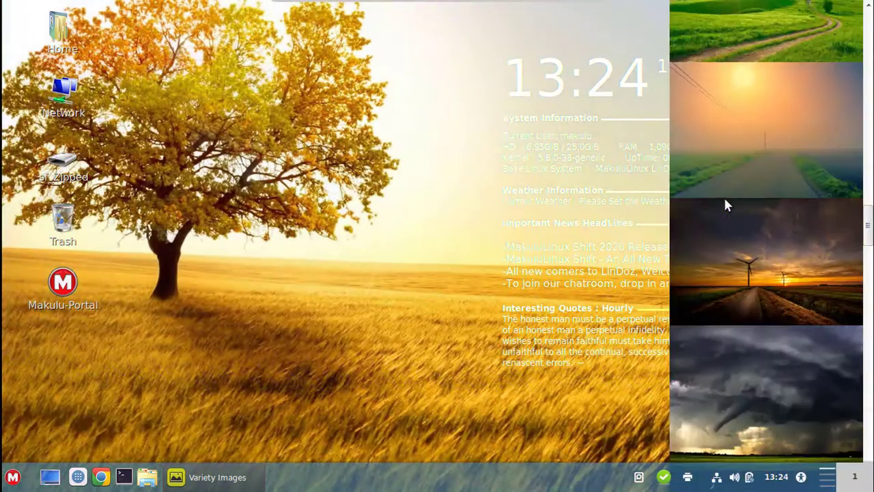
scroll(726, 204, down, 10)
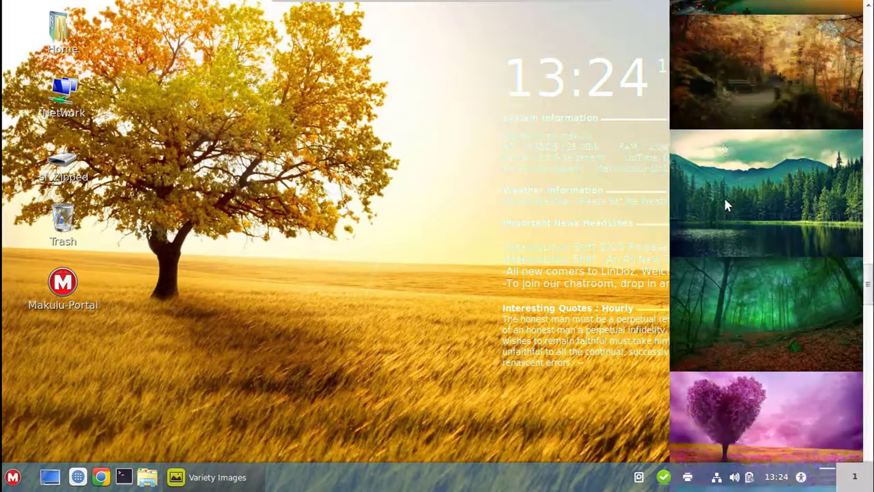
scroll(724, 194, down, 3)
click(714, 172)
Step: Set the Beautiful-Grass.jpg wallpaper as desktop background and close the wallpaper image strip
scroll(738, 265, down, 4)
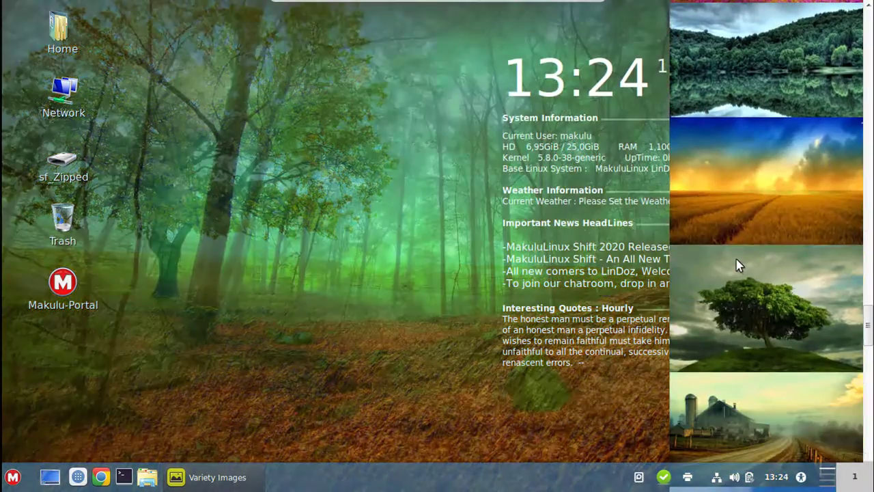
scroll(737, 265, down, 10)
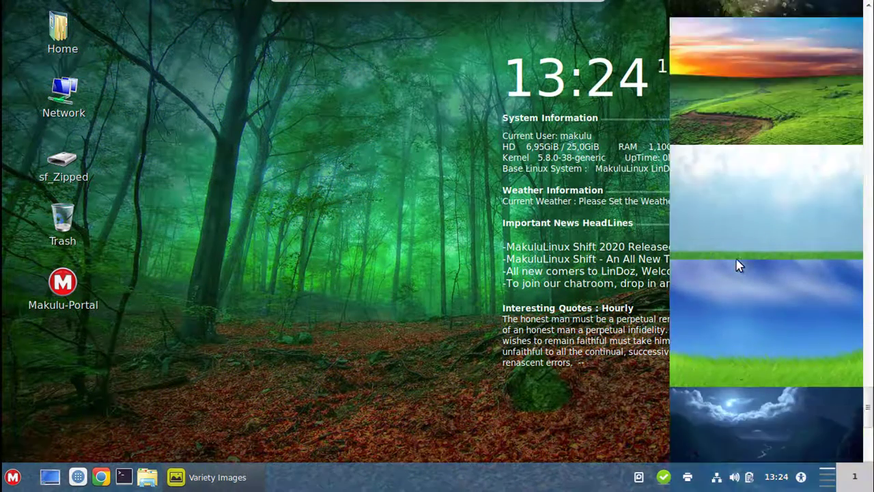
scroll(738, 265, down, 3)
click(721, 232)
right_click(722, 232)
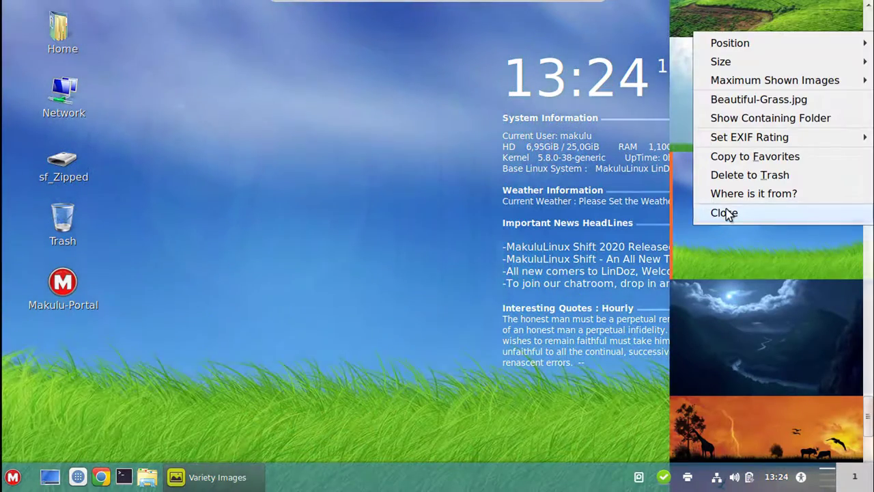
click(728, 211)
Step: Open the wallpaper configuration from the desktop background options, view Variety's General preferences, and close them
right_click(259, 99)
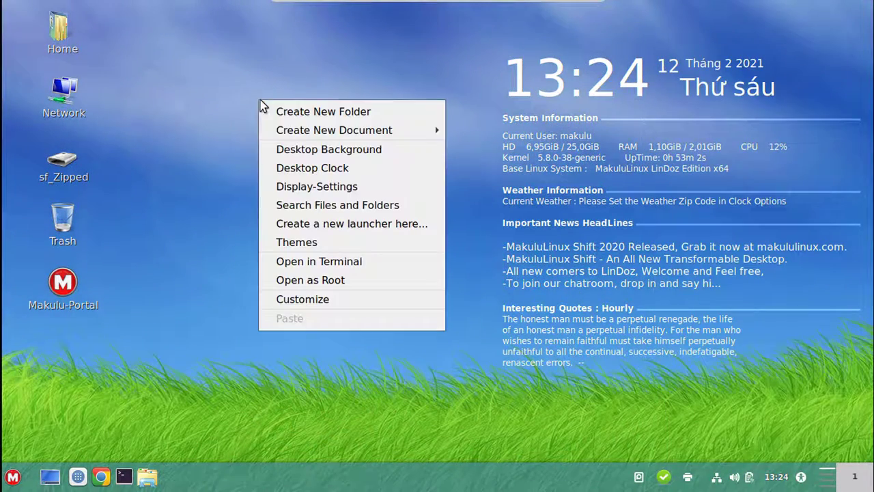
click(316, 156)
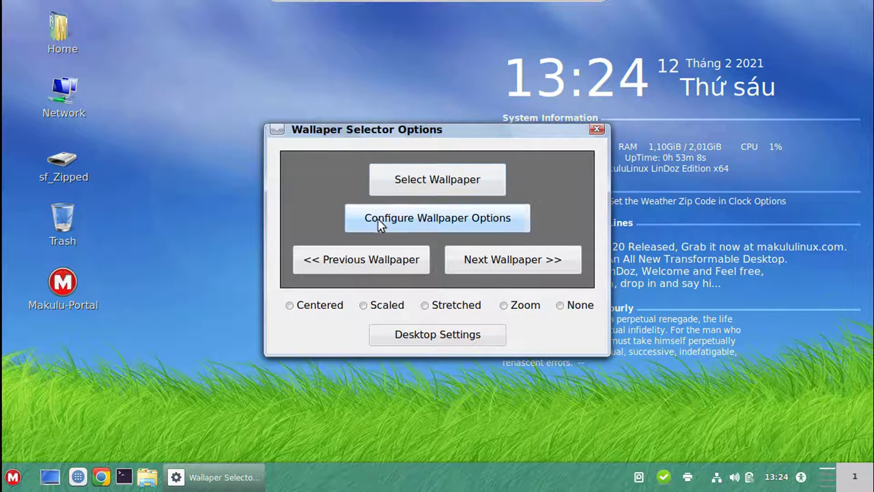
click(398, 217)
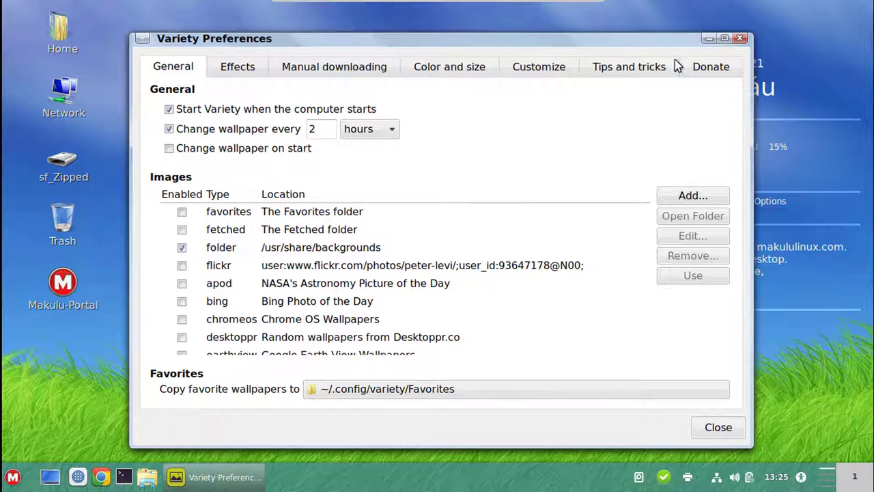
click(741, 40)
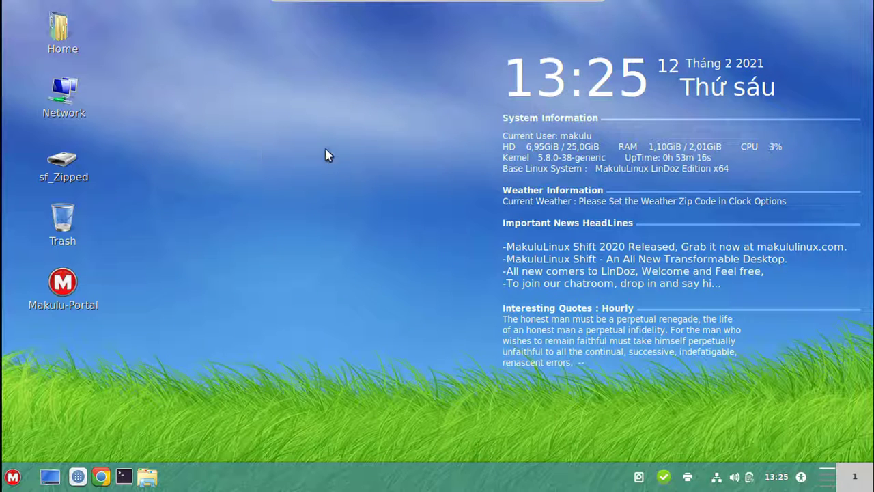
Step: Open the desktop clock options and move their window clear of the clock display
right_click(304, 115)
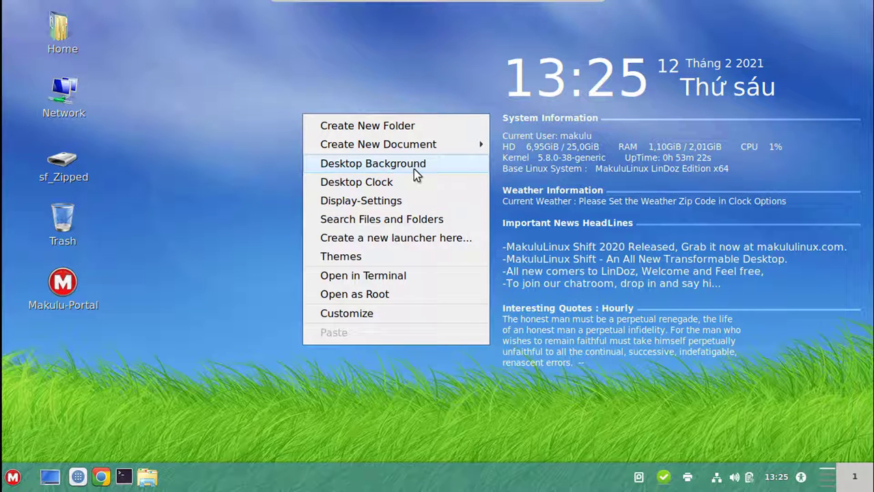
click(353, 182)
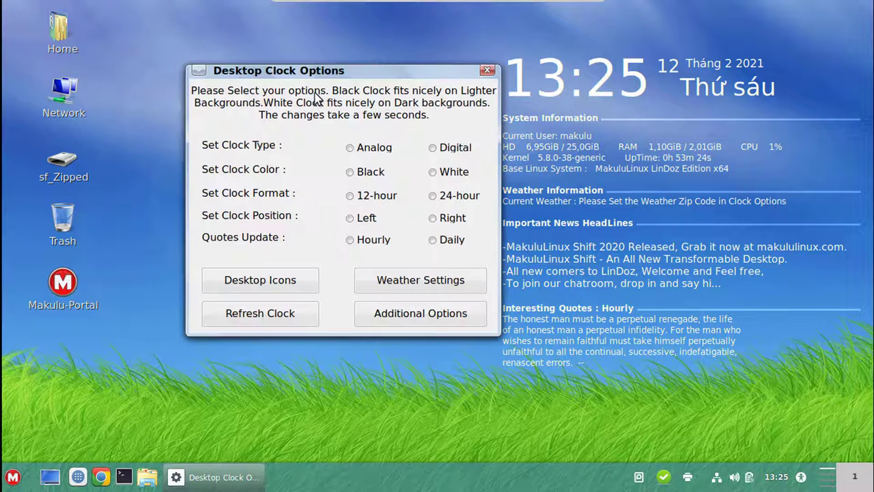
drag(326, 70, 173, 56)
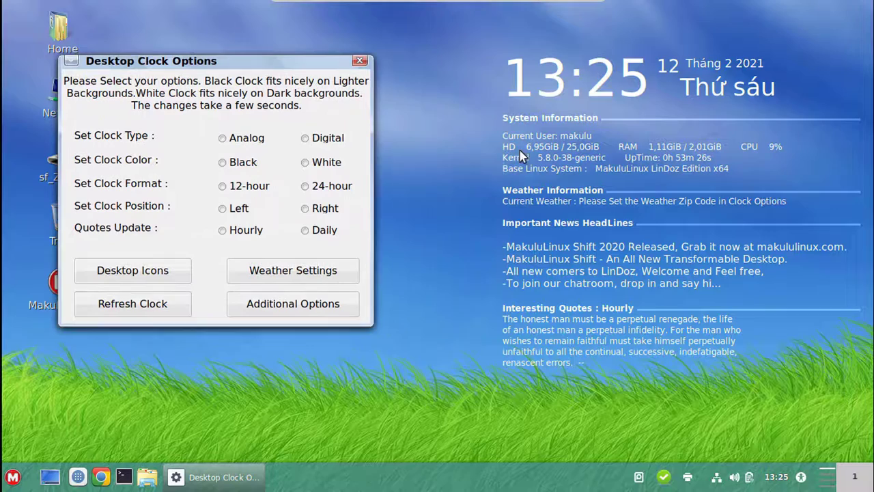
click(480, 50)
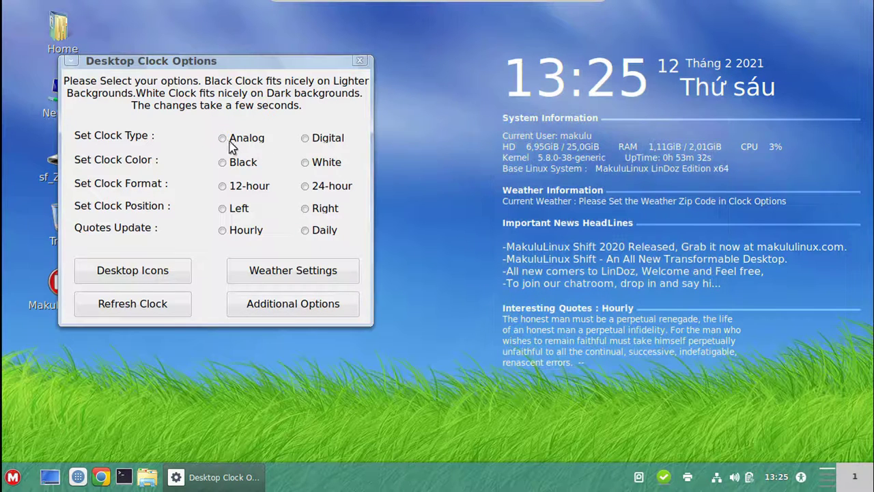
Step: Try the Analog clock type with the Black clock color on the desktop
click(313, 138)
click(230, 139)
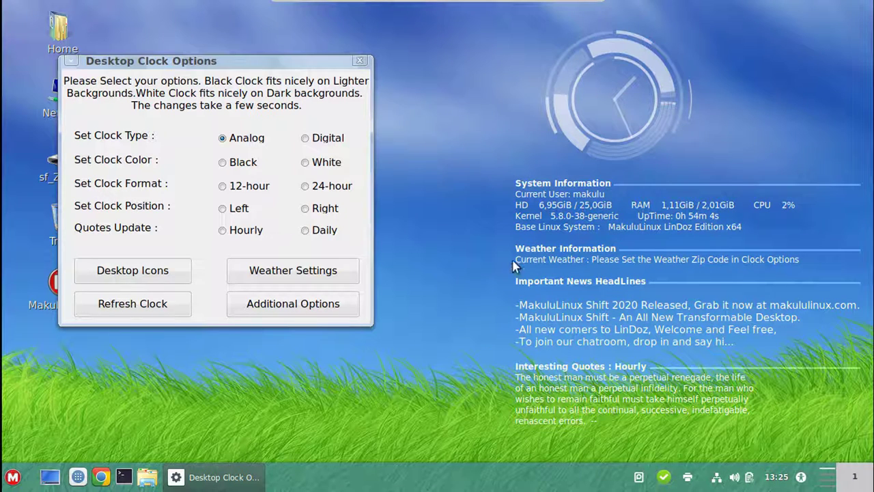
click(223, 163)
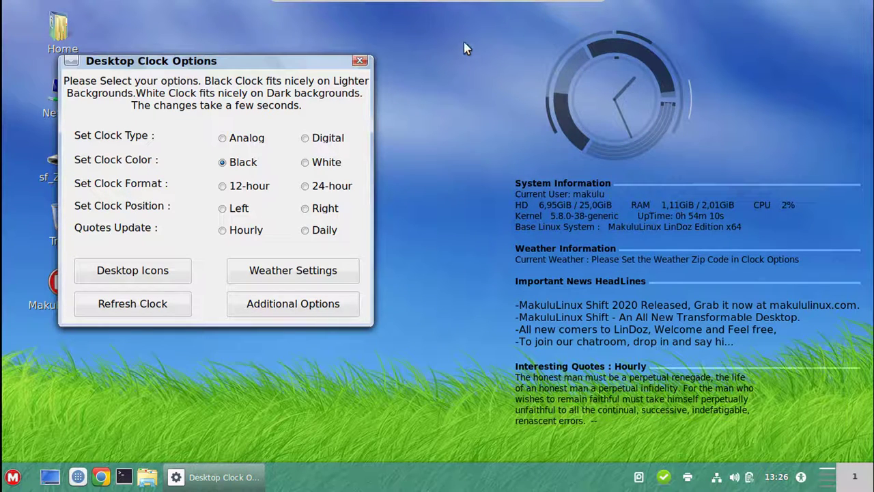
drag(465, 44, 758, 414)
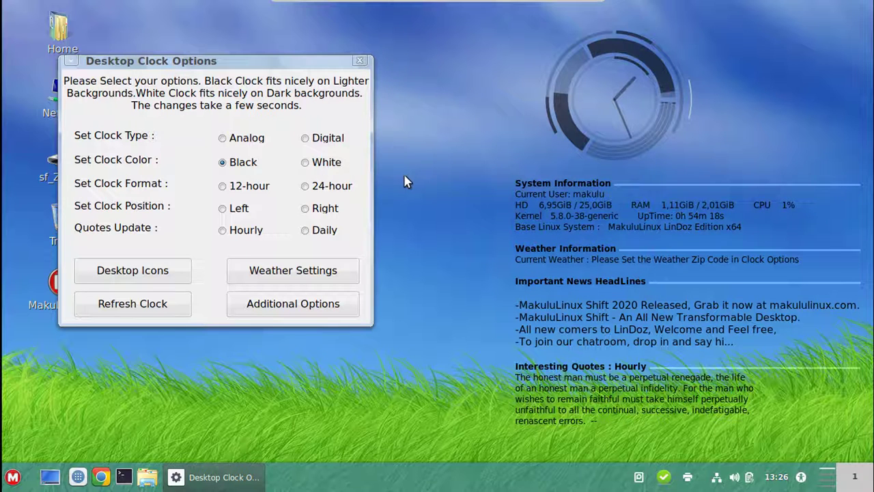
drag(481, 173, 692, 438)
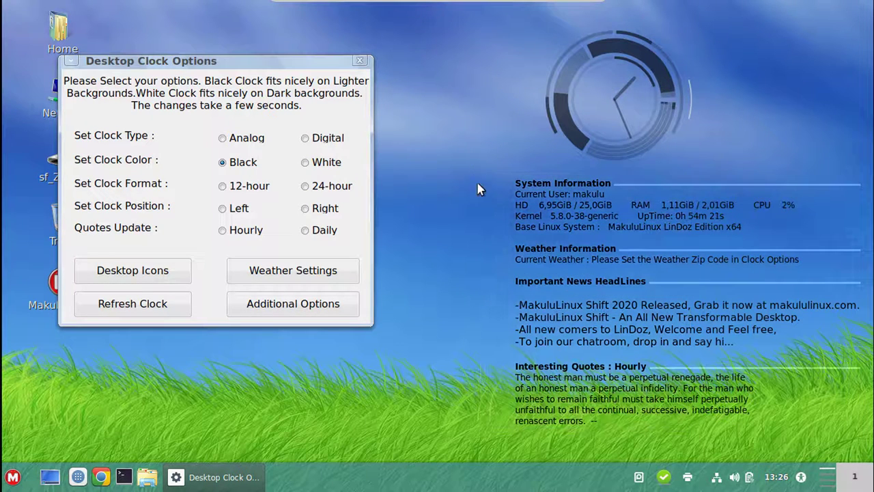
Step: Set the desktop clock color to White and the clock type to Digital
click(305, 164)
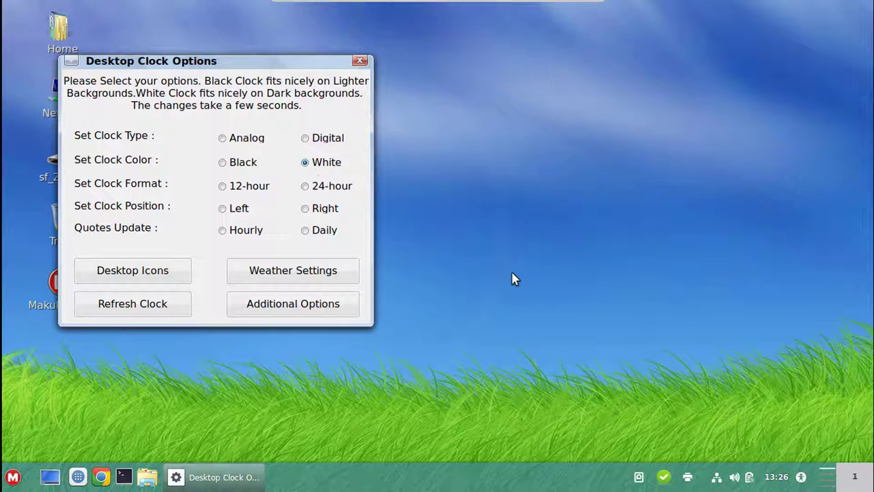
click(444, 64)
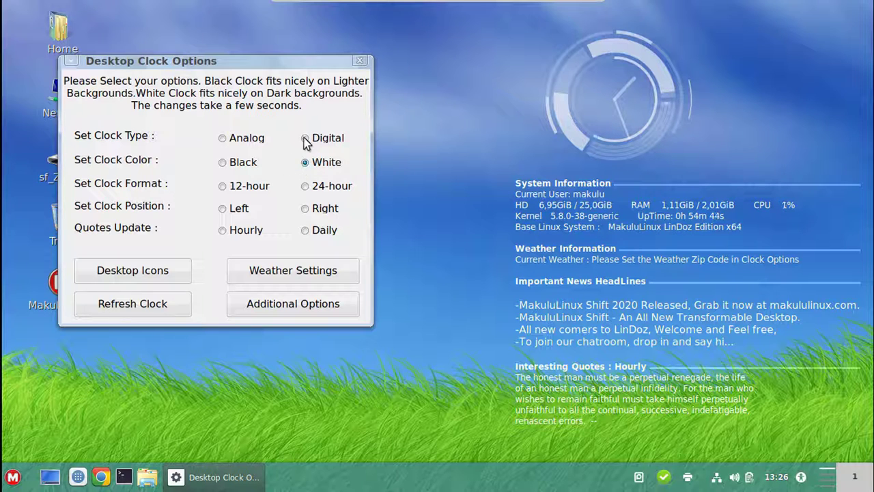
click(304, 138)
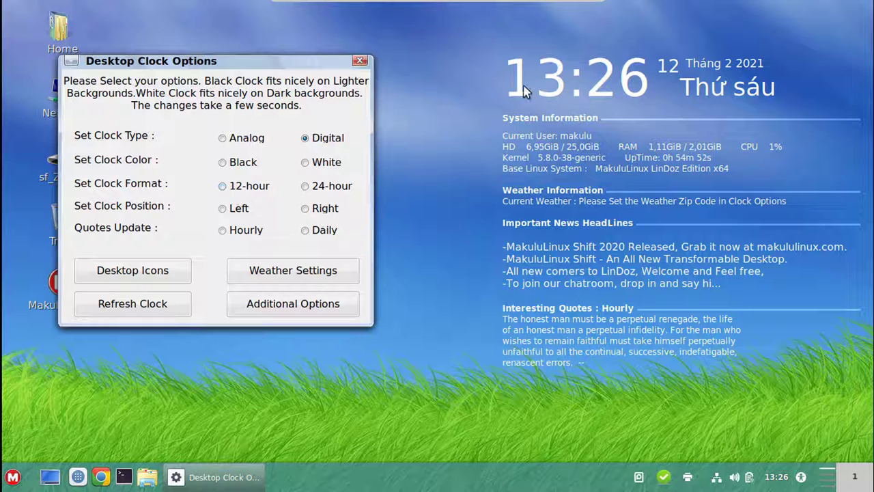
Step: Try the 12-hour clock format and return the desktop clock to the 24-hour format
click(235, 191)
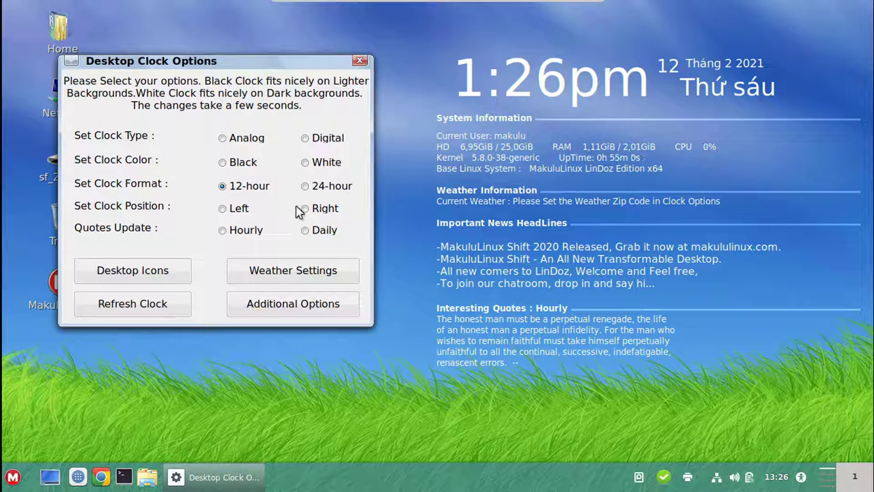
drag(678, 36, 779, 110)
drag(746, 80, 804, 103)
drag(680, 30, 797, 102)
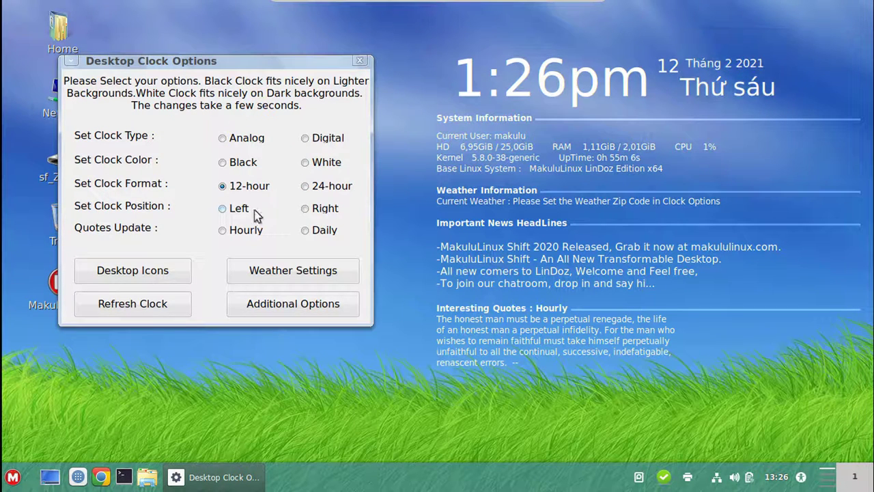
click(305, 186)
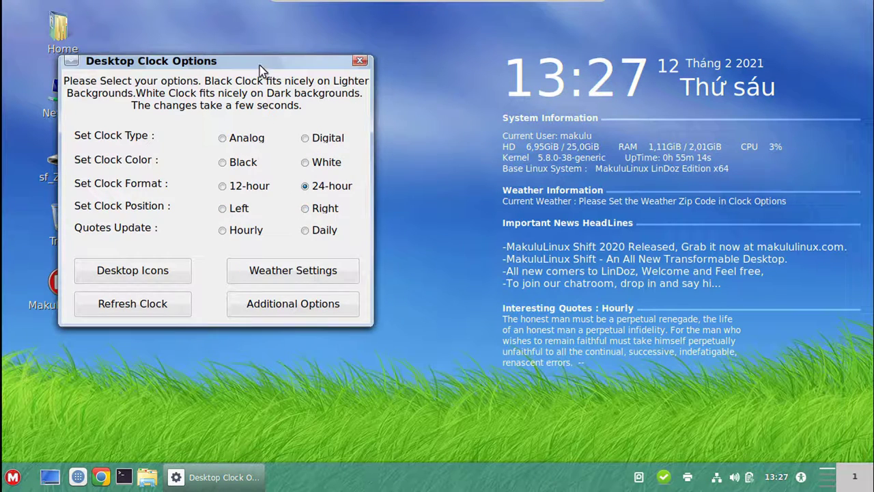
Step: Open the desktop icon switches, turn the Home icon off and on again, and close them
drag(259, 68, 487, 153)
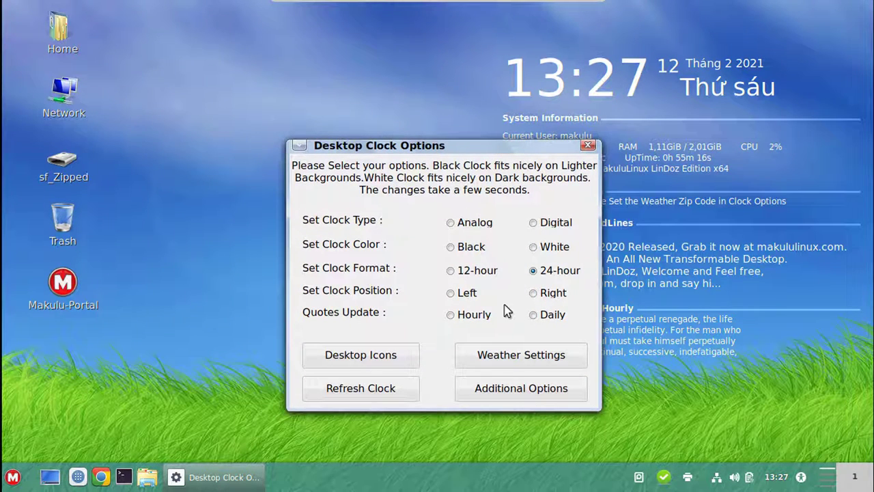
click(395, 355)
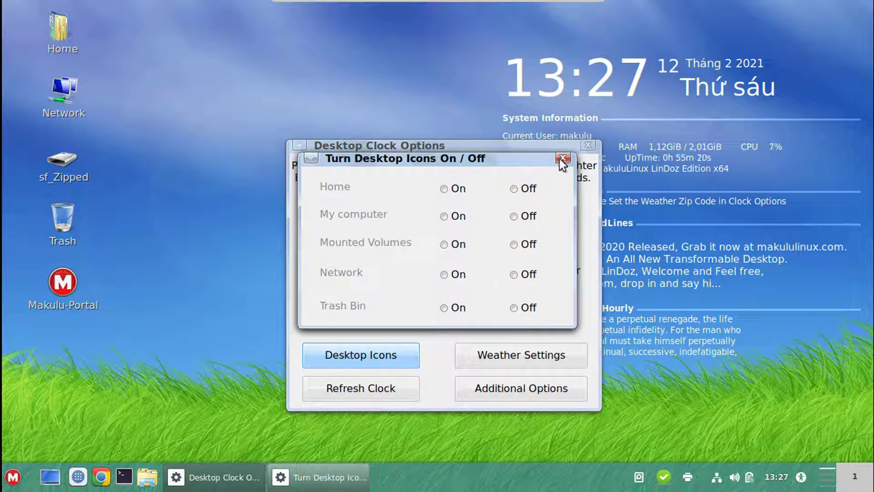
click(562, 160)
click(514, 189)
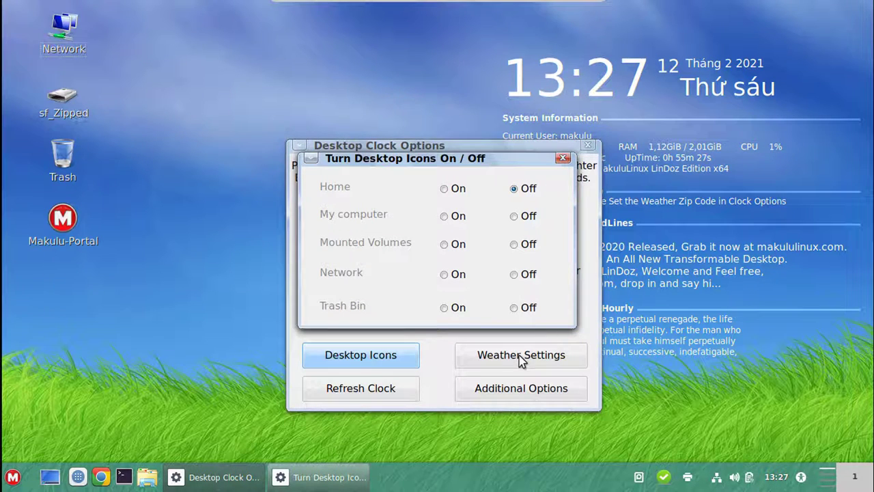
click(444, 190)
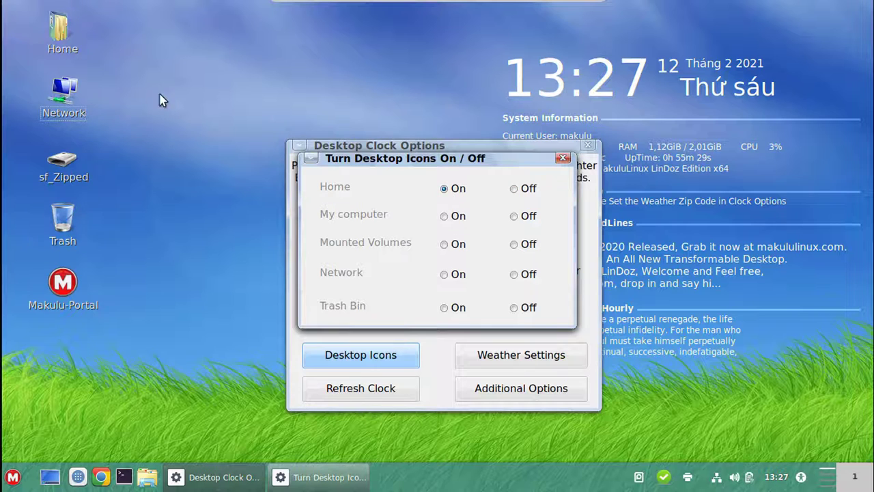
click(562, 160)
Step: Try the Left clock position and move the clock options window out of its way
drag(488, 148, 409, 139)
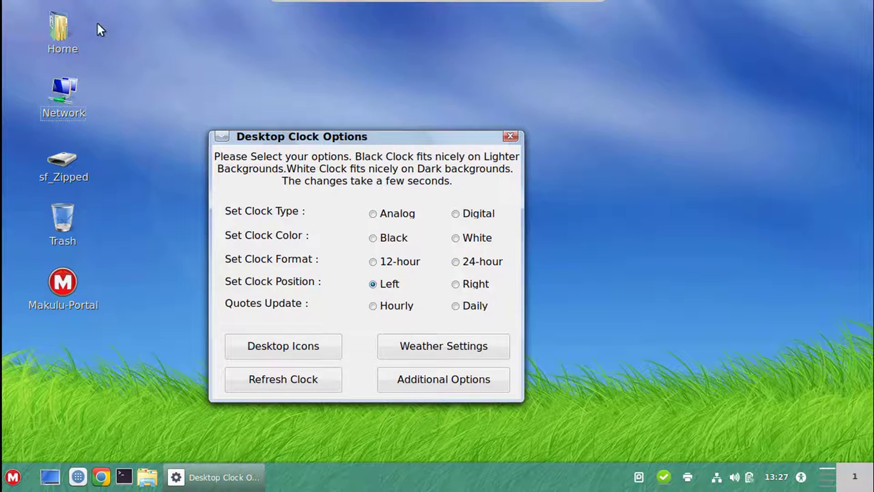
drag(328, 136, 577, 148)
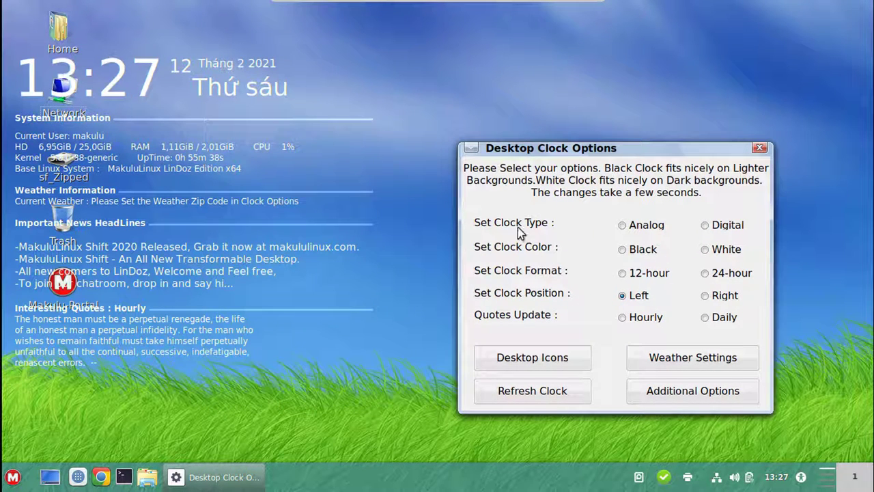
Step: Open the display settings from the desktop, view the Settings and Layout pages, and close them
right_click(435, 44)
click(362, 155)
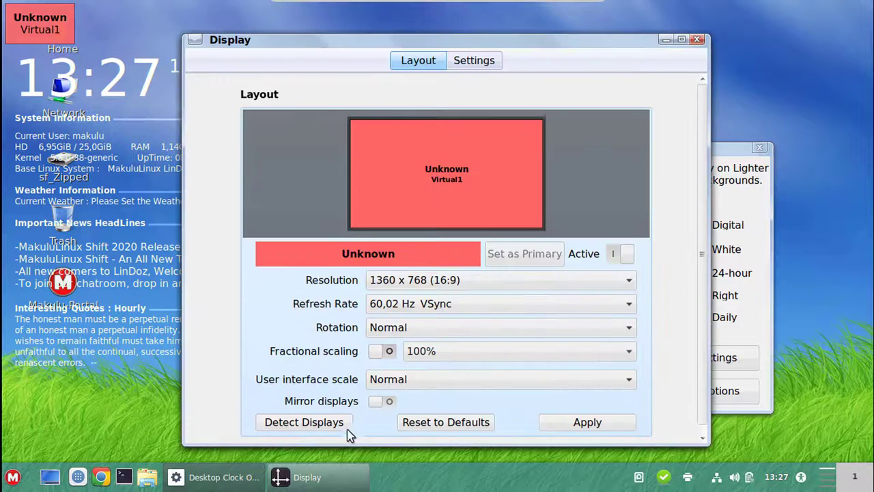
click(481, 61)
click(417, 64)
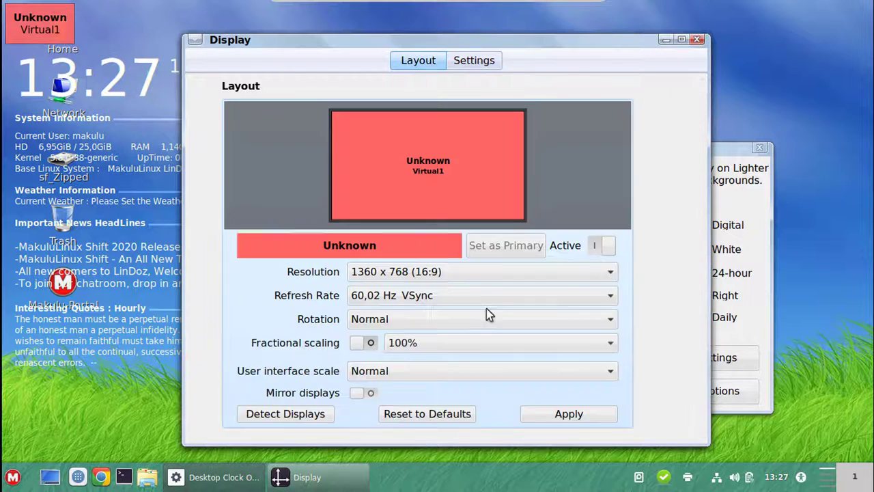
click(697, 40)
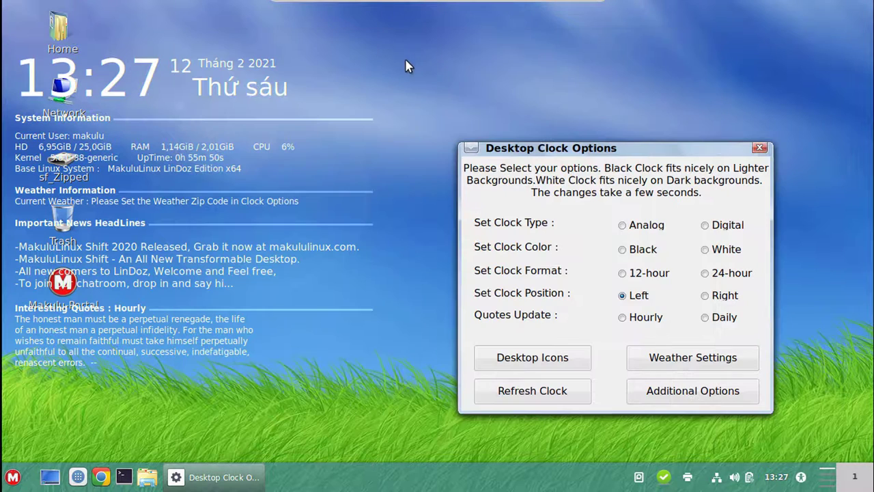
Step: In the desktop customization, try placing the Home icon freely with Auto-arrange off, then restore Auto-arrange and close the window
right_click(457, 65)
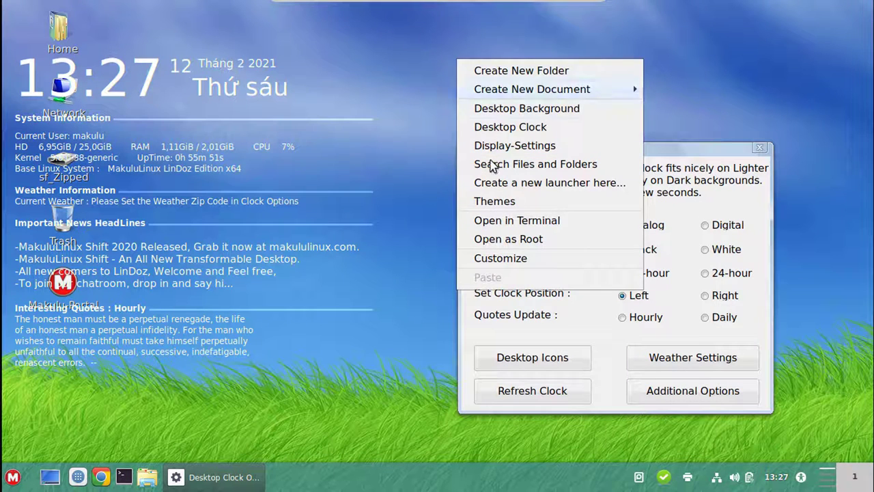
click(503, 260)
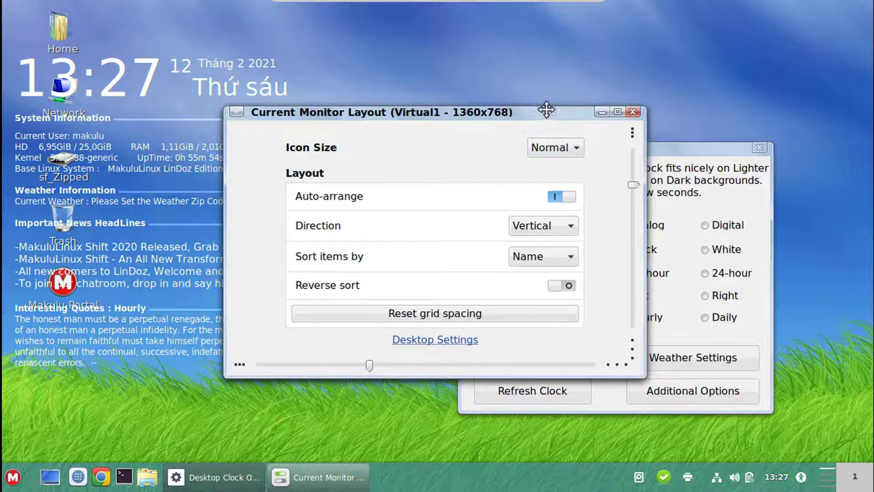
drag(522, 117, 600, 99)
click(632, 179)
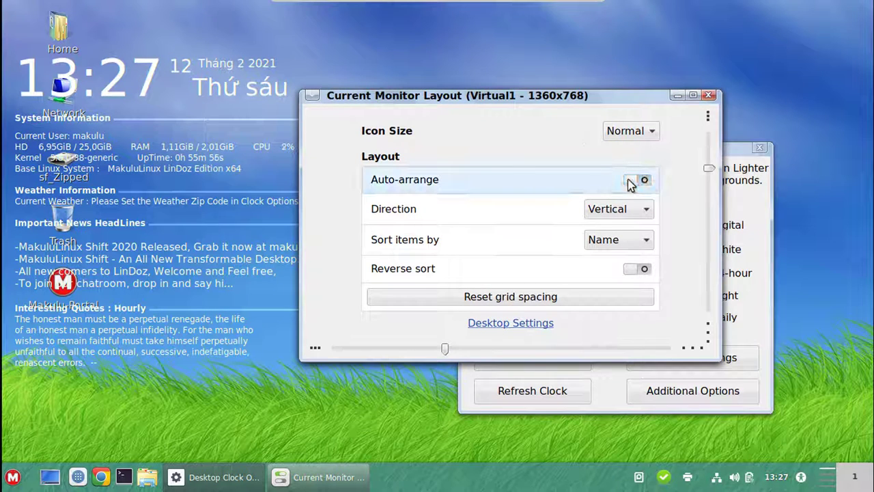
drag(58, 20, 806, 33)
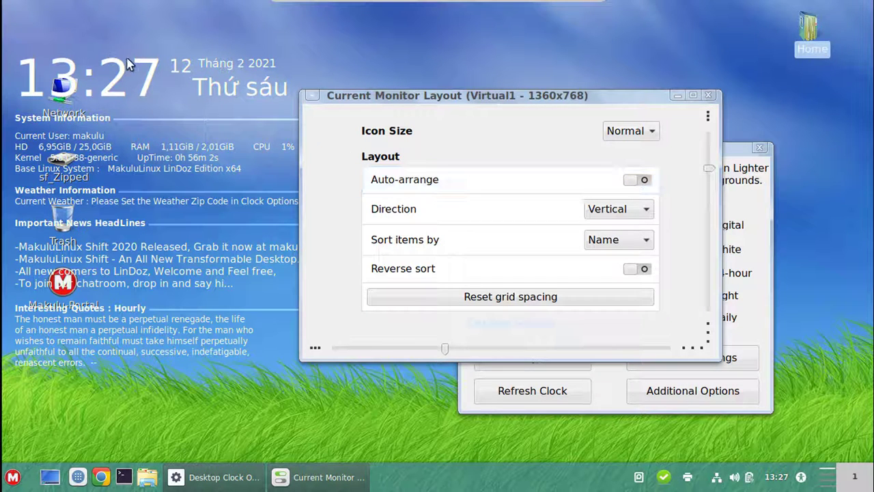
click(639, 179)
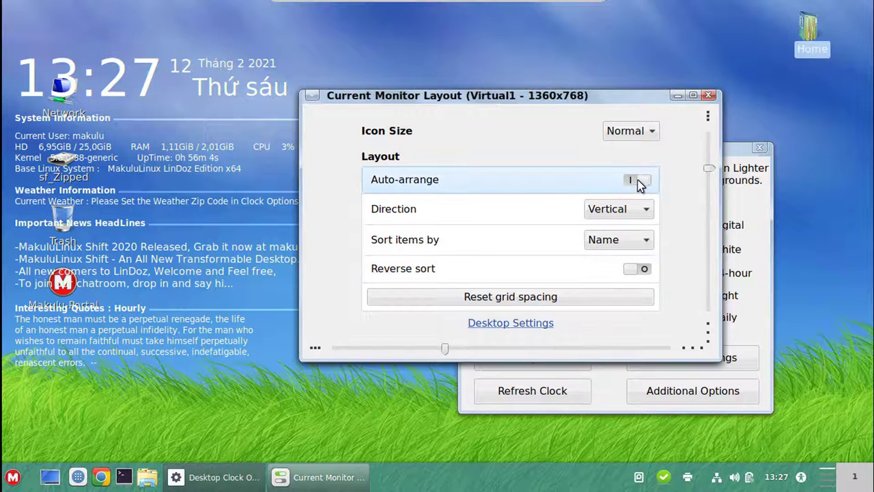
click(709, 95)
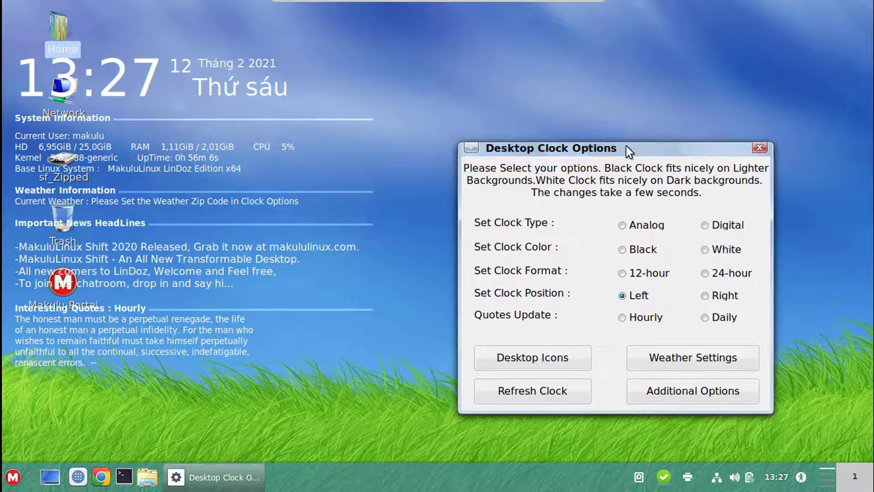
Step: Set the clock position to Right and move the clock options window clear of the clock
drag(630, 150, 512, 65)
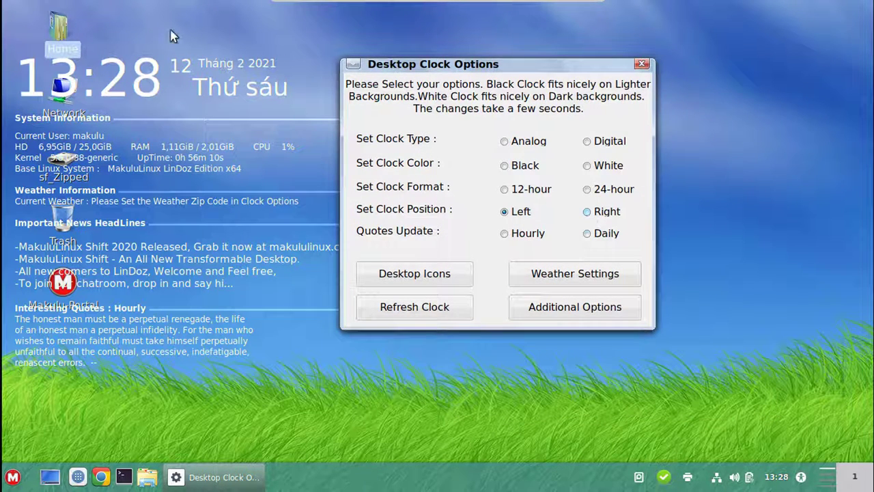
click(592, 215)
drag(458, 62, 296, 74)
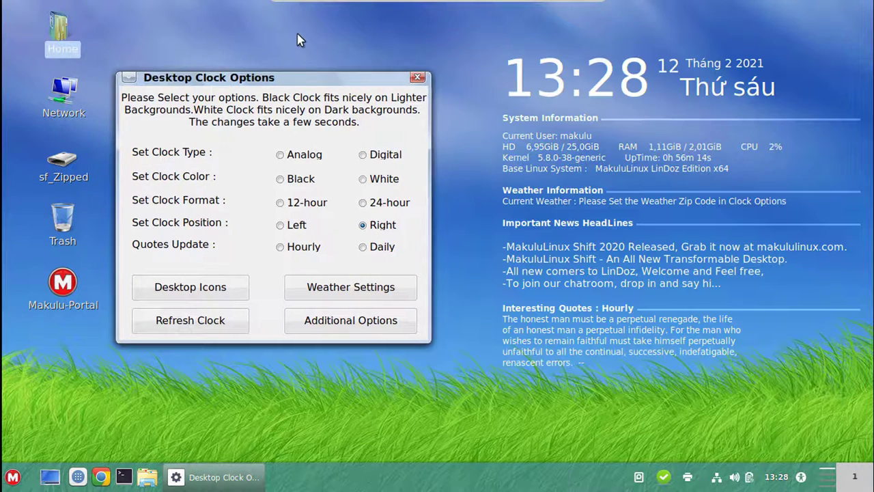
click(299, 40)
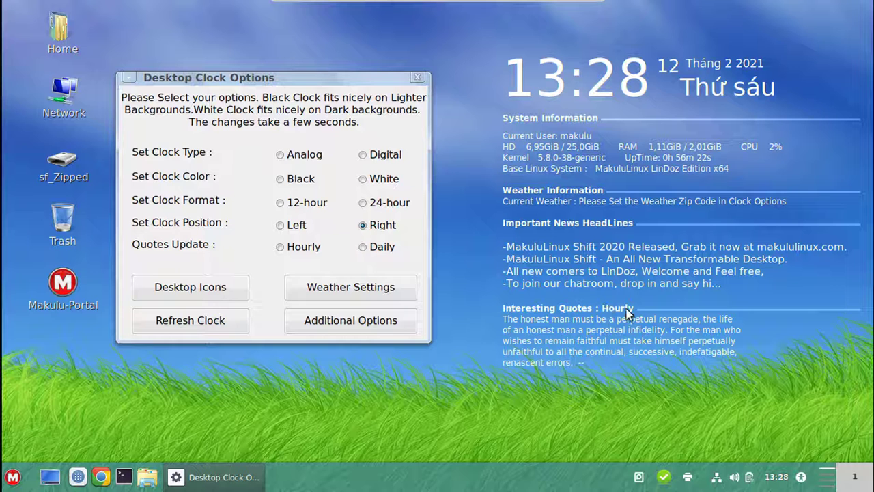
Step: Set the desktop quotes update to Daily and close the clock options
click(363, 247)
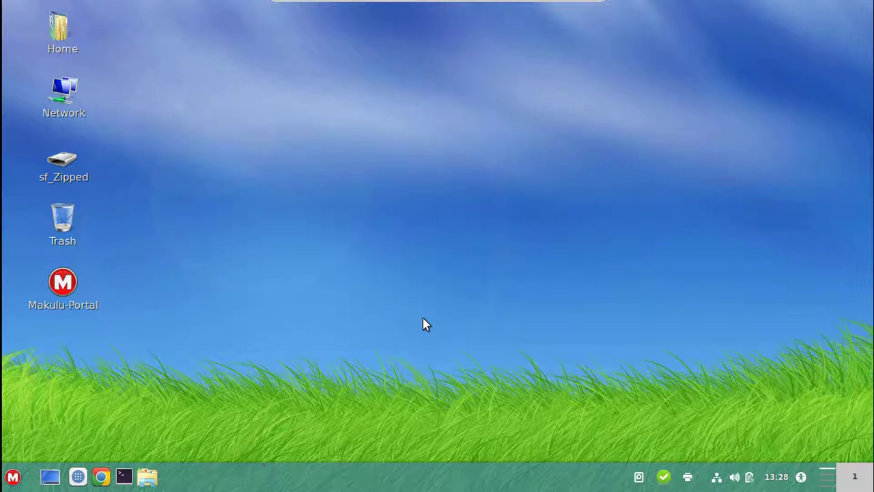
right_click(241, 90)
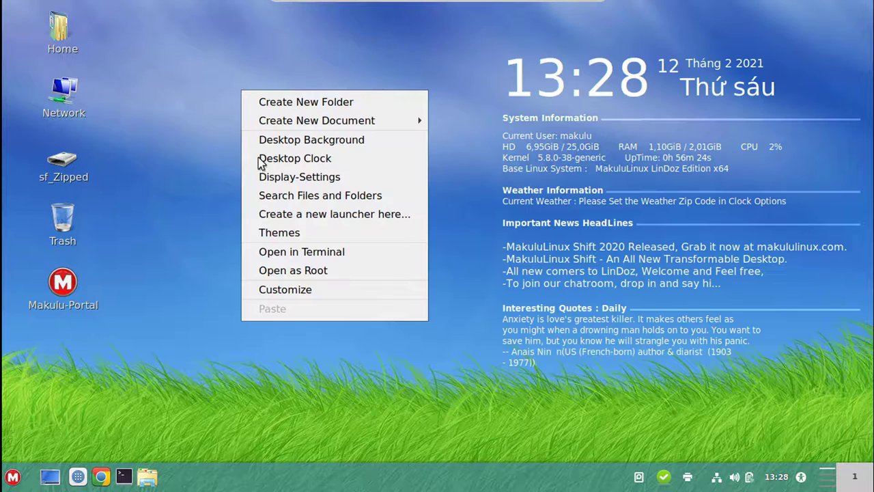
click(609, 314)
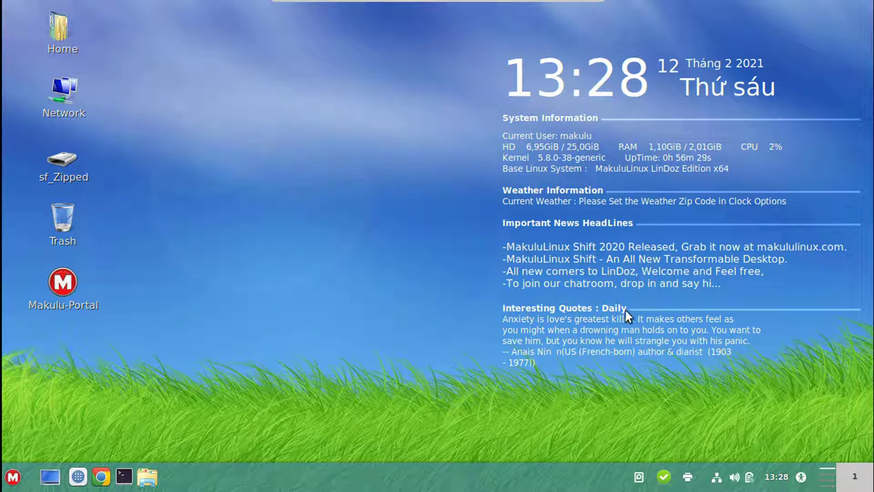
Step: Open the desktop clock options and set the quotes update to Hourly
right_click(289, 130)
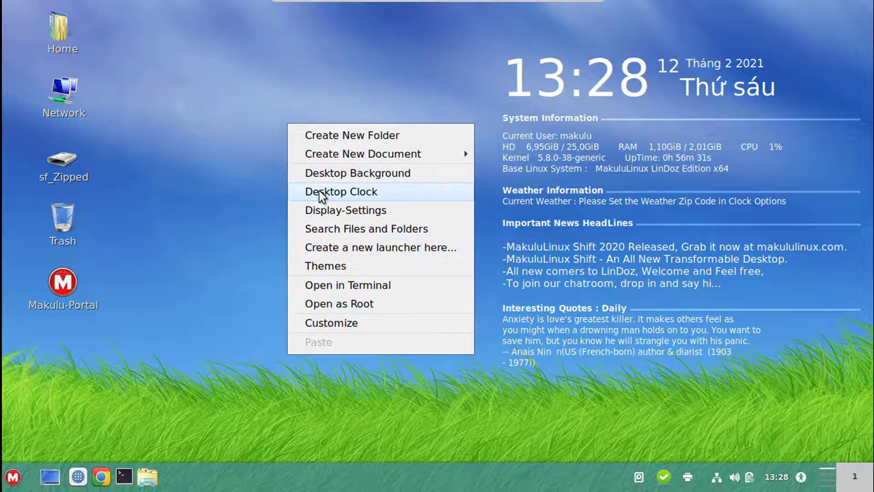
click(308, 102)
click(366, 242)
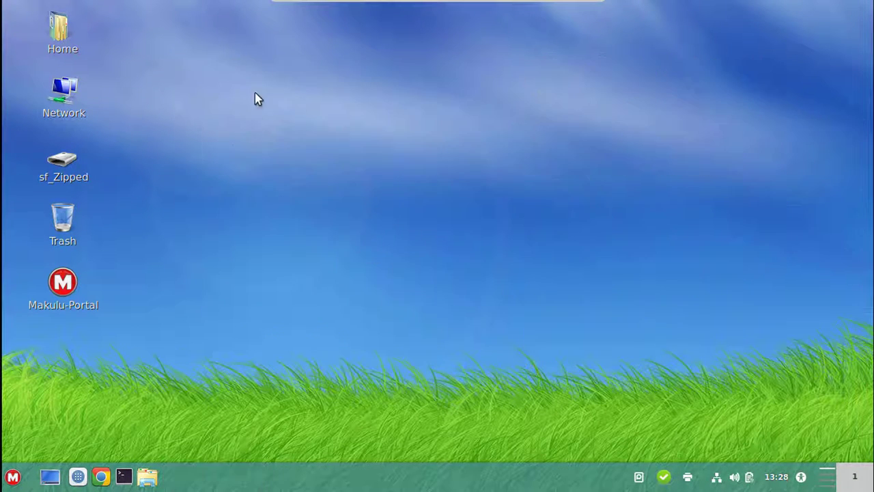
Step: Reopen the clock options beside the clock, examine how the weather settings get and enter a location code, and close the weather options
right_click(251, 109)
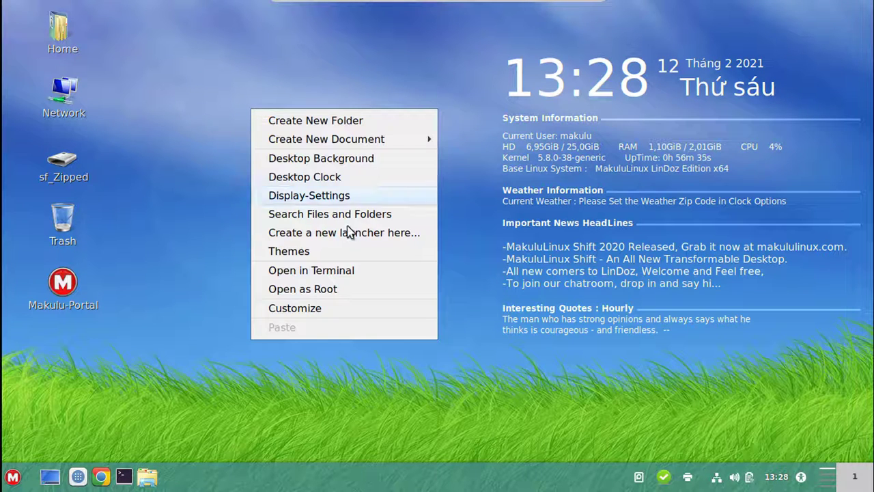
click(333, 177)
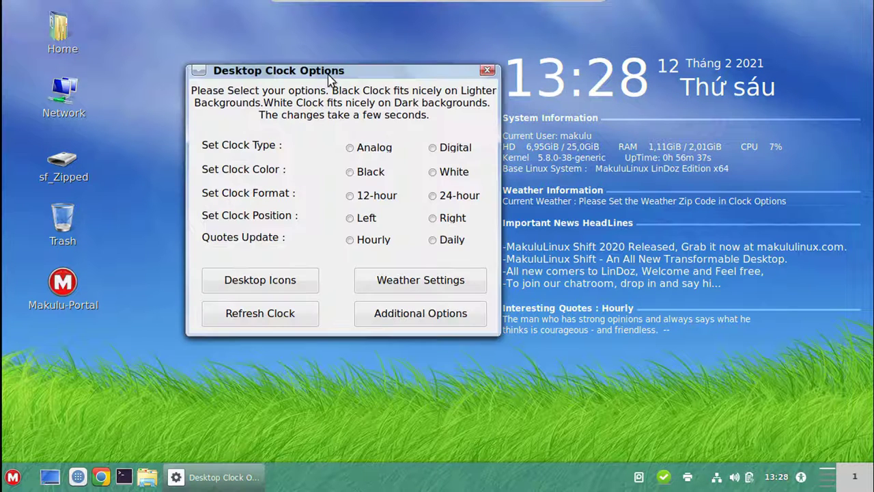
drag(331, 76, 184, 71)
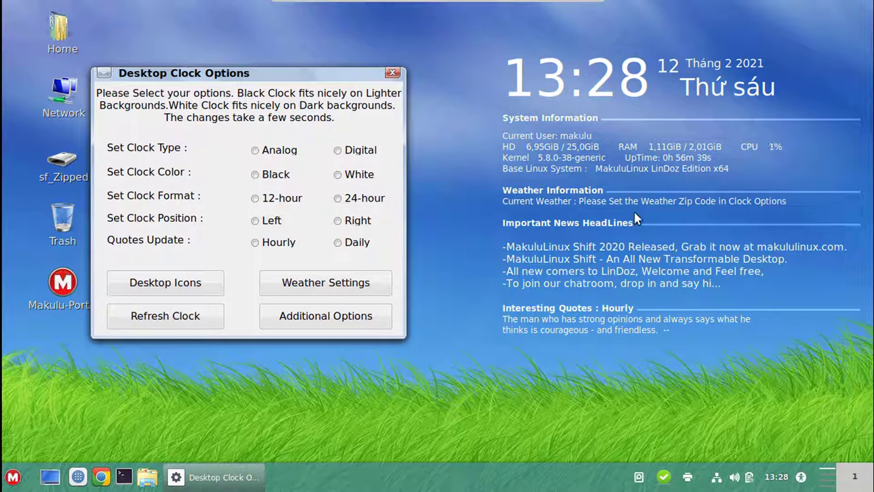
click(312, 285)
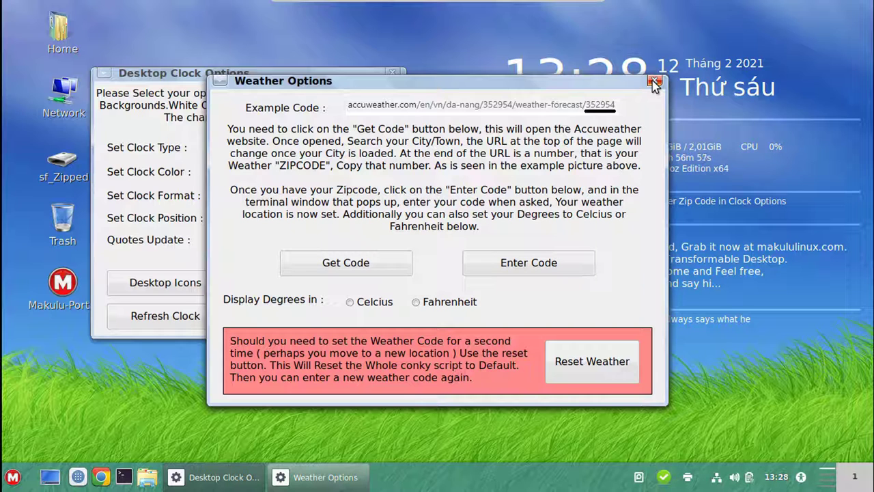
click(332, 262)
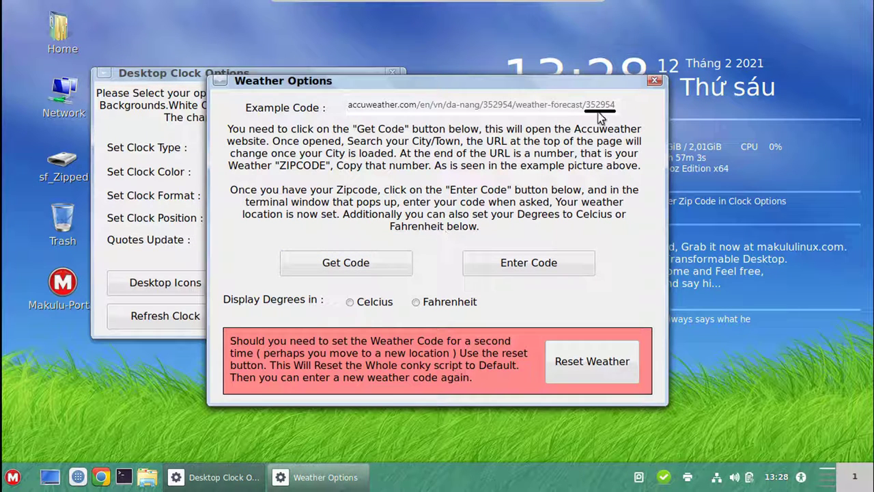
click(539, 261)
click(655, 80)
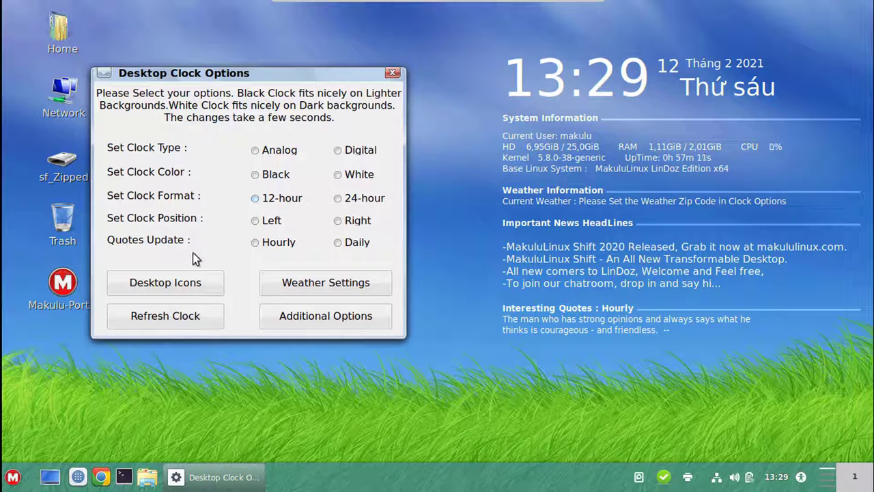
Step: In the clock's additional options, turn the Weather Report off
click(314, 318)
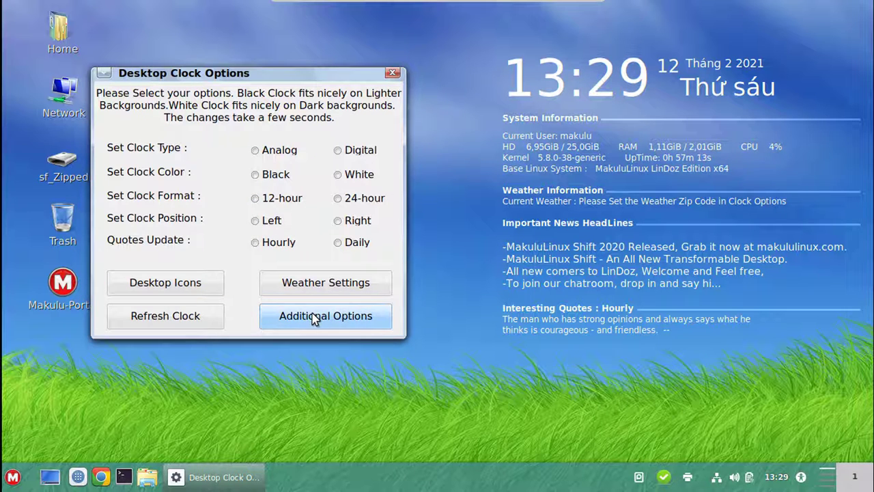
drag(362, 158, 229, 150)
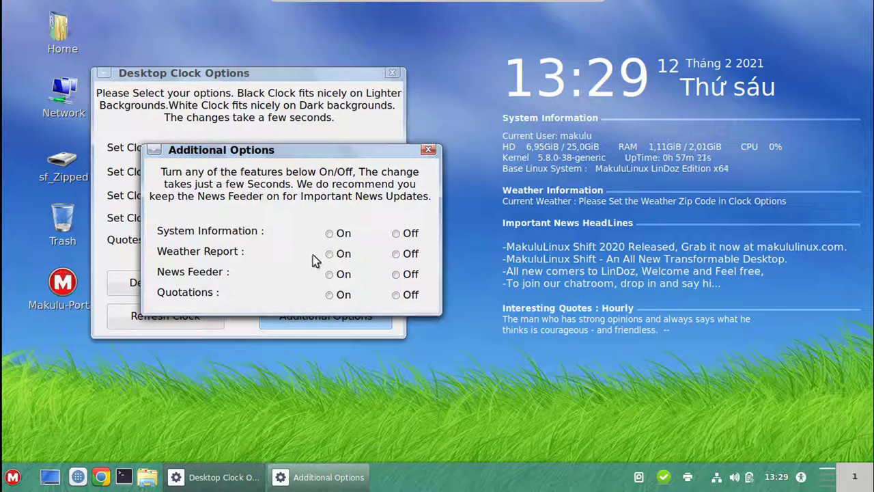
click(495, 203)
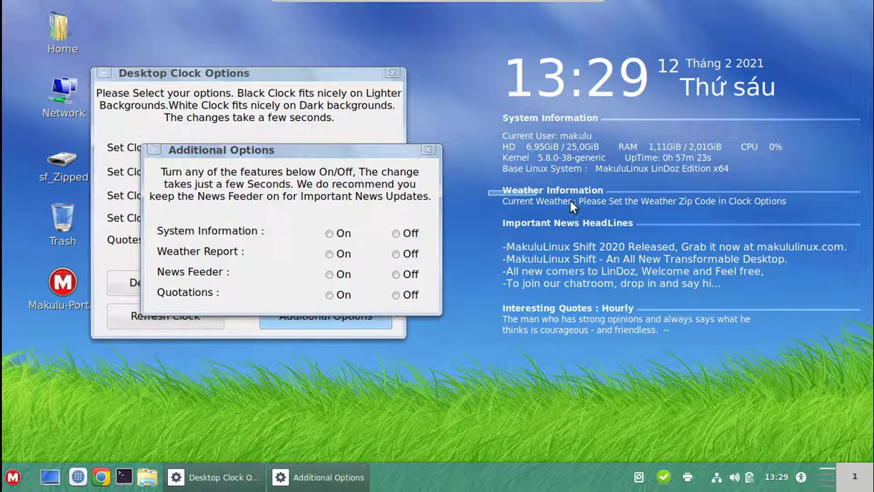
click(398, 254)
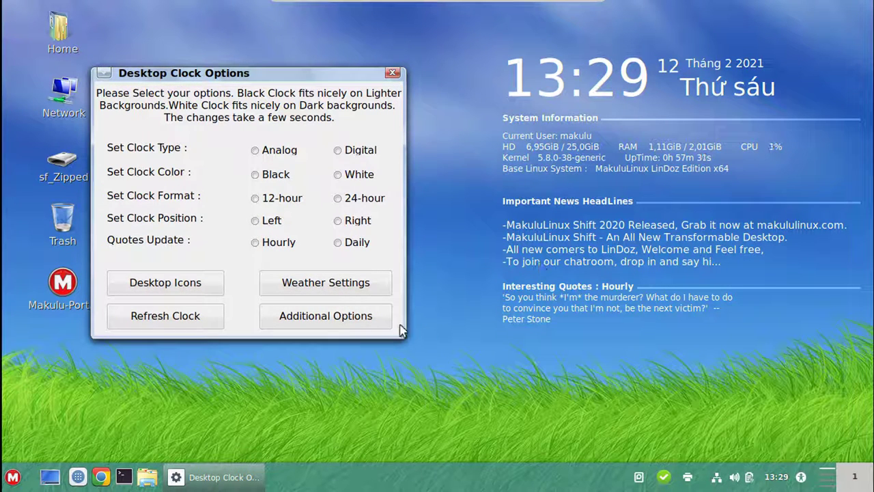
Step: Check the weather settings briefly, and turn the News Feeder off in the clock's additional options
click(345, 288)
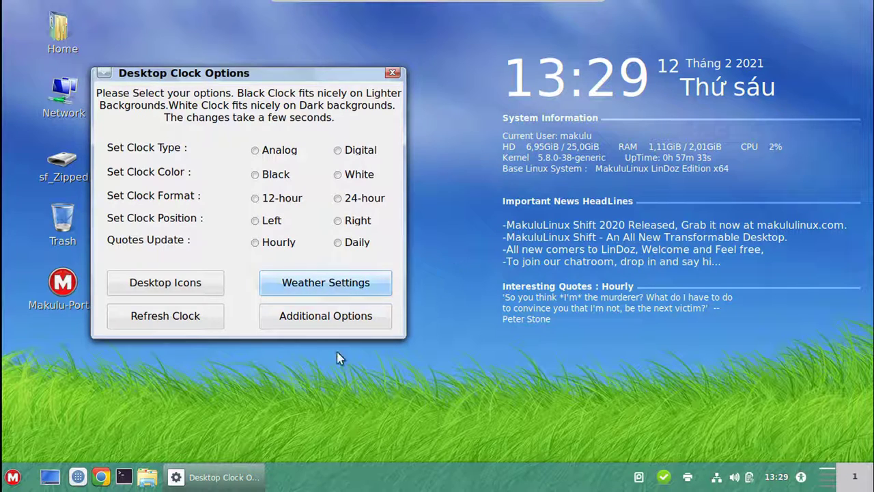
click(654, 80)
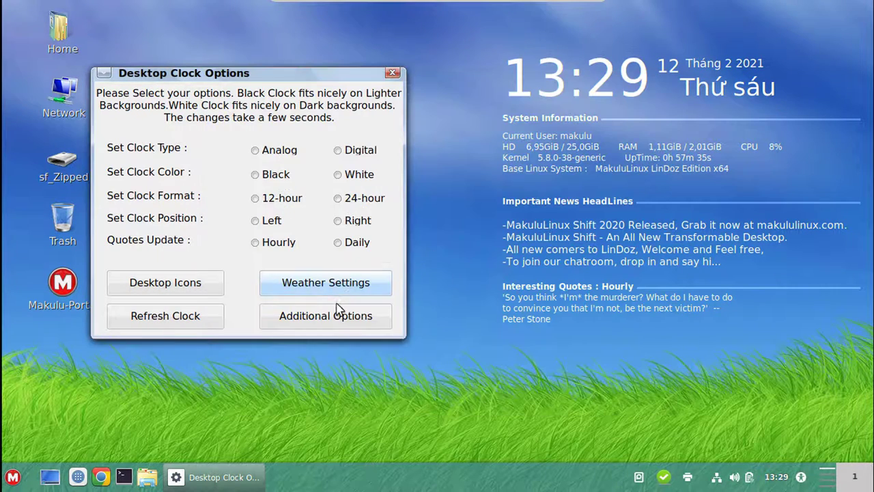
click(345, 308)
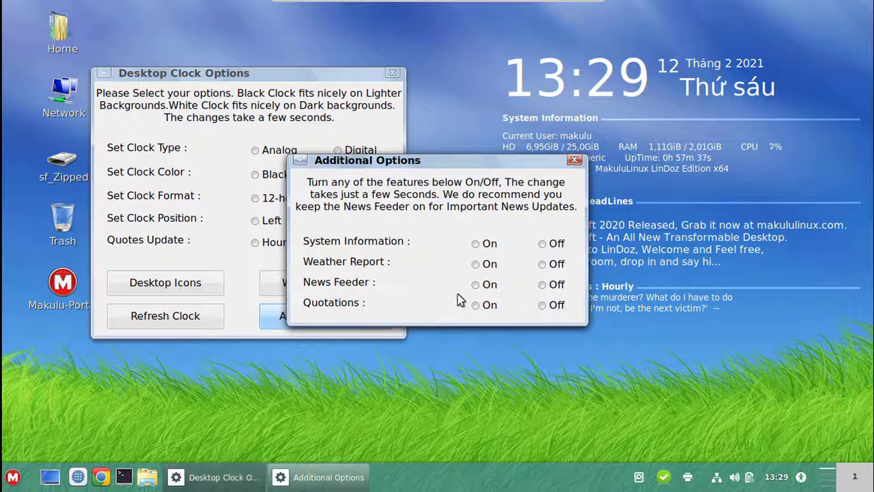
click(542, 284)
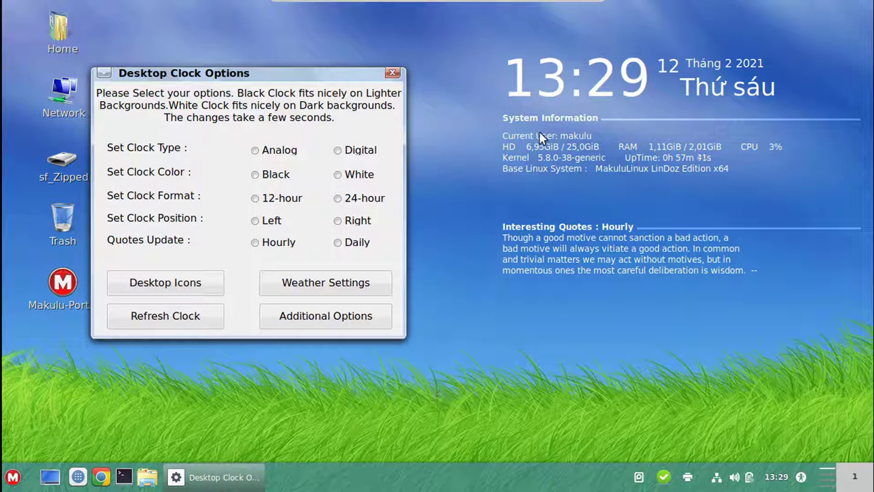
Step: Turn off Quotations and System Information in the clock's additional options
click(321, 316)
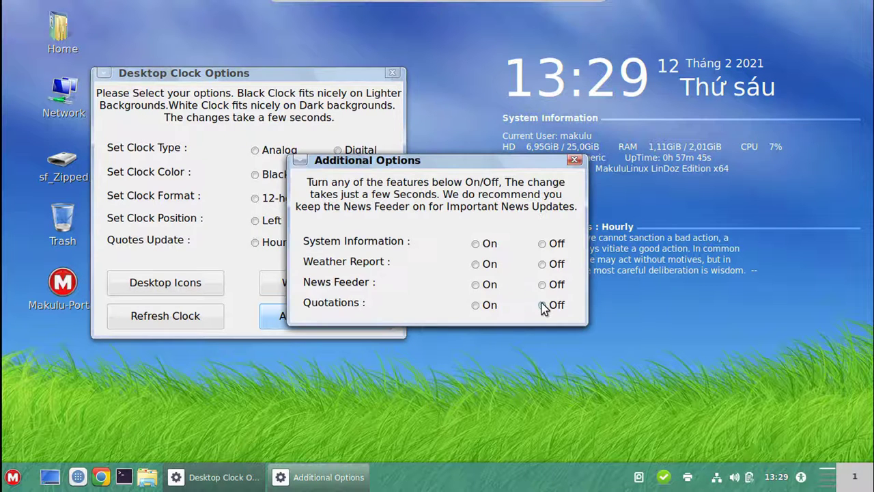
click(542, 305)
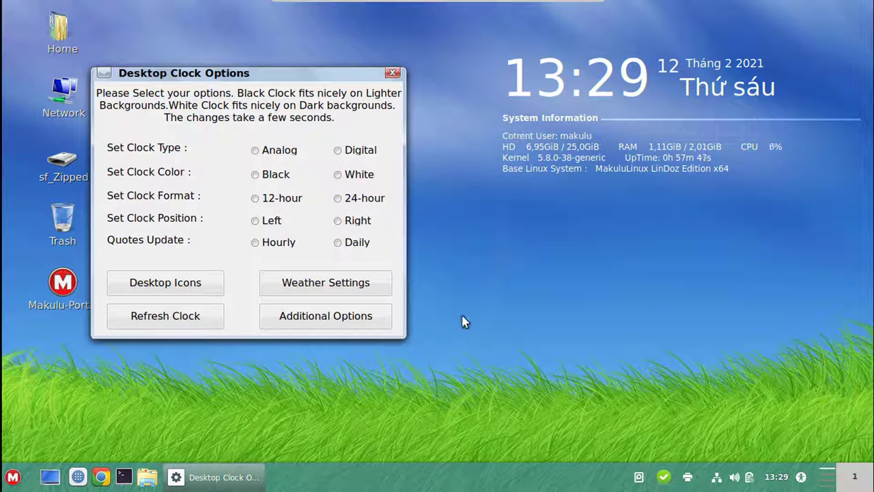
click(362, 326)
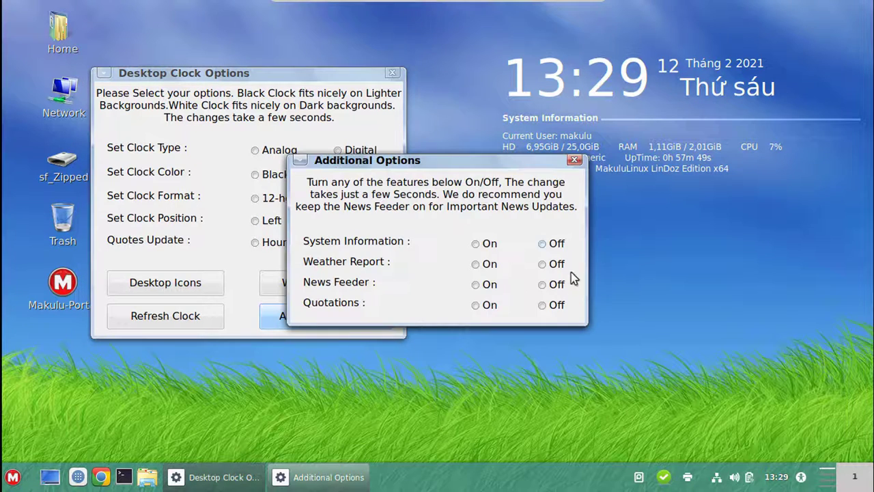
click(542, 244)
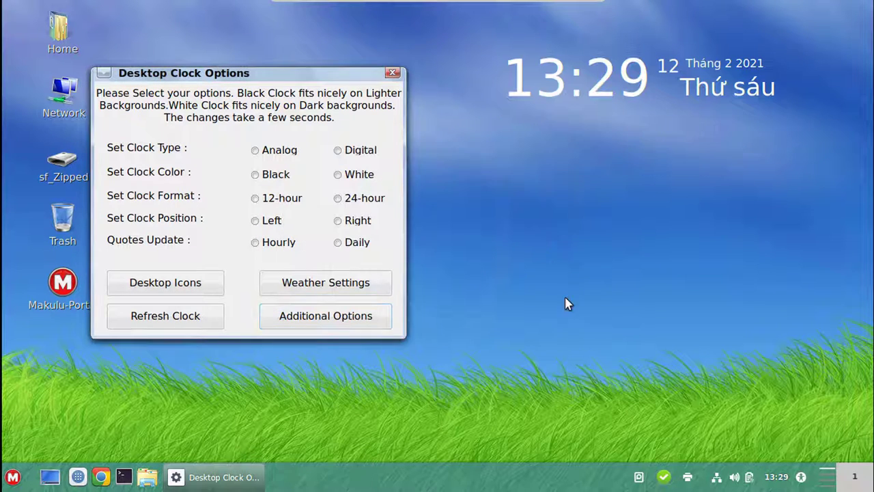
click(557, 352)
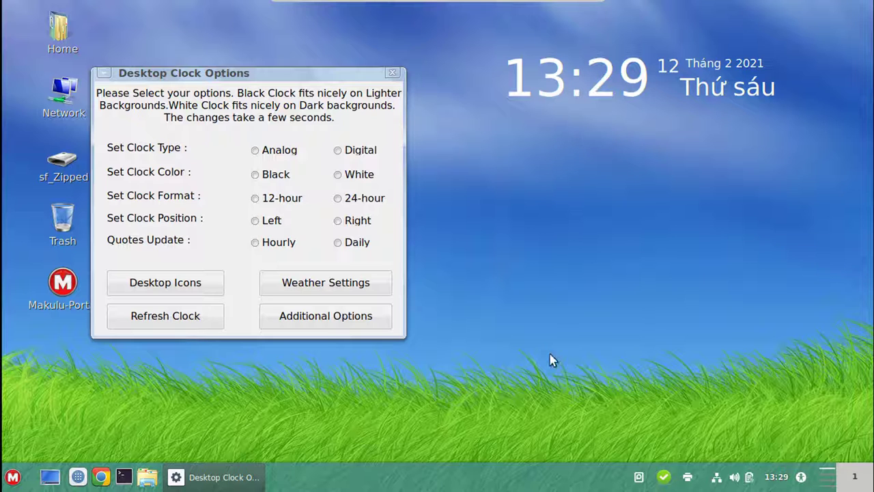
Step: Turn System Information, Weather Report, News Feeder and Quotations back on in the clock's additional options
click(324, 320)
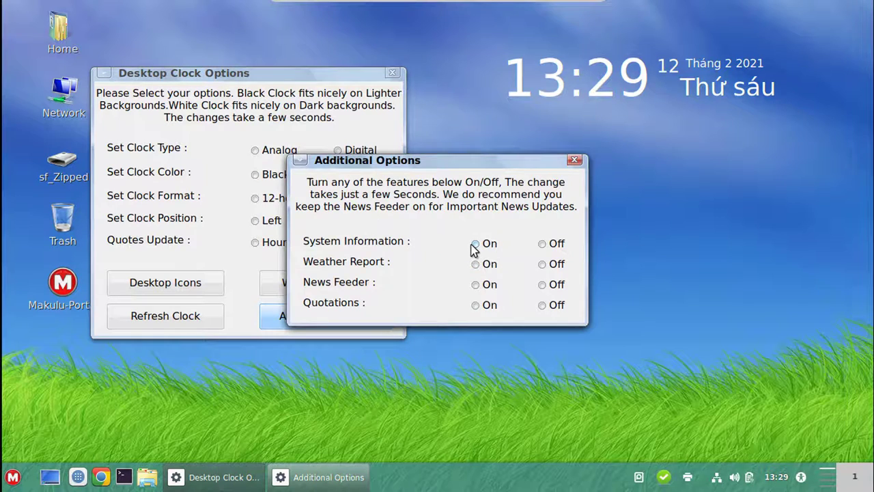
click(473, 245)
click(360, 320)
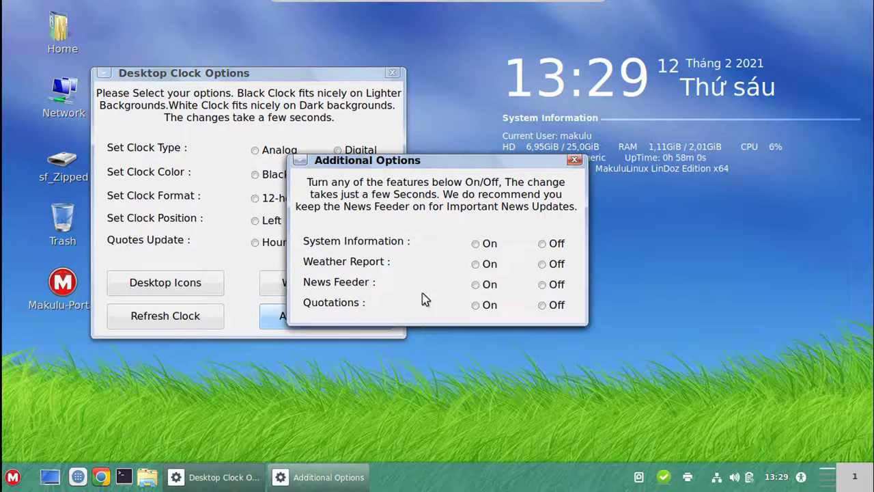
click(487, 265)
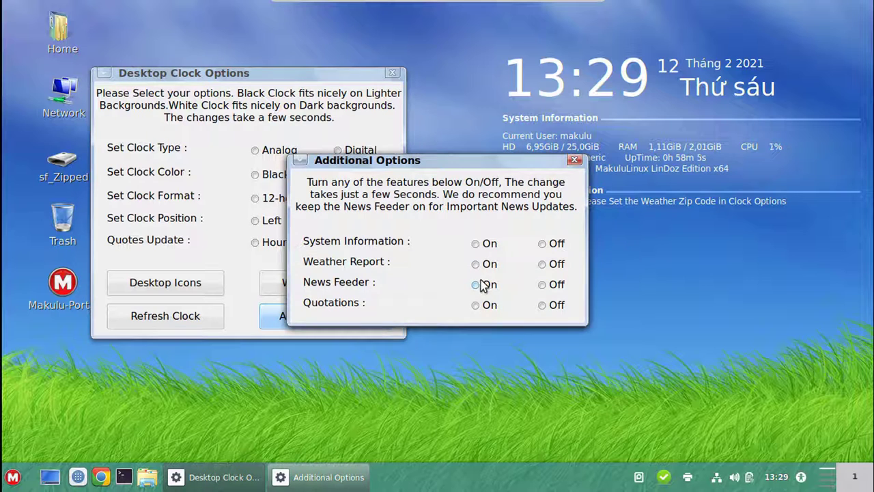
click(478, 282)
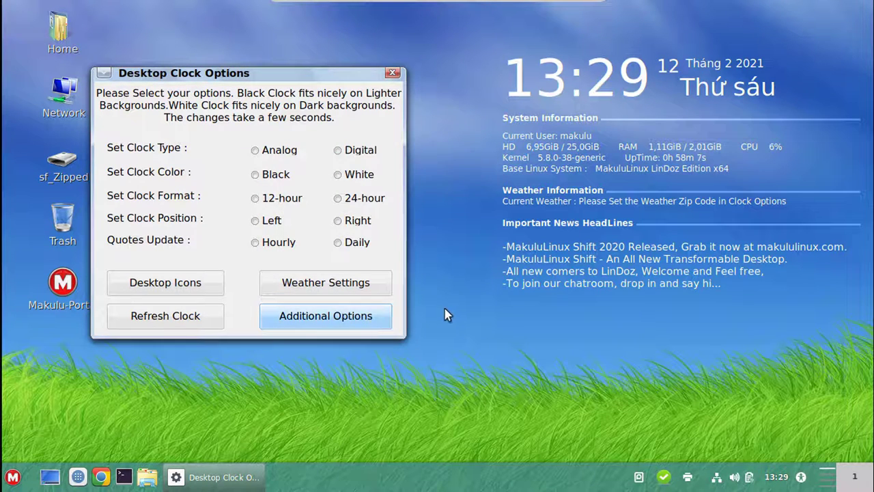
click(475, 305)
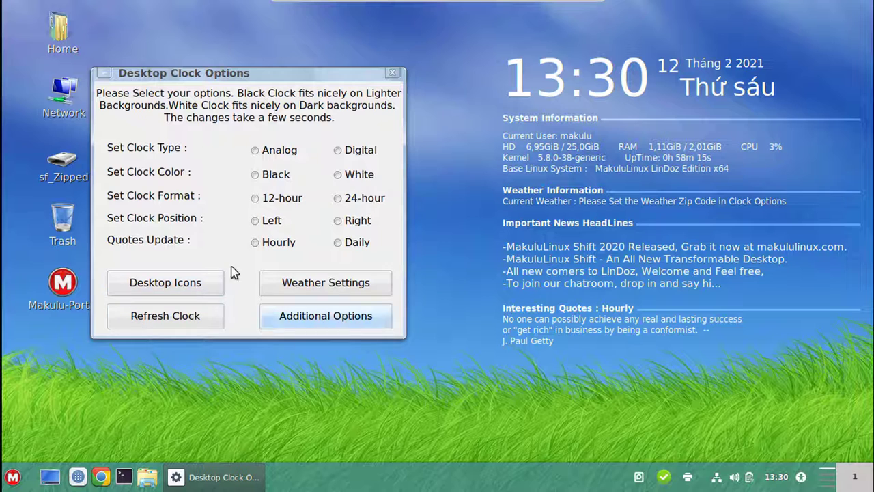
Step: Refresh the desktop clock, reopen the clock options, and move the options window clear of the clock
click(181, 322)
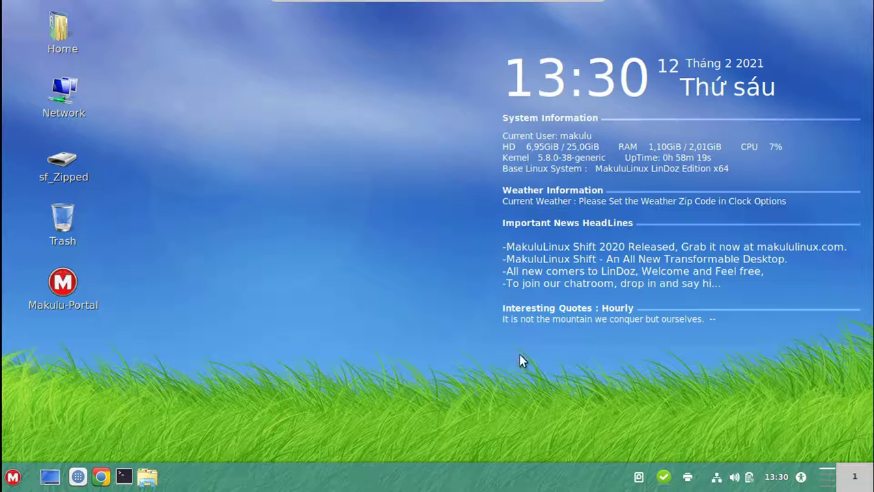
right_click(249, 159)
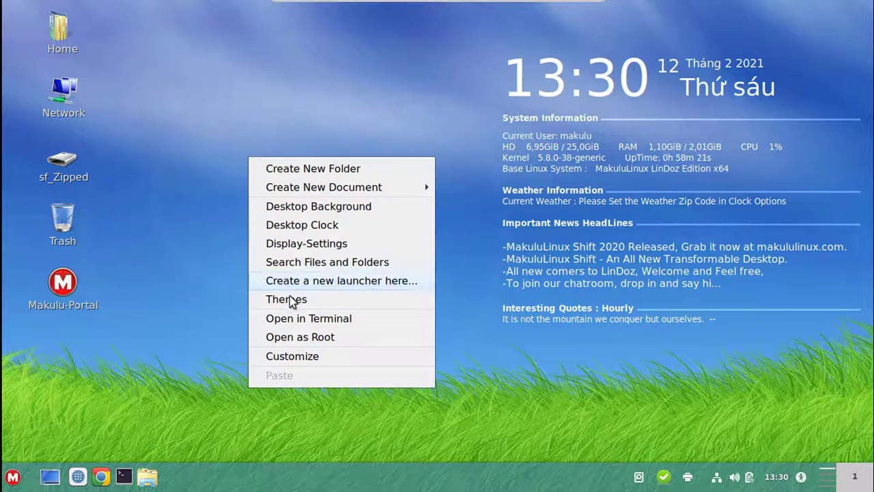
click(280, 226)
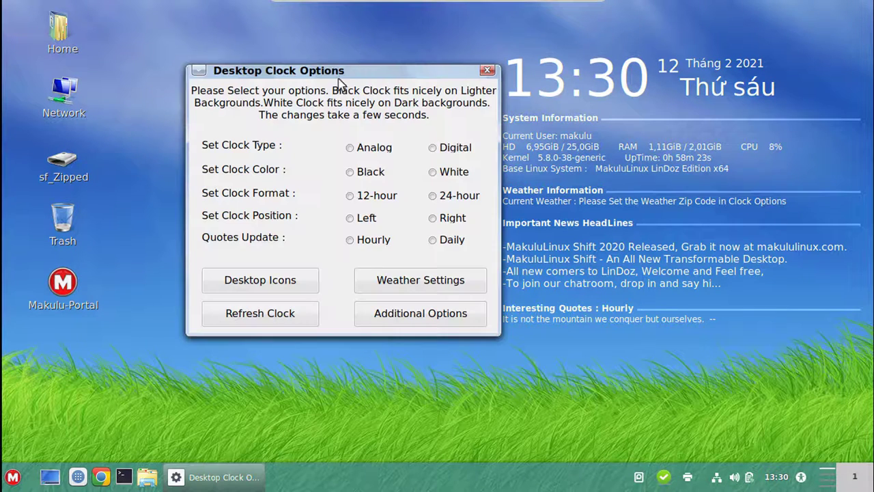
drag(338, 80, 271, 63)
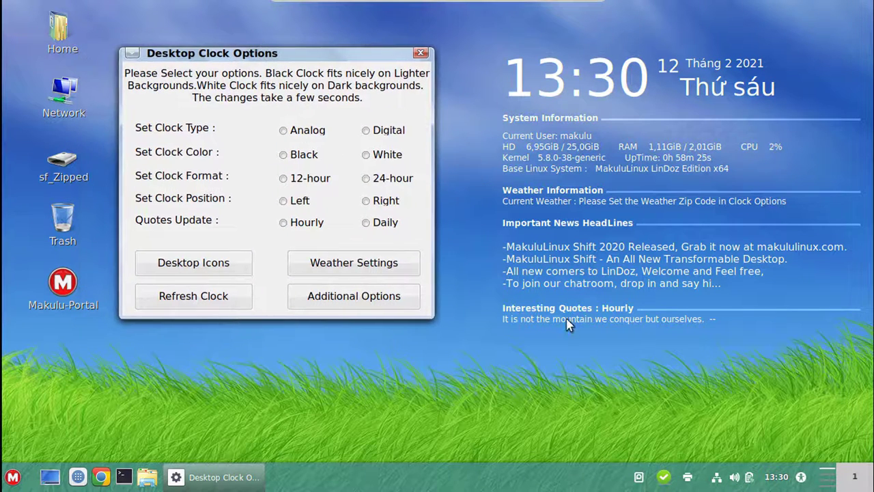
Step: Mark out the clock area with freehand selections on the desktop and refresh the clock once more
click(215, 304)
drag(471, 340, 771, 321)
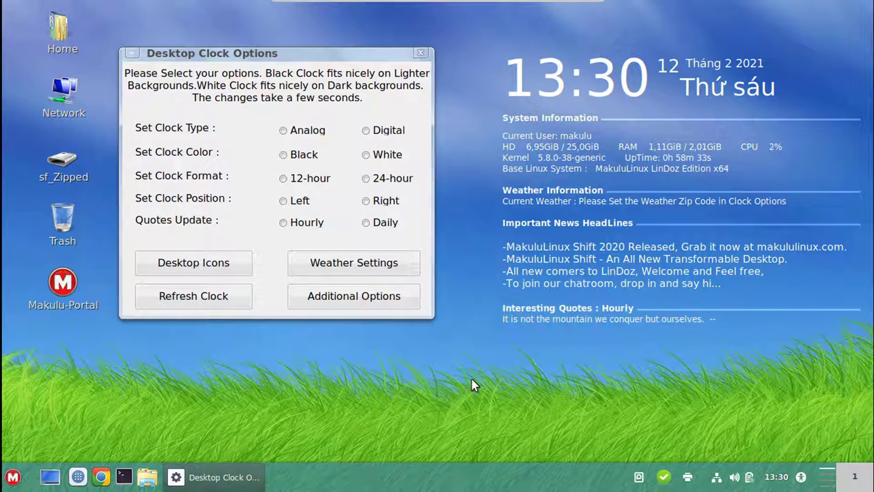
drag(472, 374, 873, 50)
drag(488, 367, 873, 39)
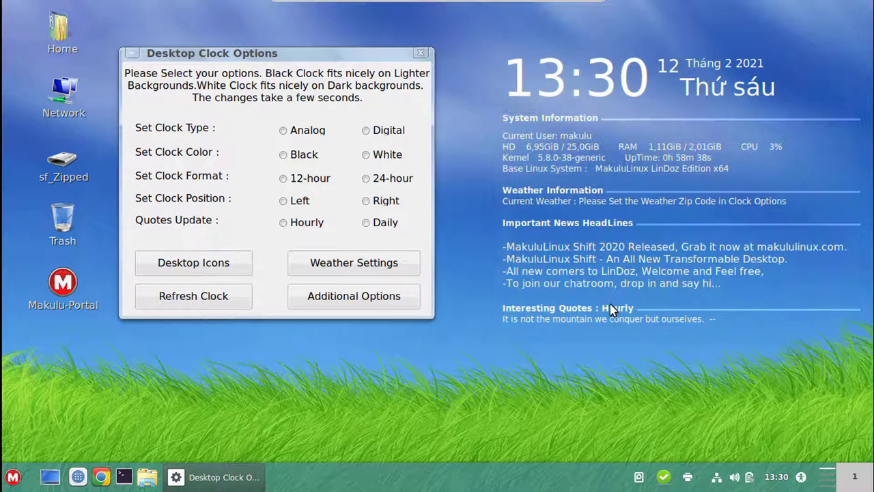
click(223, 298)
Step: Open the desktop clock options again and place the window beside the clock
right_click(261, 156)
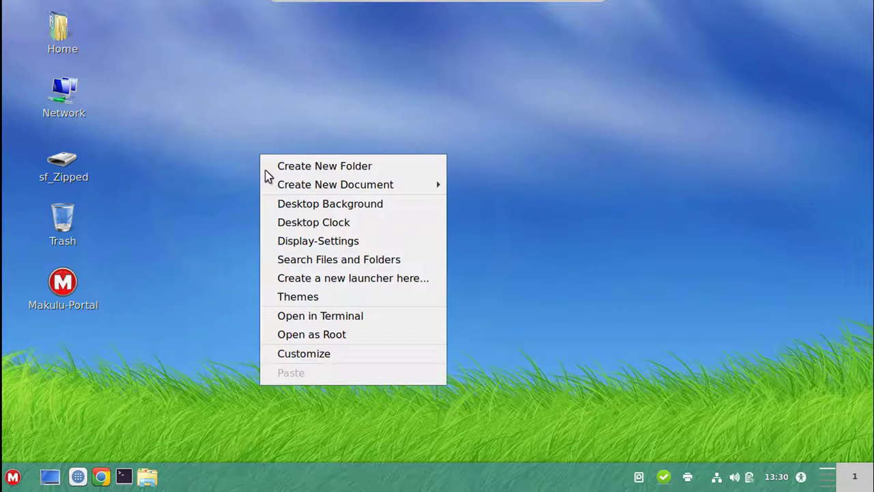
click(302, 223)
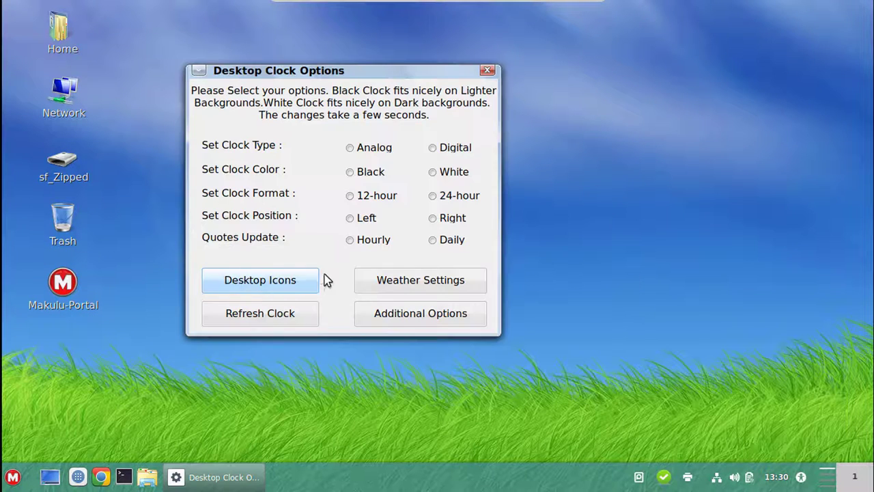
drag(280, 70, 186, 51)
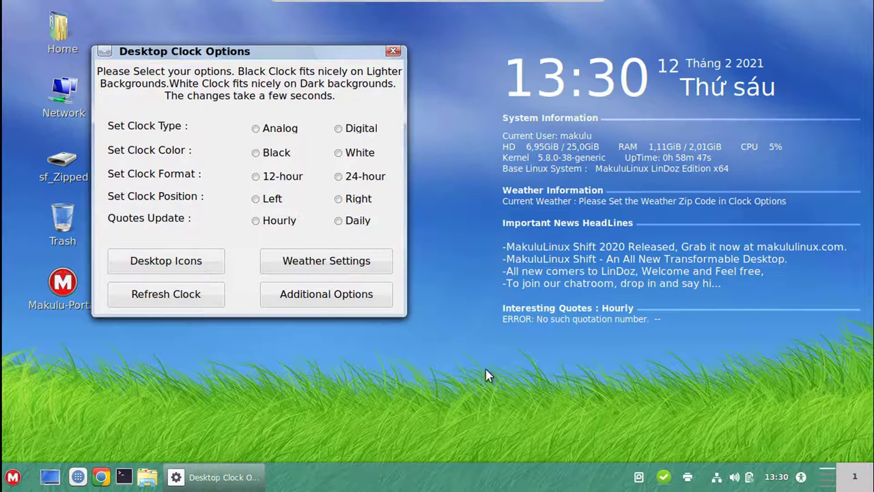
Step: Look over the desktop clock's additional options and its main options, closing each of the windows
click(341, 294)
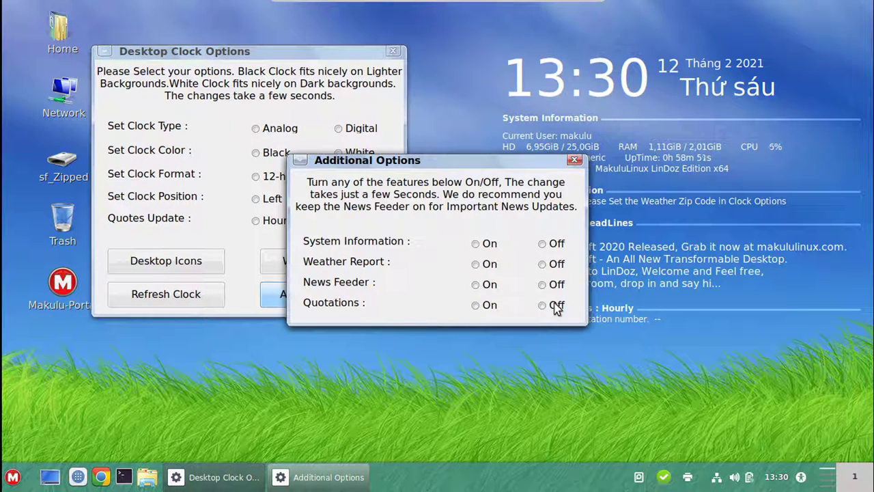
click(575, 159)
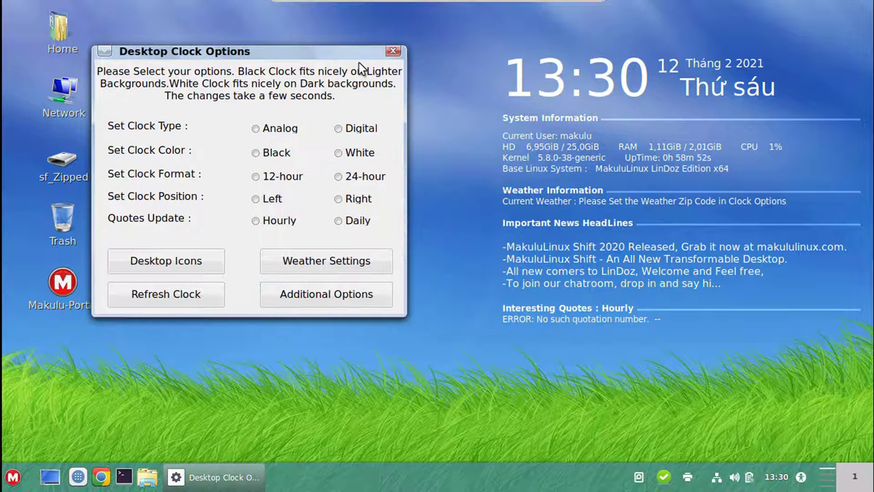
click(392, 51)
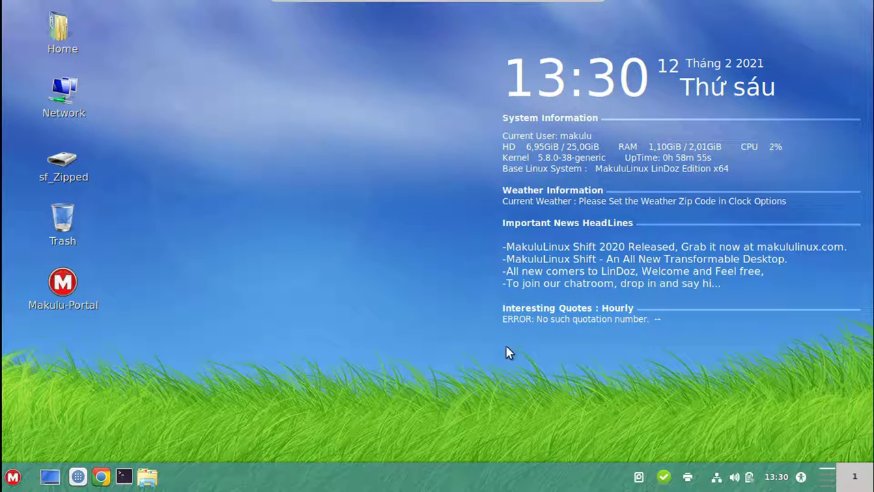
right_click(203, 114)
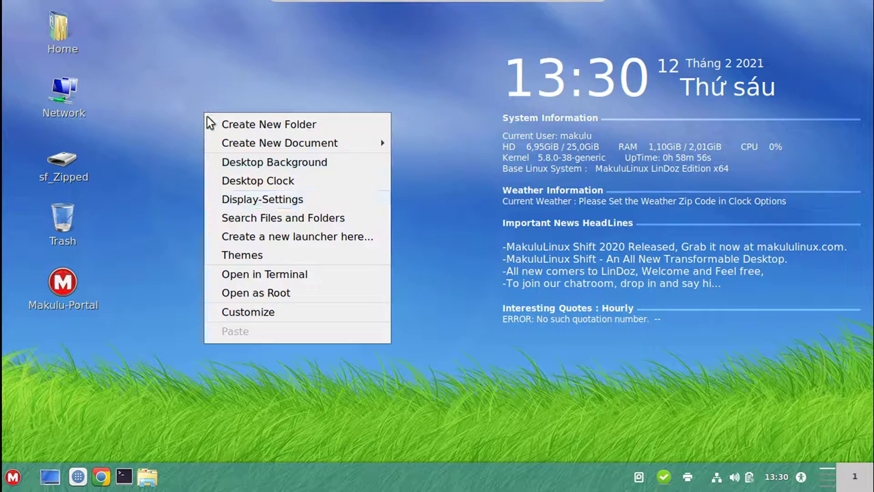
click(229, 181)
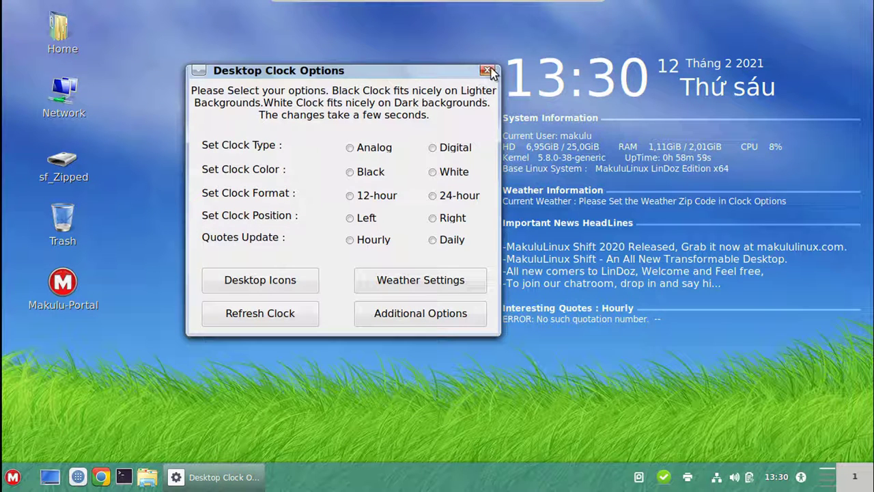
click(488, 71)
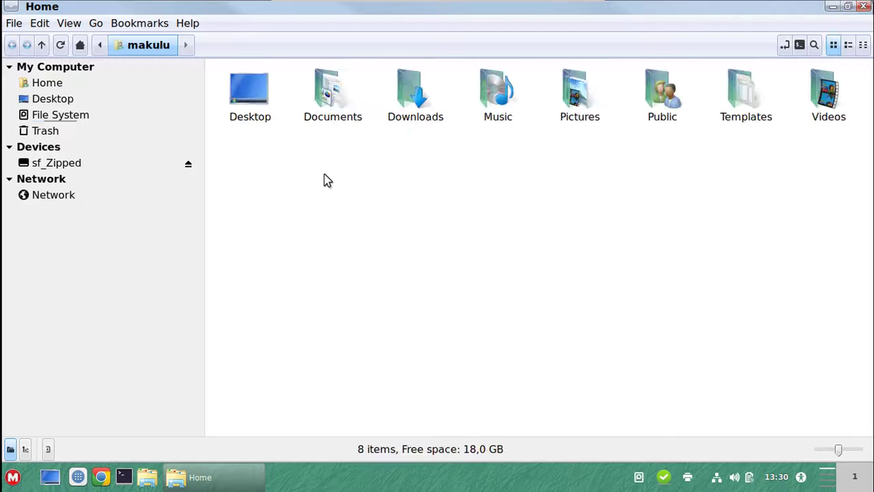
Step: View the File System location in the file manager and close its window
click(75, 114)
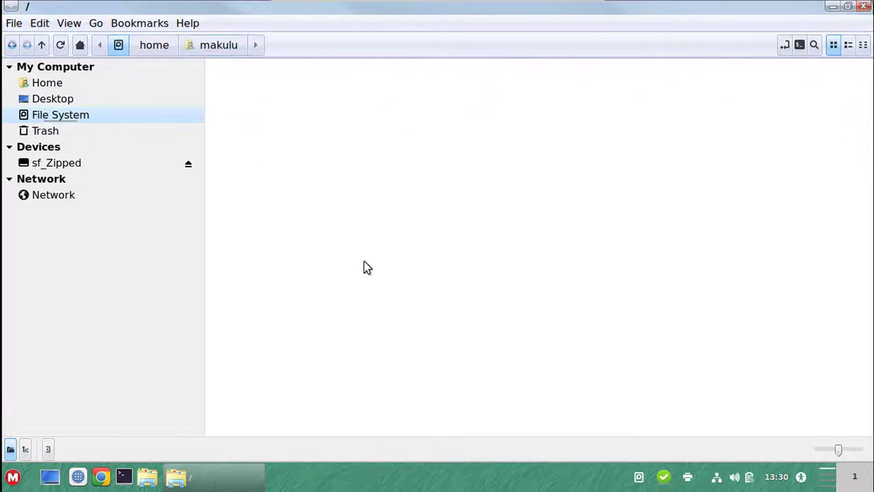
click(865, 7)
Step: Look through the launcher's Graphics, Accessories and Favorite Apps categories and close the launcher
click(13, 477)
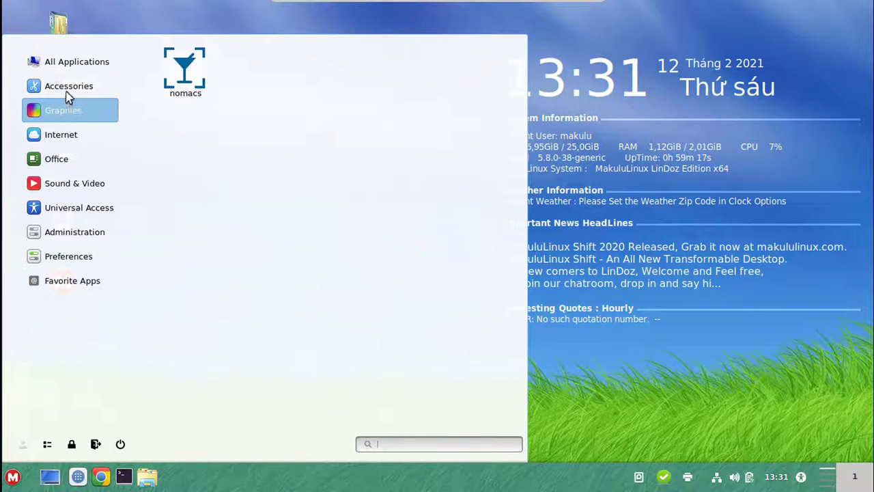
mouse_move(71, 71)
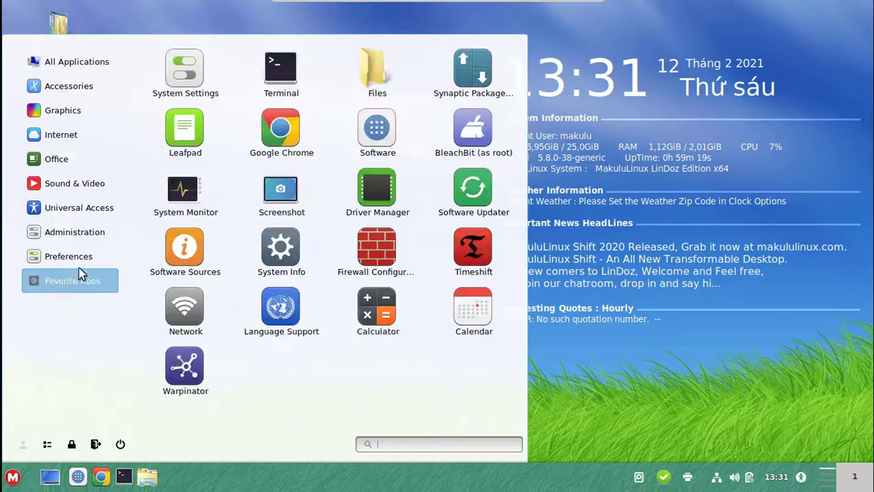
click(698, 267)
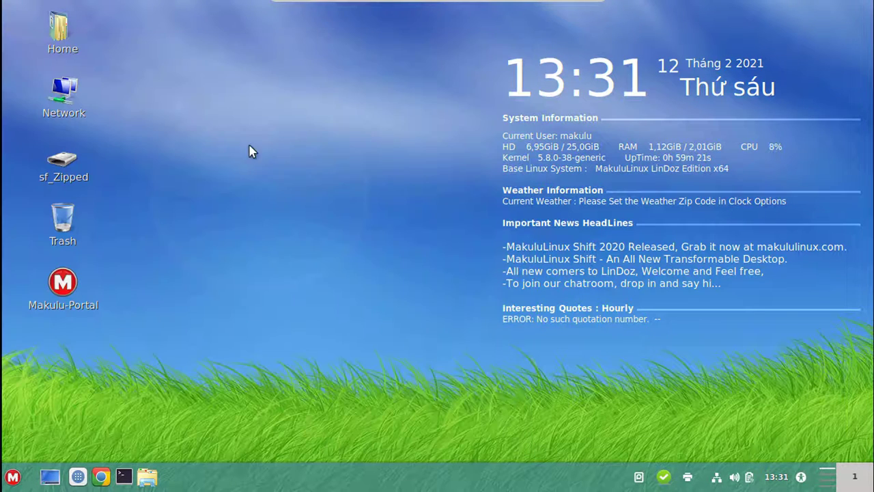
right_click(244, 100)
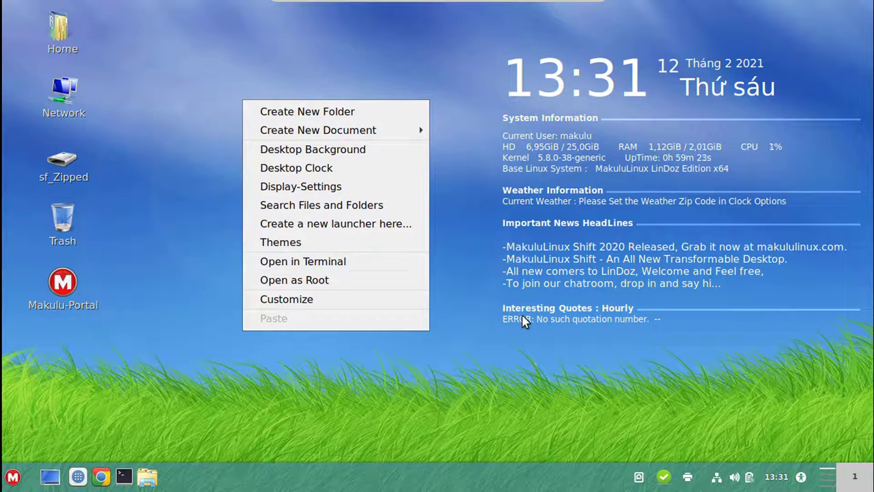
click(340, 281)
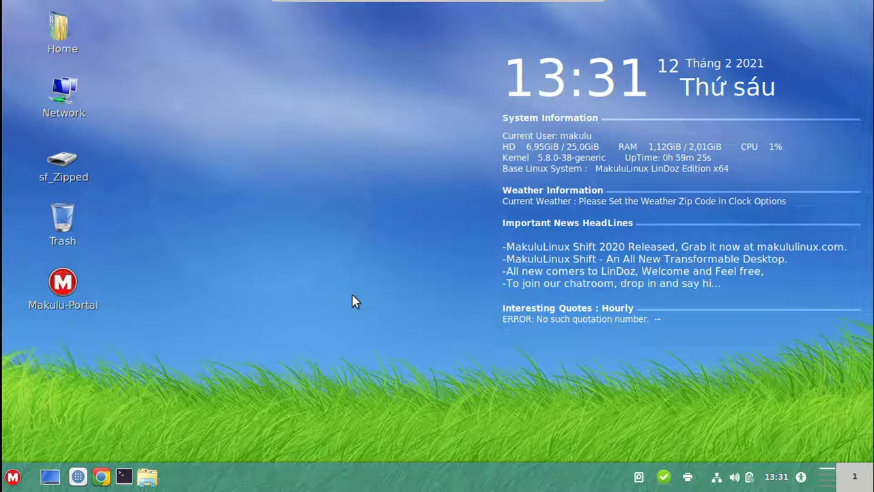
click(531, 308)
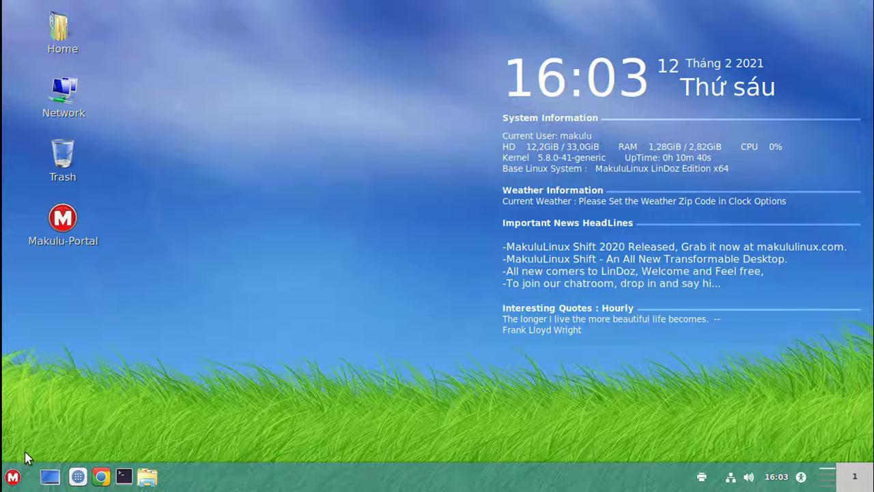
Step: Examine the applications in the launcher's categories, including Accessories, Internet, Office, Administration, Preferences and Games
click(13, 477)
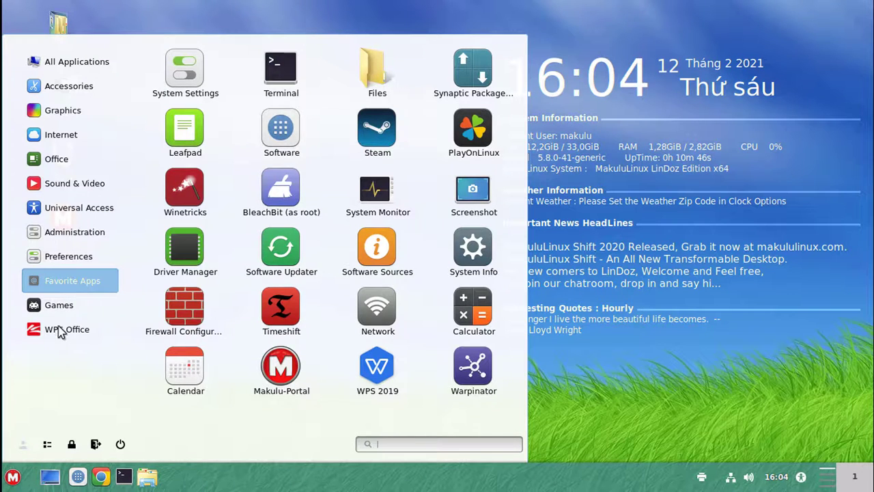
mouse_move(58, 91)
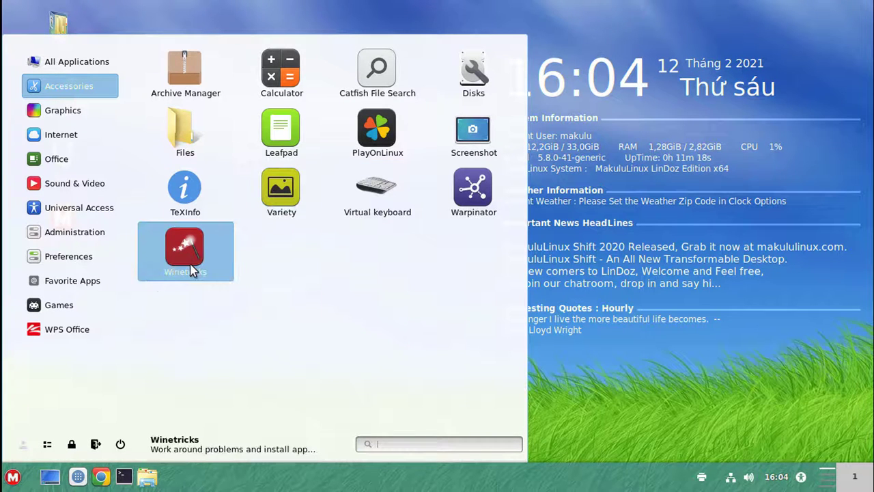
mouse_move(77, 111)
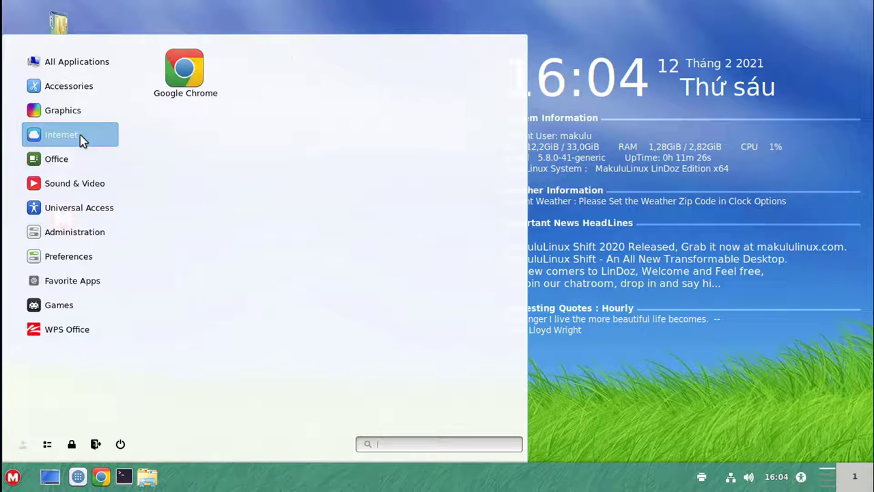
mouse_move(77, 168)
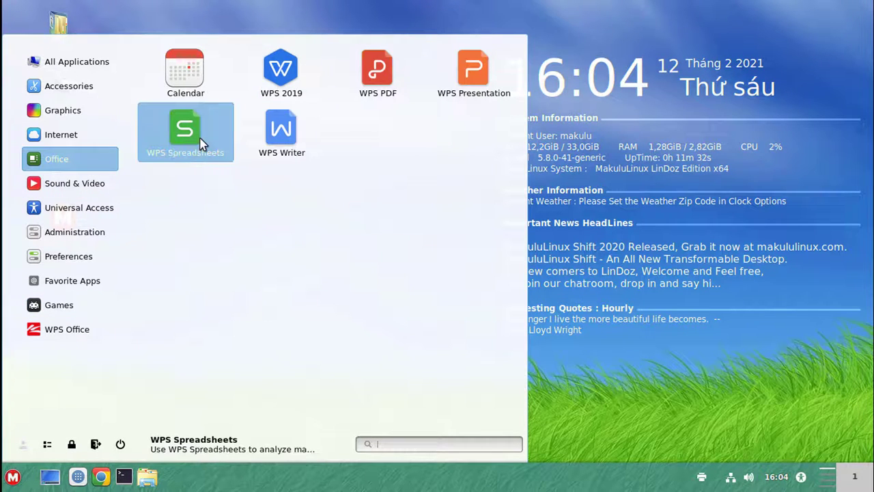
mouse_move(95, 190)
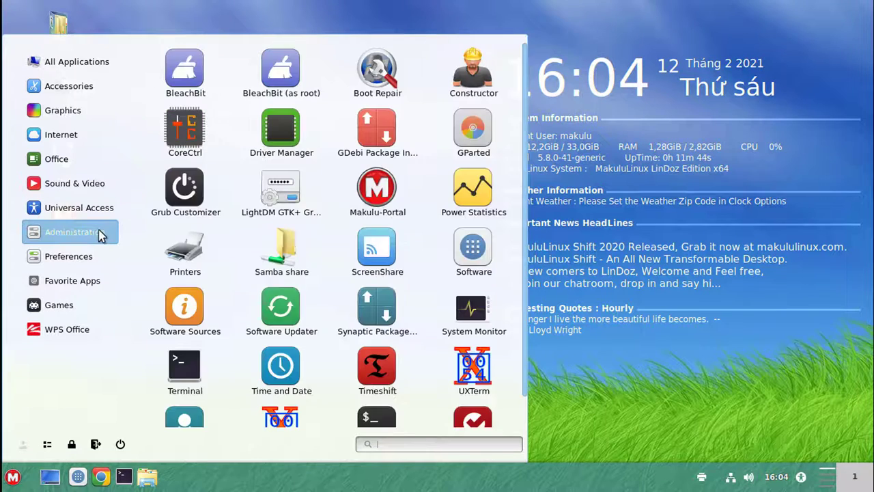
mouse_move(81, 281)
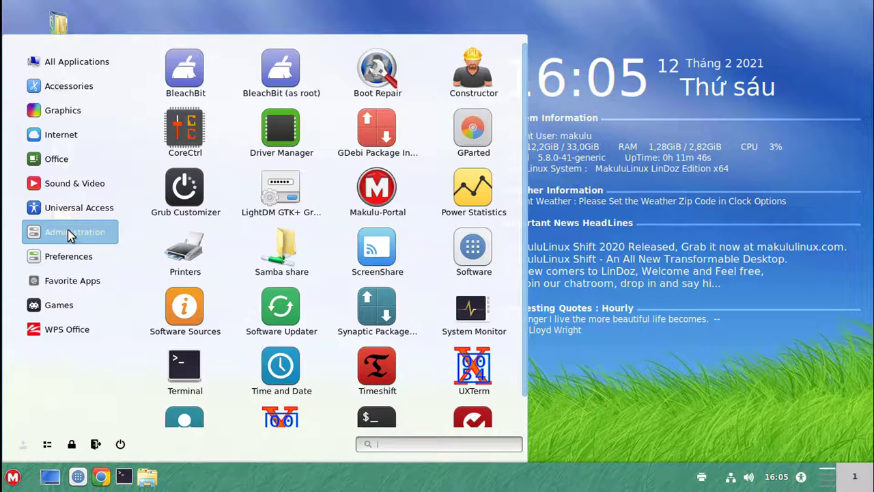
mouse_move(68, 236)
mouse_move(68, 95)
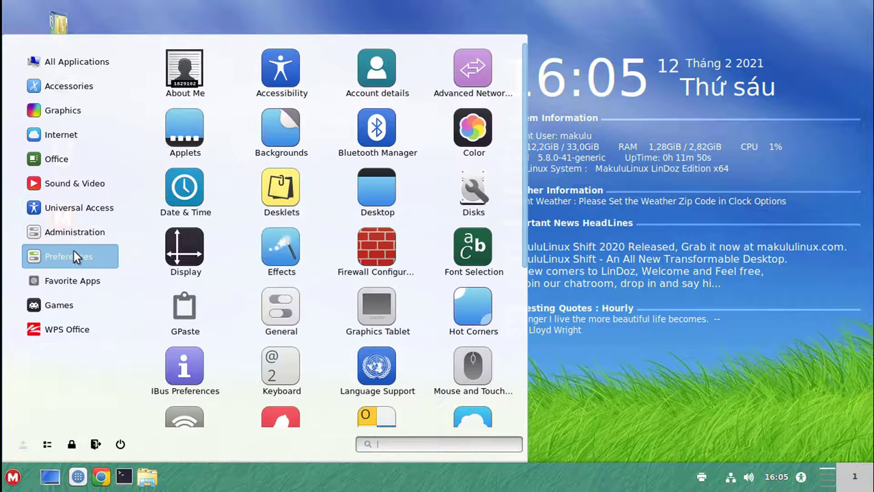
mouse_move(117, 284)
mouse_move(94, 302)
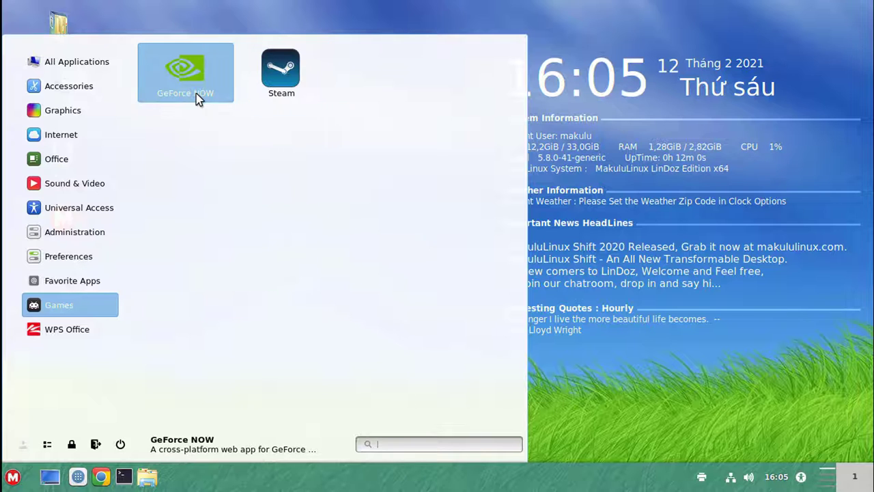
Step: Launch WPS 2019 from the Office category and create a new blank Writer document
click(60, 159)
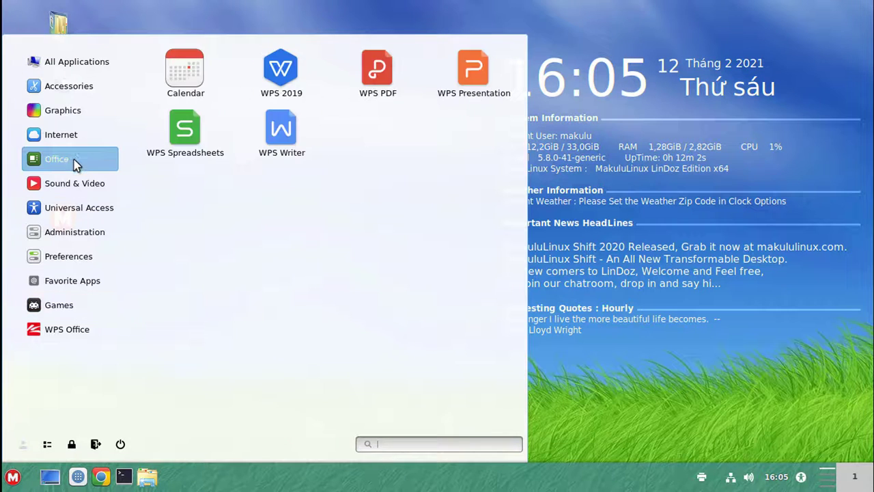
click(294, 81)
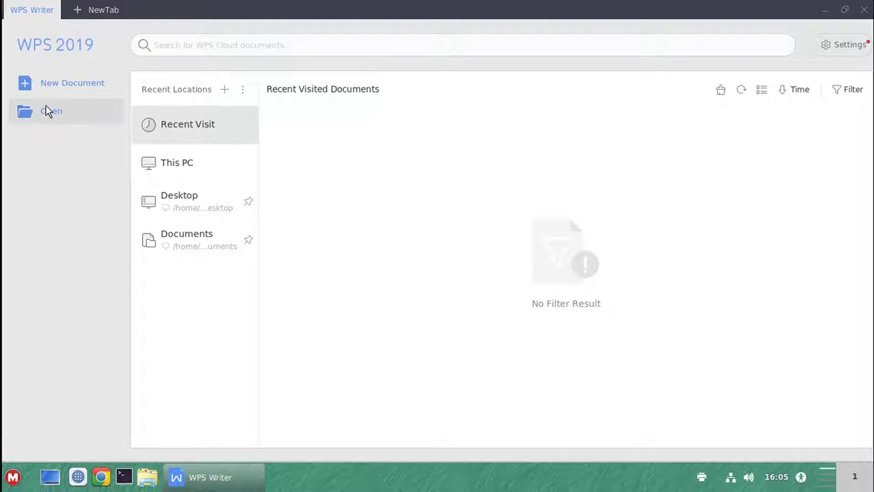
click(64, 89)
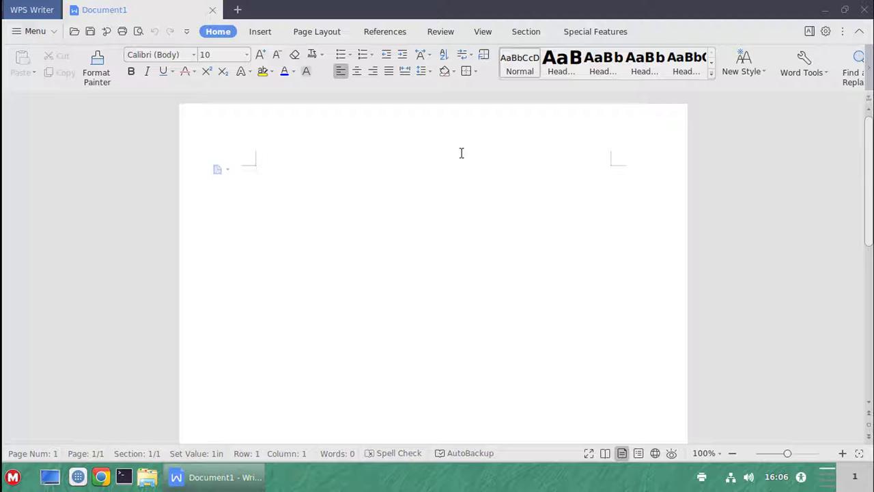
Step: Look at the WPS Writer start page, return to Document1, and close WPS
click(34, 31)
click(46, 36)
click(19, 10)
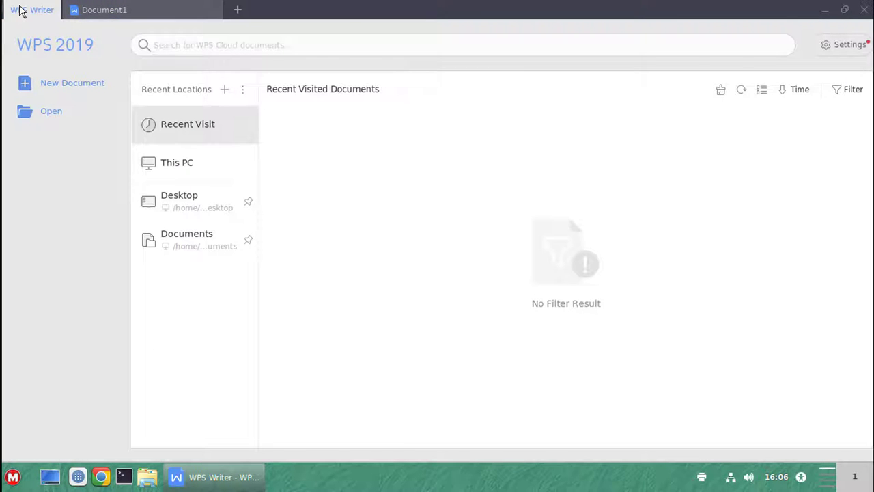
click(116, 8)
click(865, 8)
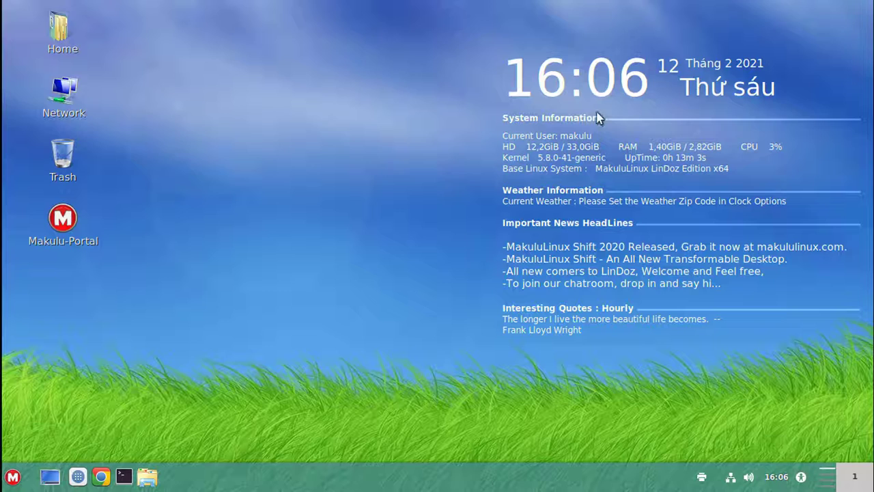
Step: Launch GeForce NOW from the Games category and maximize its window
click(13, 478)
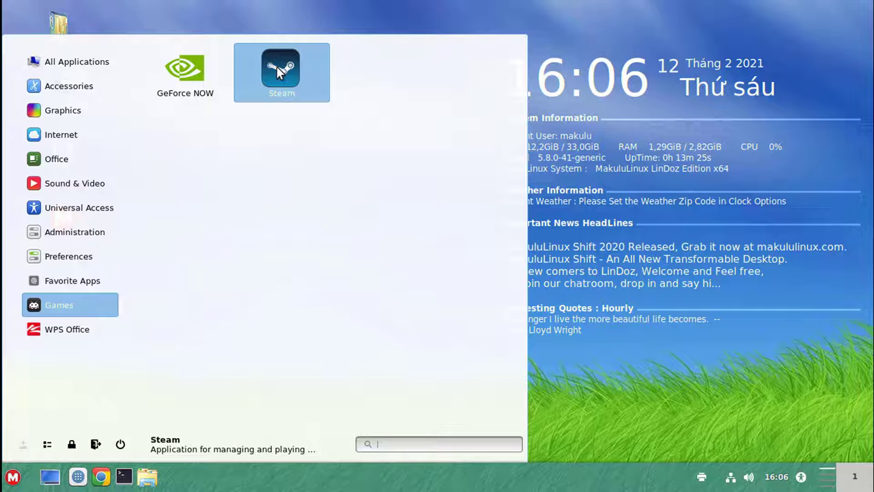
click(206, 83)
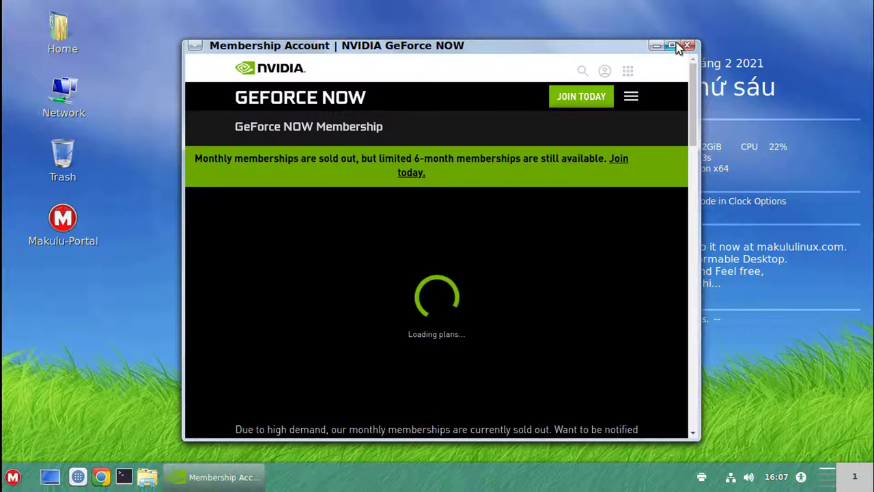
click(673, 45)
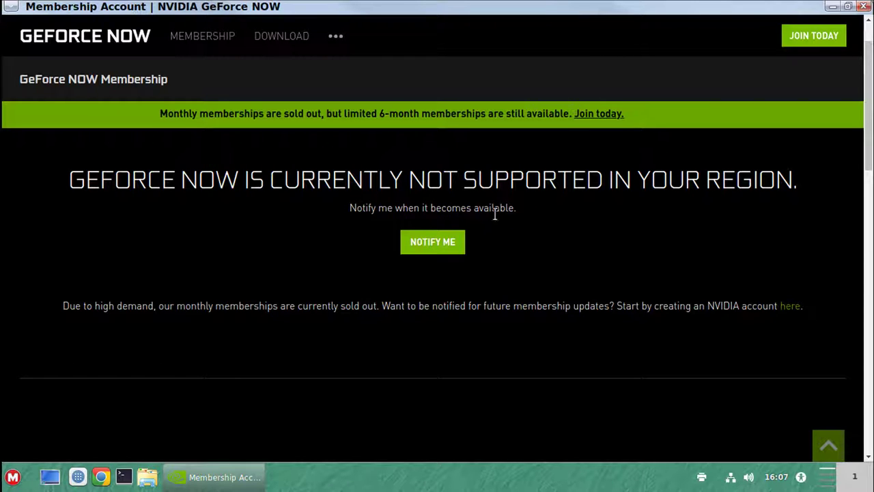
Step: Highlight the regional support notice on the GeForce NOW membership page several times and clear the selection
drag(68, 177, 537, 243)
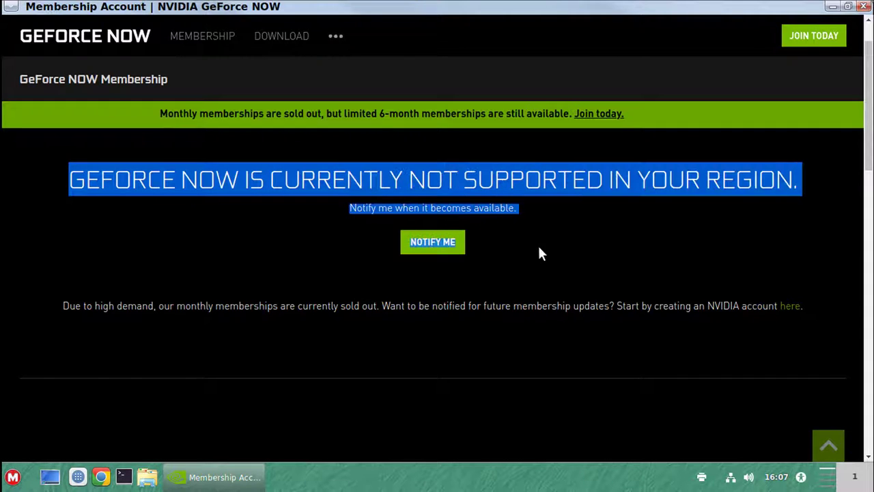
click(541, 248)
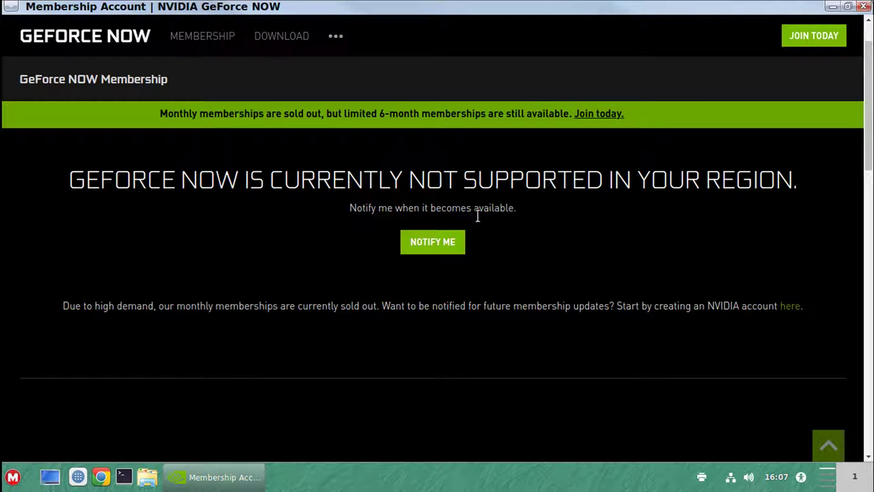
drag(517, 206, 58, 167)
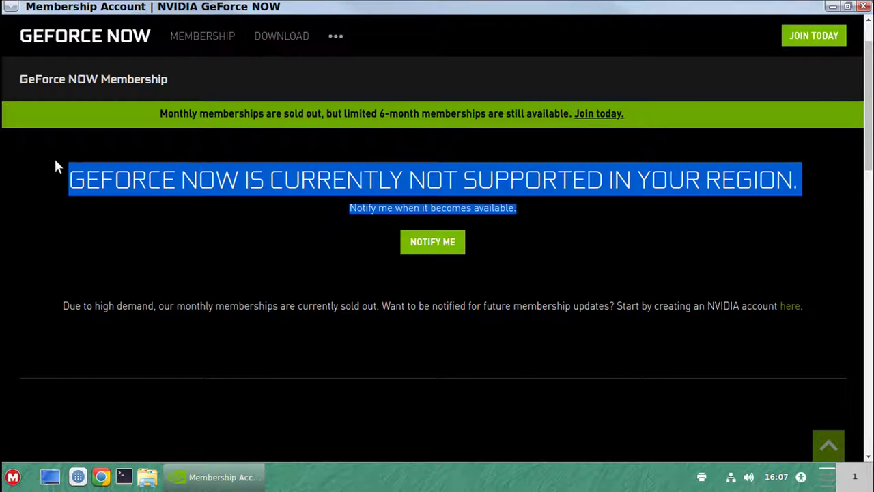
click(538, 290)
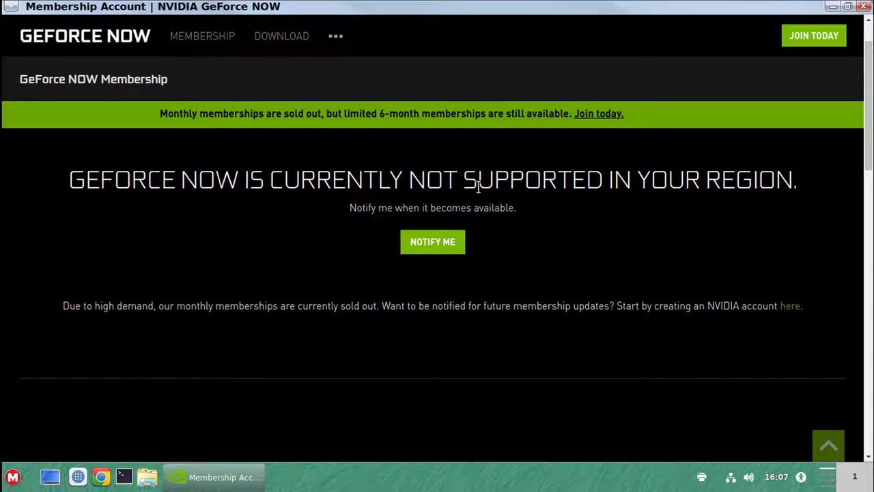
drag(519, 205, 109, 153)
drag(517, 208, 106, 157)
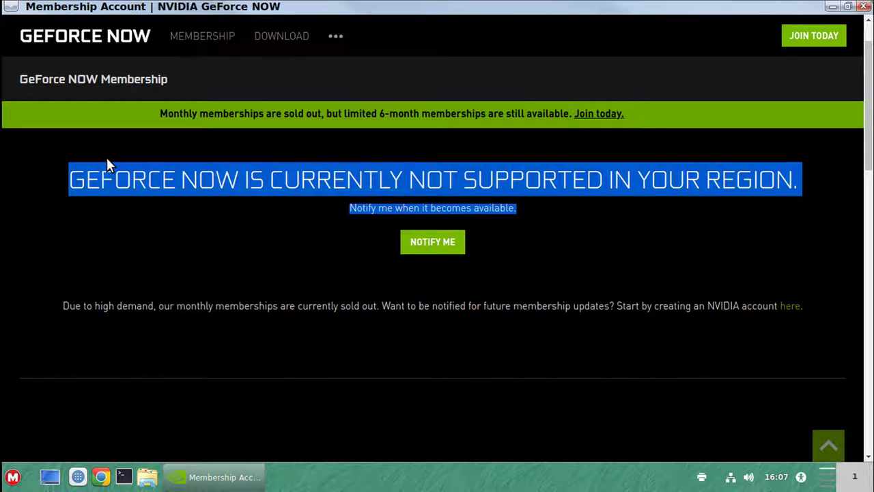
click(256, 186)
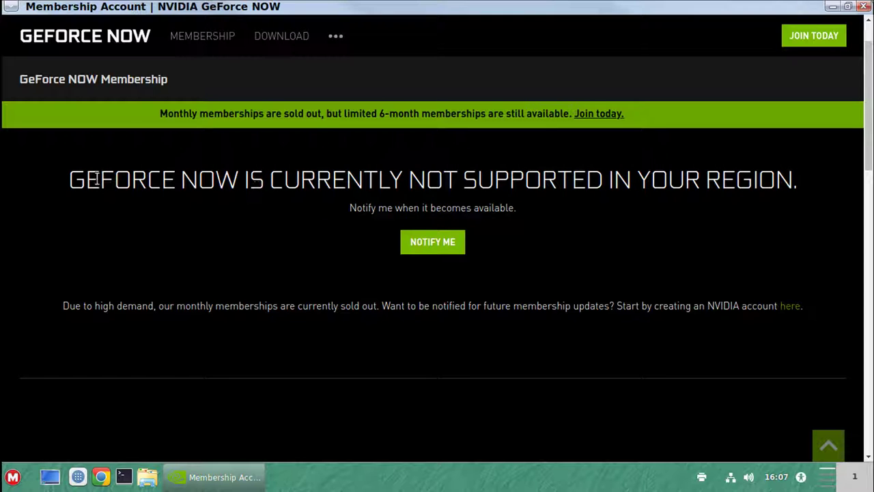
Step: Highlight the regional support notice and its notification line, clear the selection, and try the GeForce NOW window at its smaller size
drag(70, 178, 509, 217)
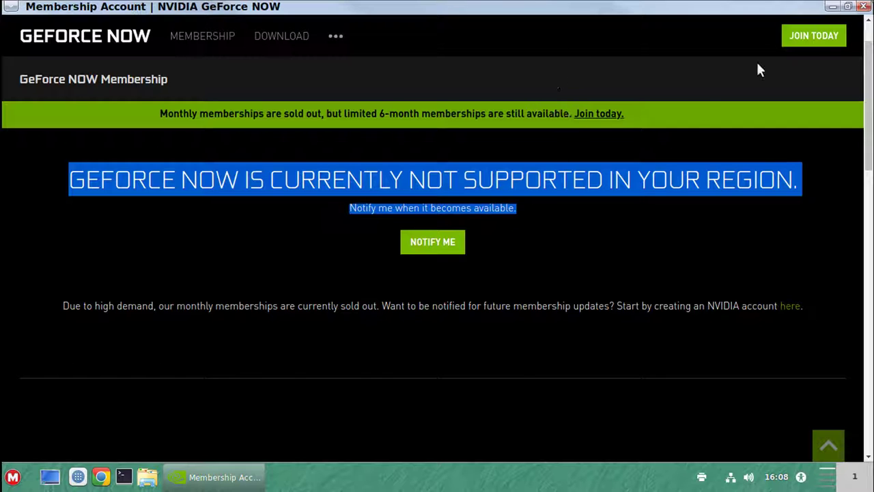
click(582, 250)
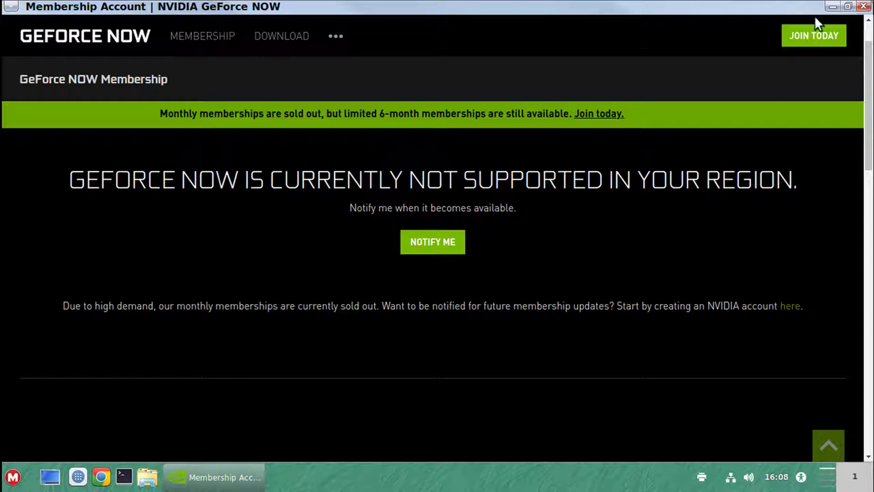
click(847, 6)
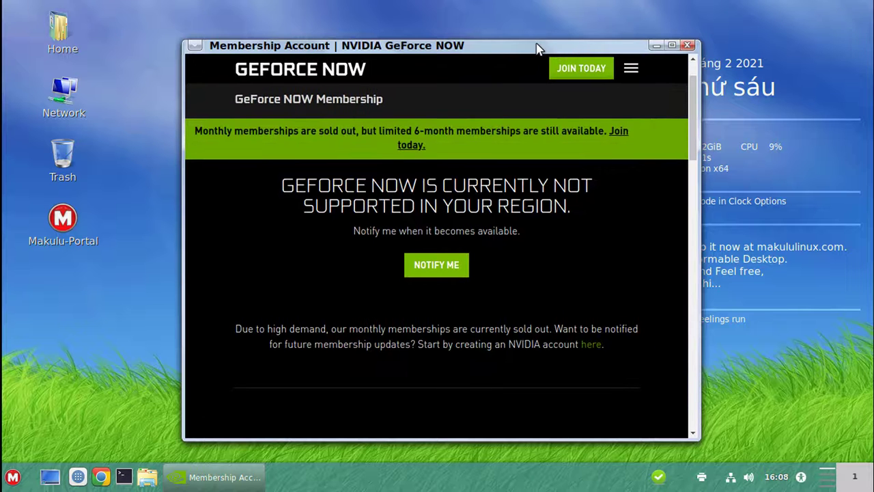
drag(539, 47, 531, 27)
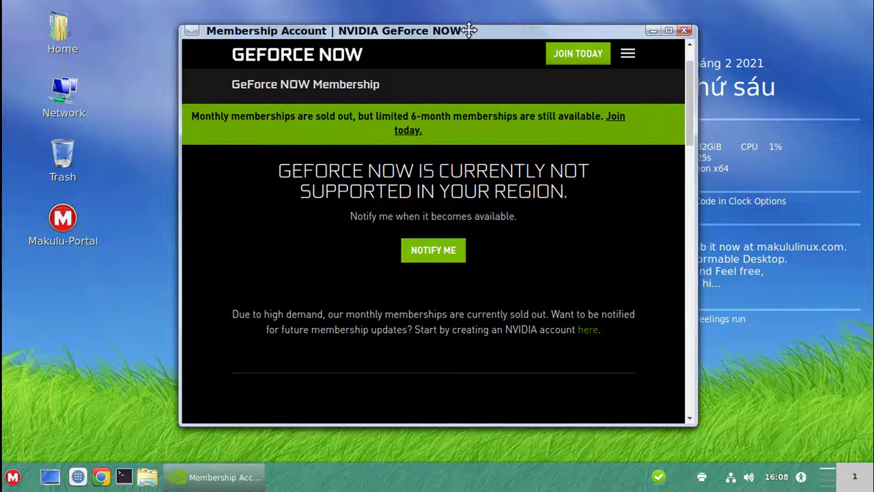
drag(470, 30, 481, 33)
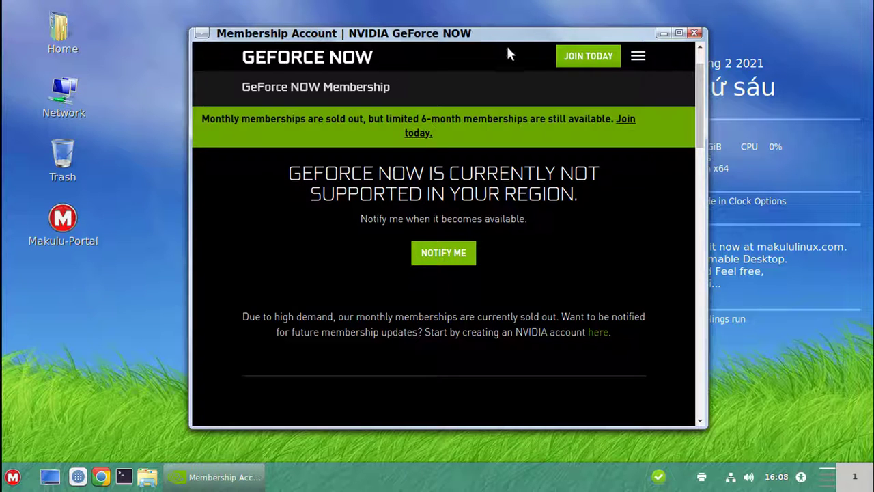
click(679, 35)
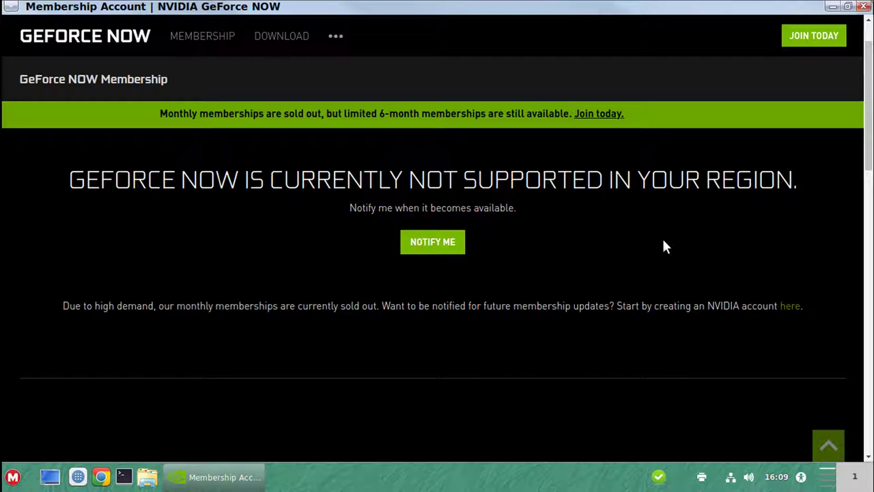
Step: Restore the maximized GeForce NOW window to its smaller size, reposition it on the desktop, and close it
click(847, 7)
drag(419, 32, 390, 20)
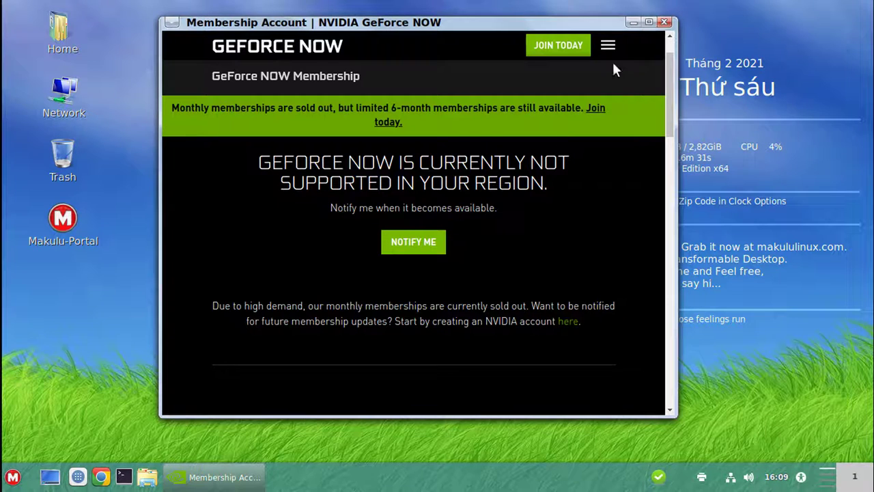
click(667, 25)
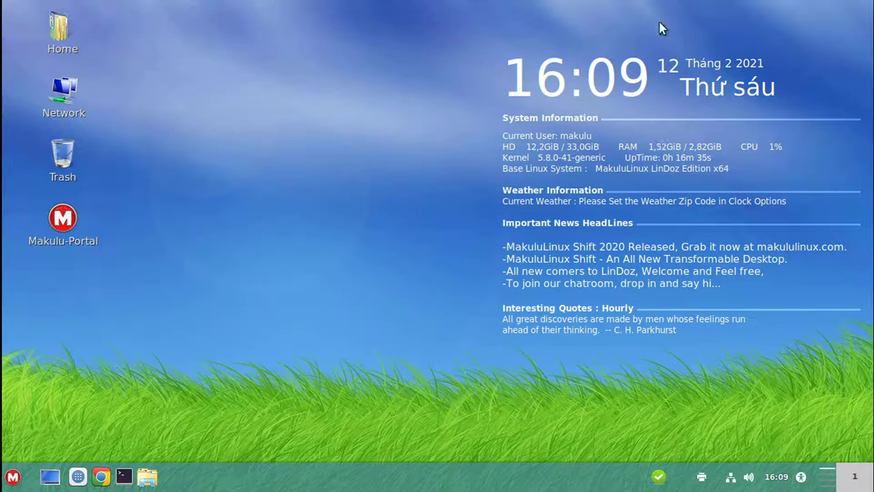
Step: Look through the application launcher's categories, including Games, Preferences and Accessories, and close the launcher
click(21, 480)
click(81, 306)
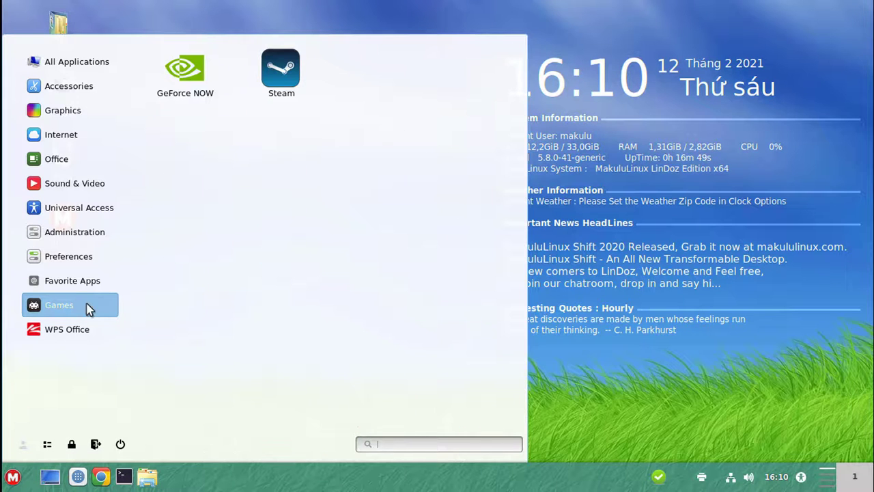
mouse_move(81, 237)
mouse_move(68, 303)
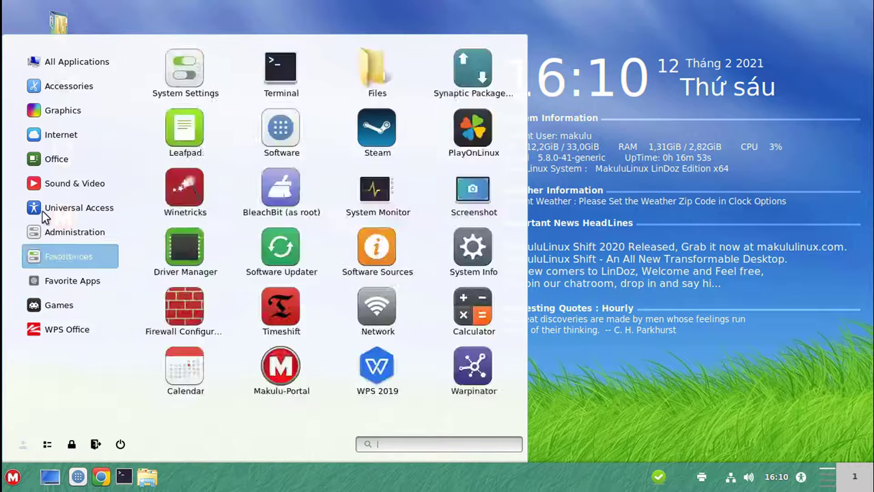
mouse_move(54, 89)
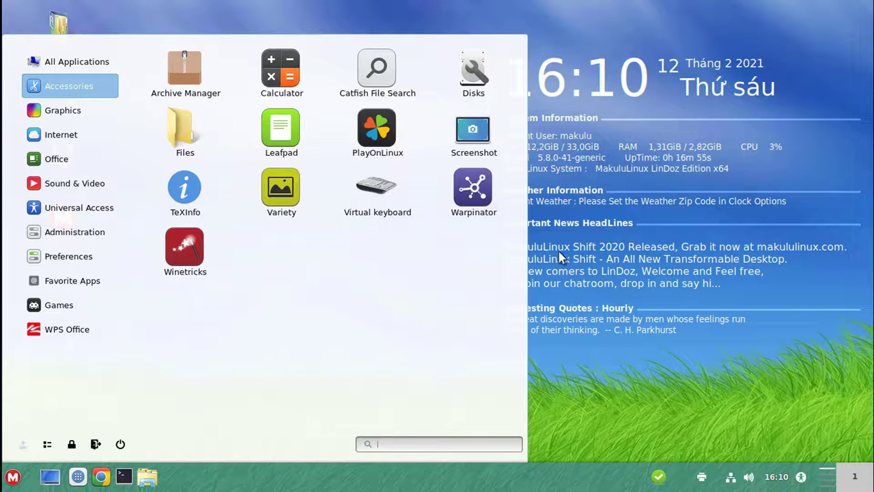
click(593, 263)
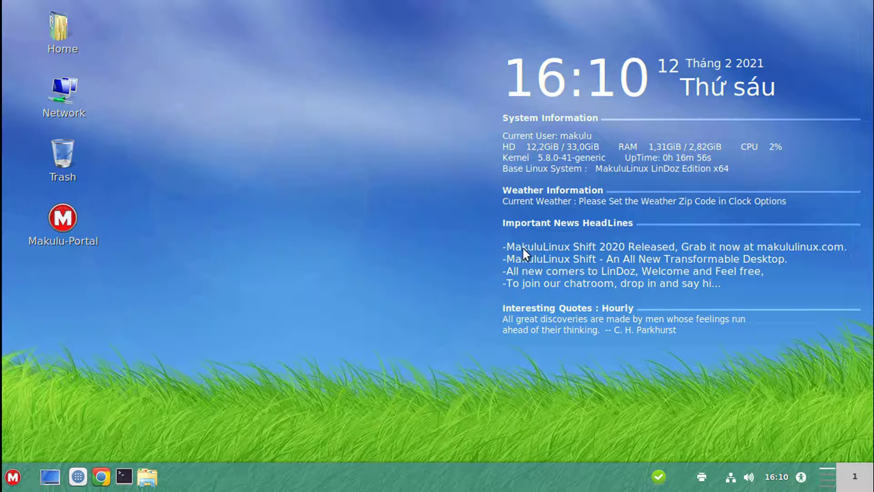
Step: Run WinSCP-5.17.10-Setup.exe from the Downloads folder and close the file manager window
click(146, 476)
double_click(416, 102)
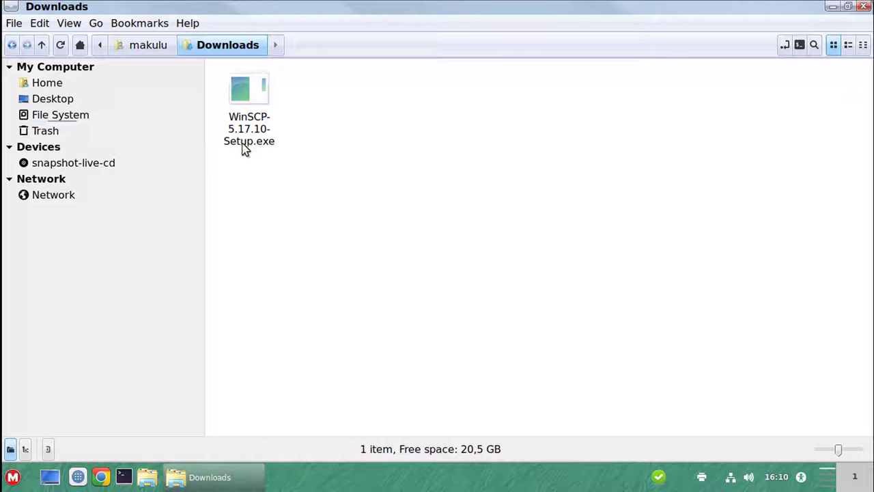
click(246, 149)
double_click(246, 150)
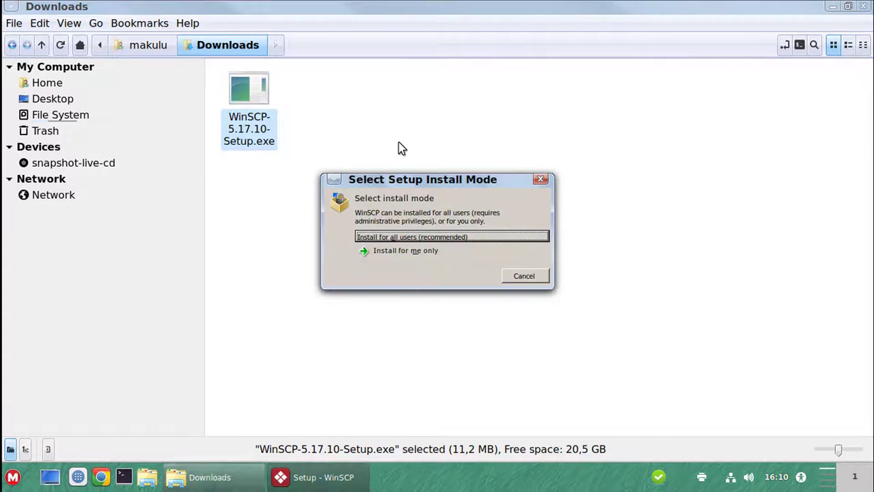
click(862, 7)
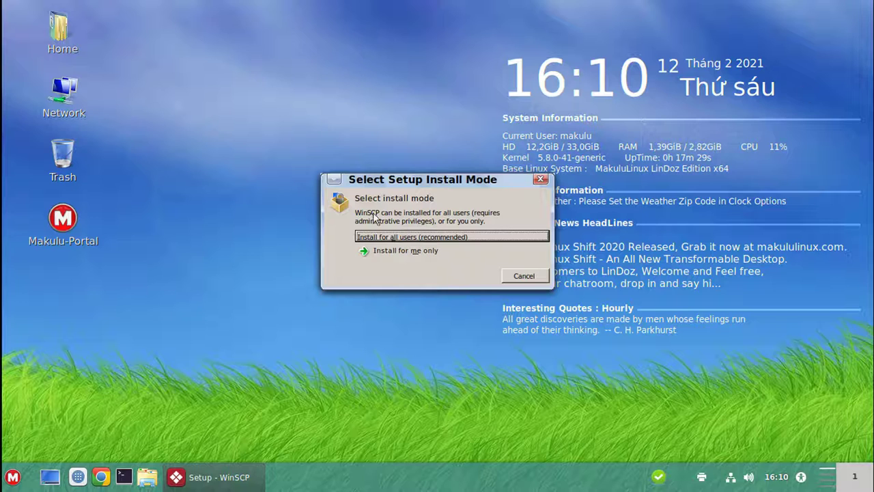
Step: Install WinSCP for all users, accepting the license agreement and using the typical installation
click(424, 237)
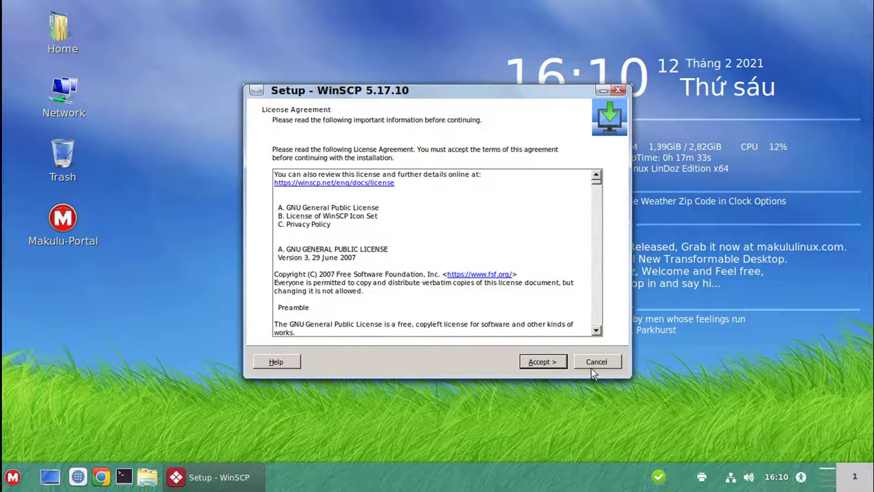
click(541, 361)
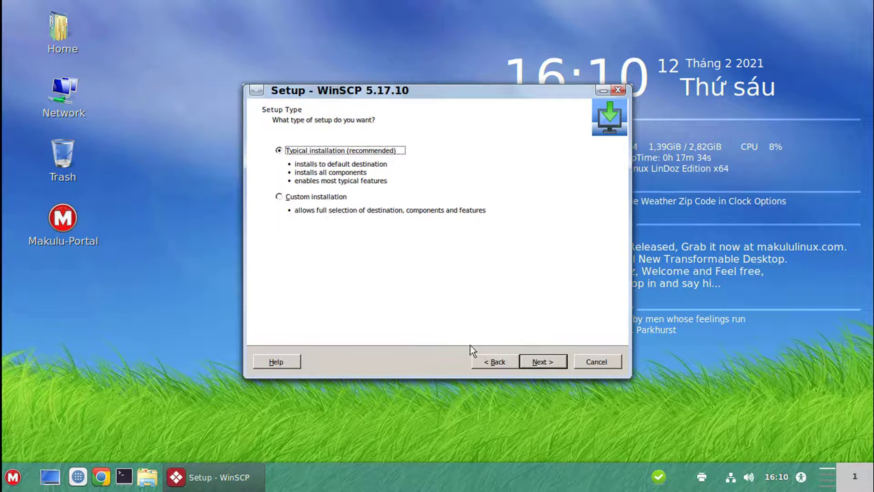
click(540, 364)
click(540, 363)
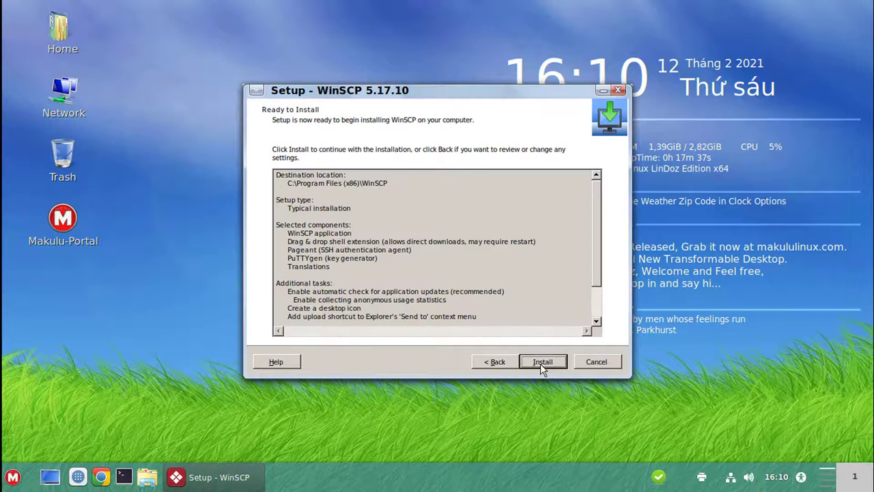
click(541, 363)
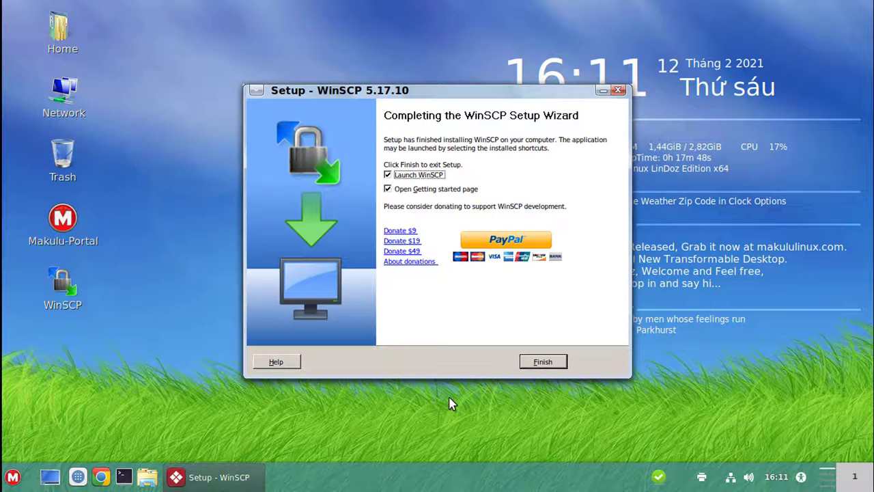
Step: Finish the WinSCP setup with Launch WinSCP and Open Getting started page turned off
click(407, 177)
click(401, 190)
click(545, 362)
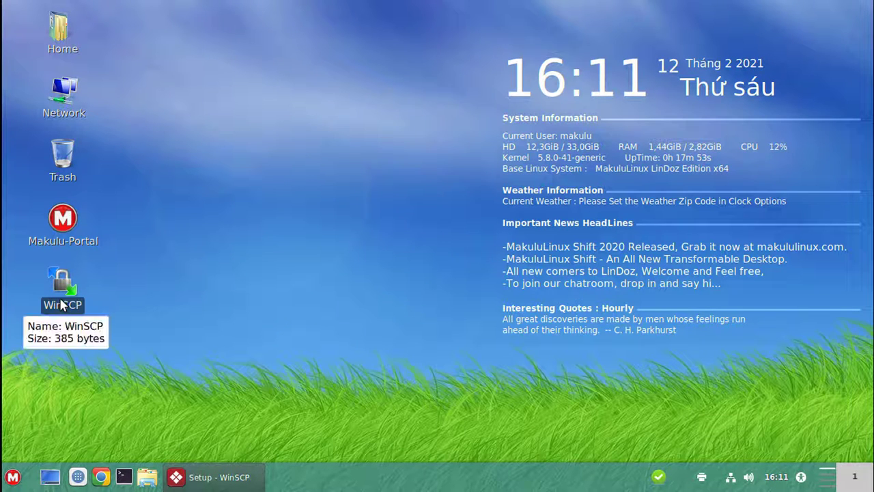
Step: Look at the Wine category in the application launcher for WinSCP and close the launcher
click(17, 473)
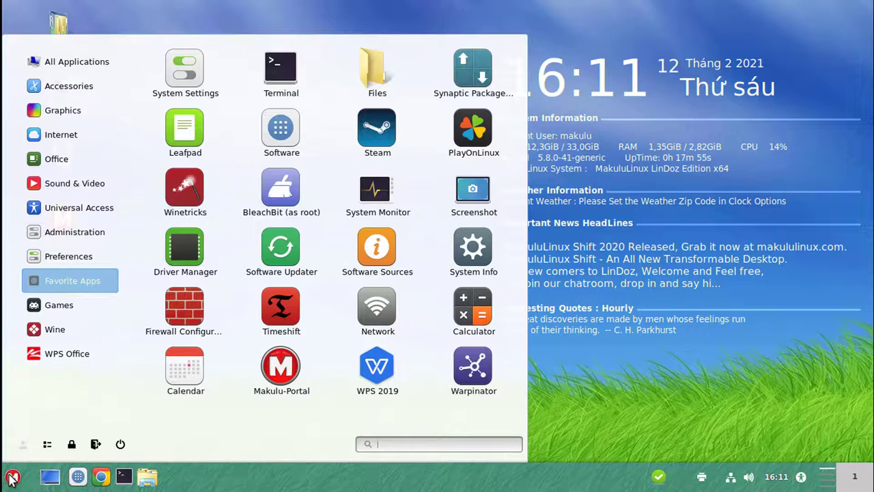
mouse_move(59, 330)
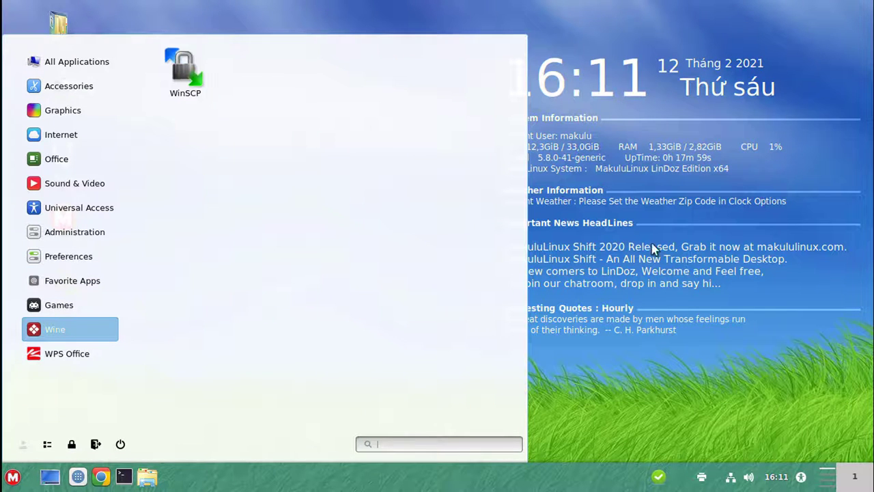
click(706, 285)
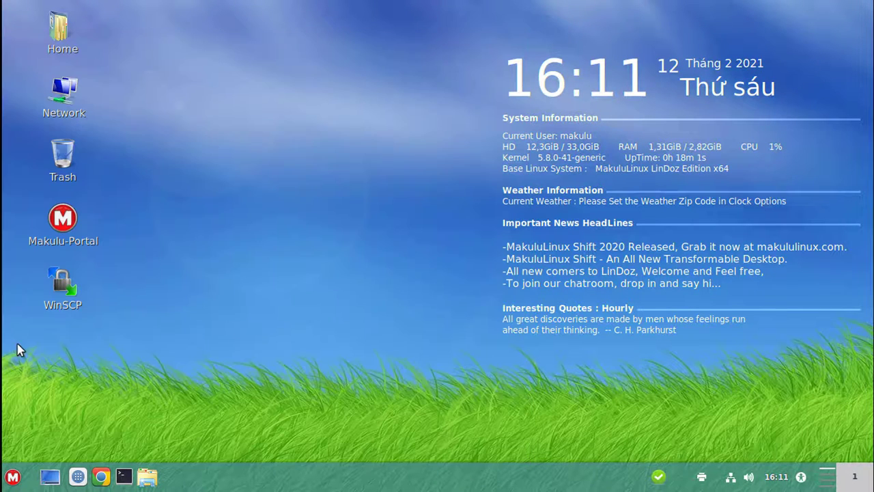
Step: Launch WinSCP from its desktop shortcut, dismiss the Login dialog, move the main window, and close WinSCP
double_click(62, 287)
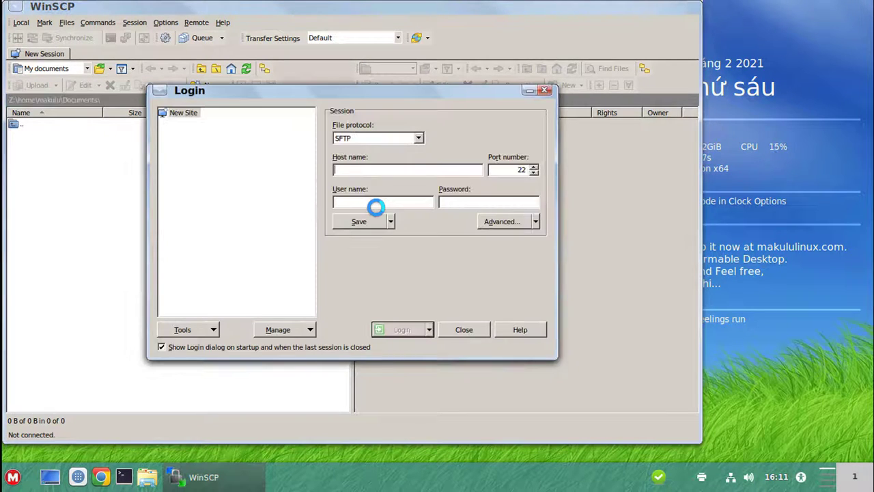
click(466, 329)
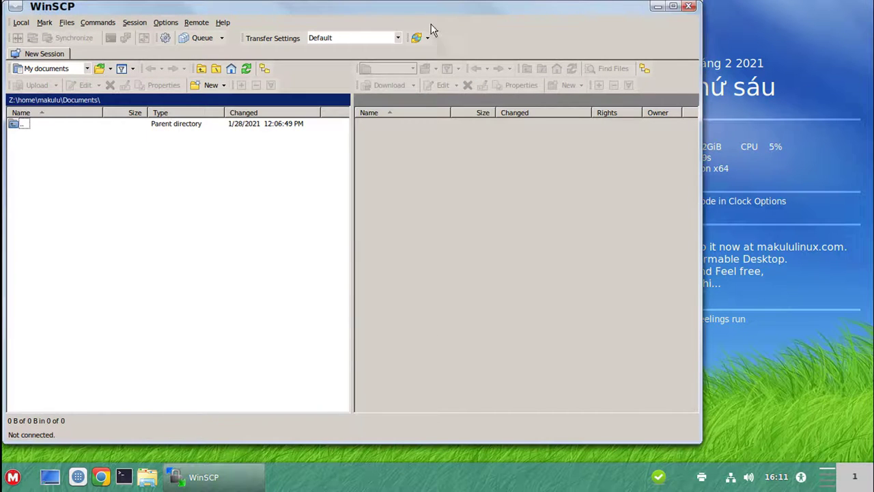
drag(538, 9, 635, 22)
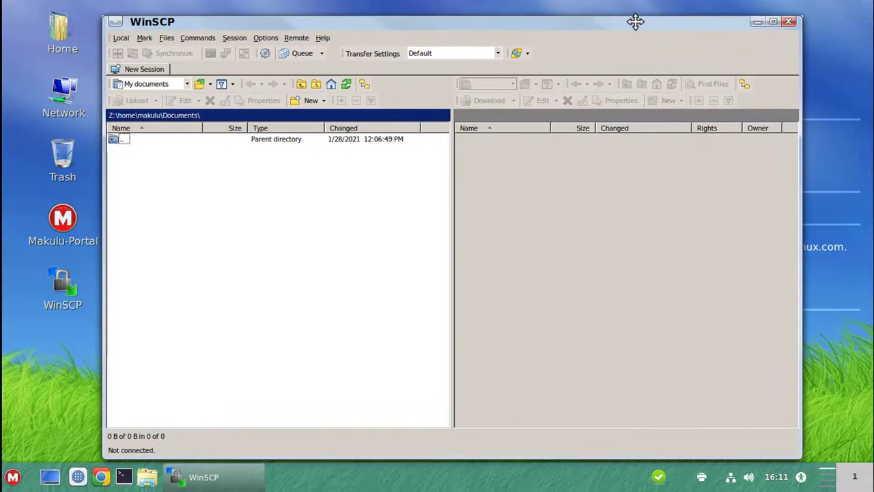
click(789, 23)
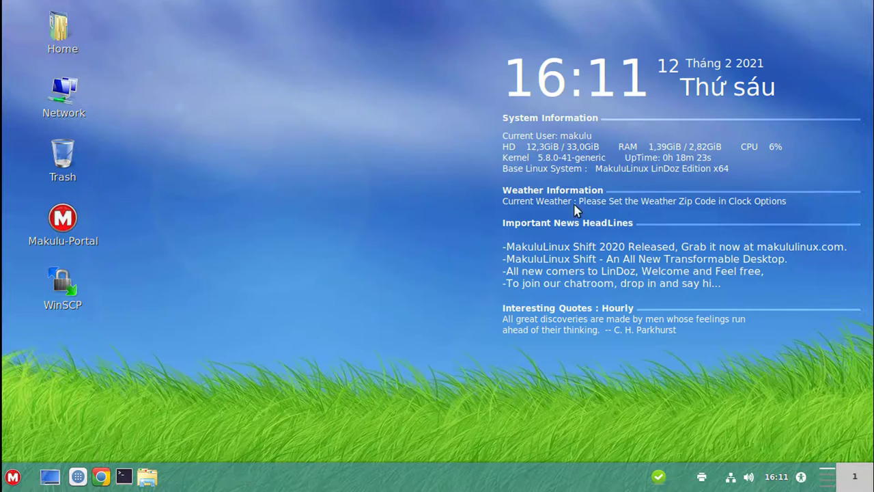
Step: Browse the application launcher's categories, including Accessories, Internet, Office, Sound & Video and Games, and close the launcher
click(11, 477)
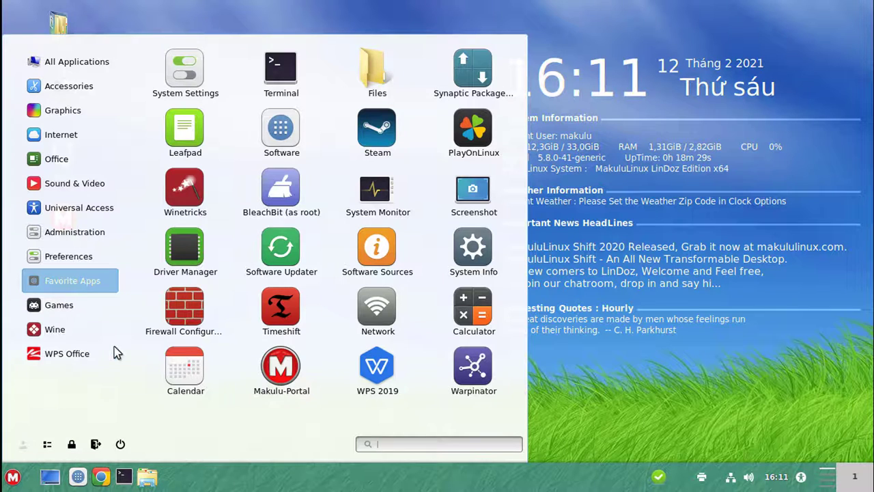
mouse_move(86, 341)
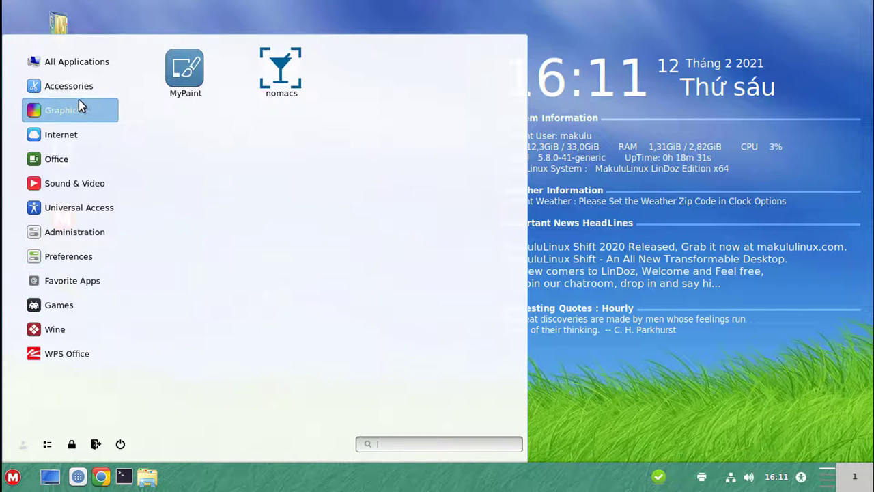
mouse_move(106, 87)
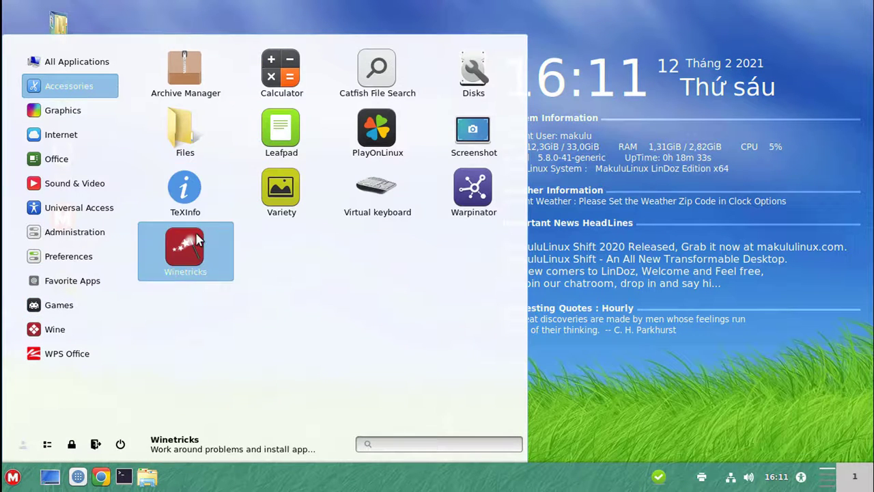
mouse_move(55, 310)
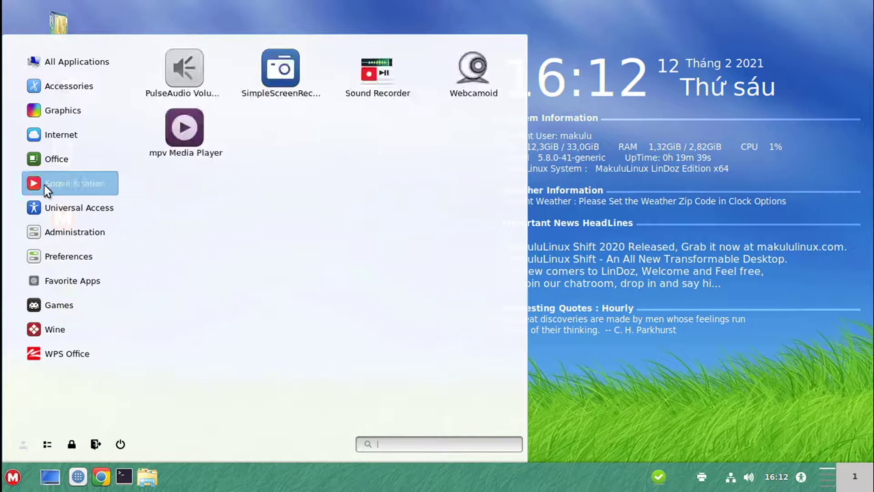
mouse_move(62, 96)
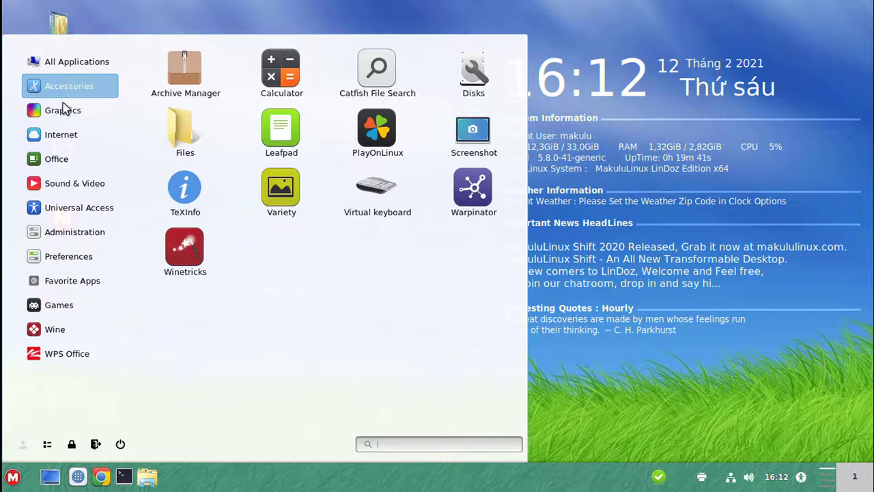
mouse_move(76, 309)
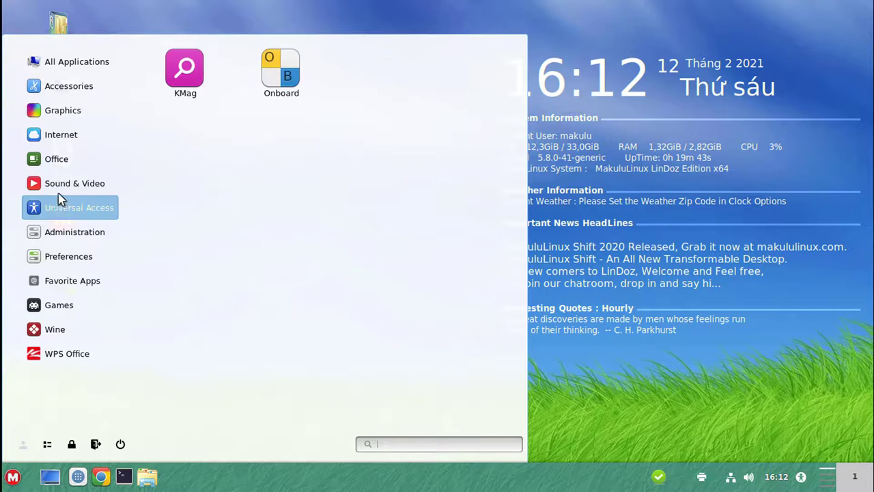
mouse_move(60, 137)
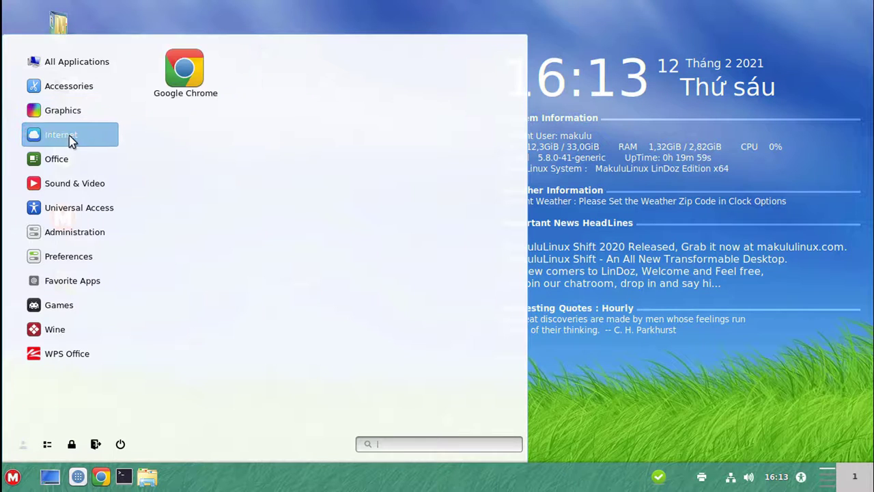
mouse_move(68, 162)
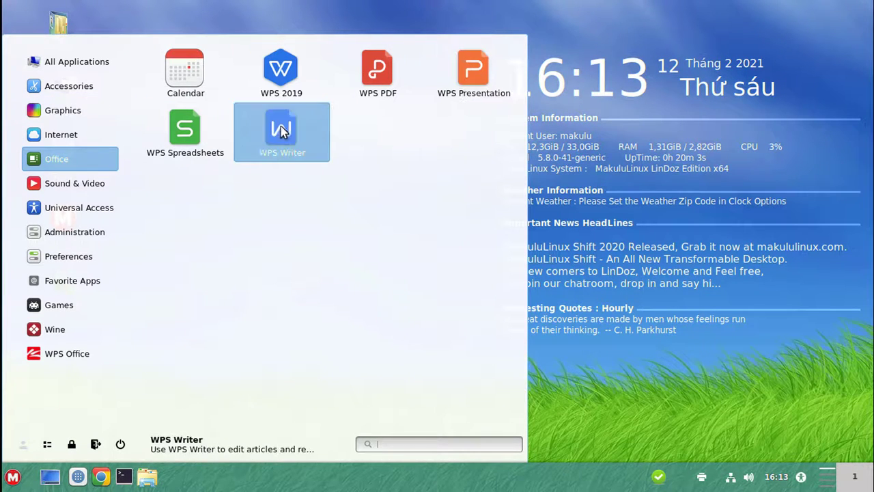
mouse_move(76, 183)
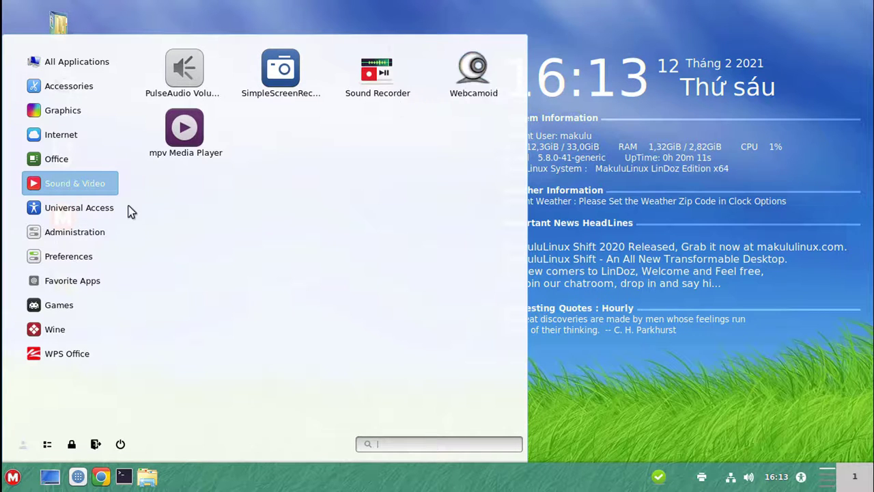
mouse_move(72, 293)
mouse_move(116, 308)
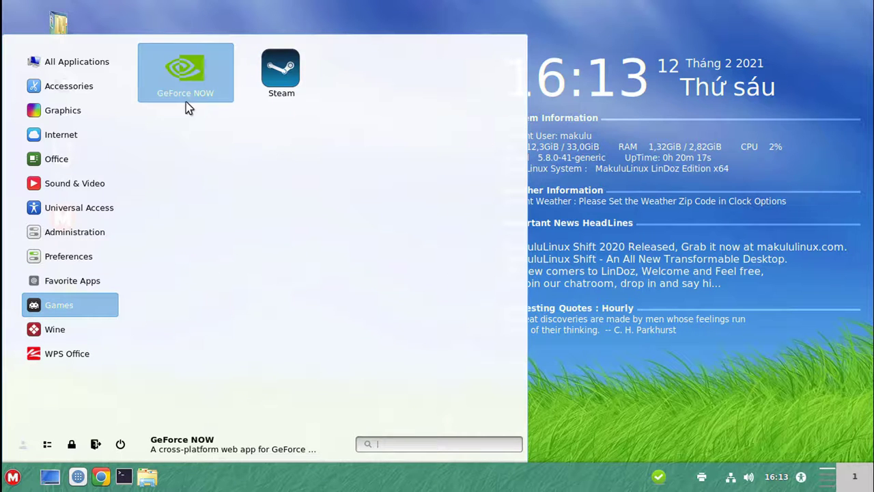
mouse_move(78, 362)
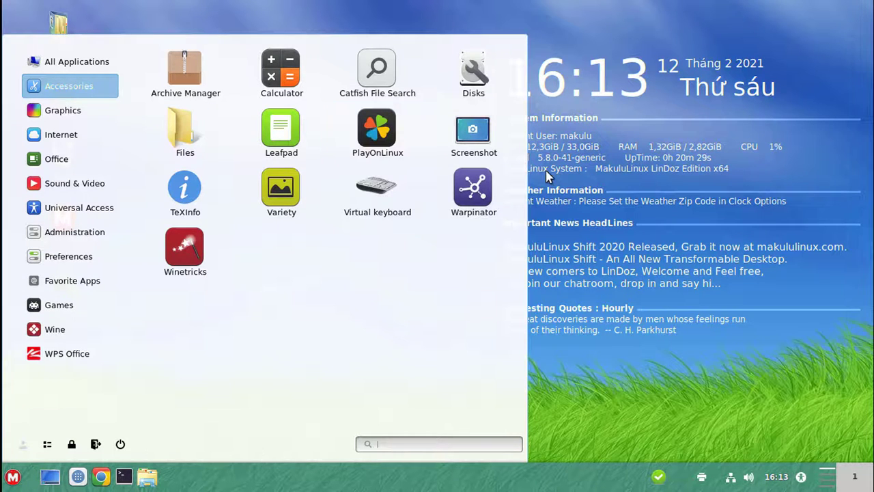
click(639, 198)
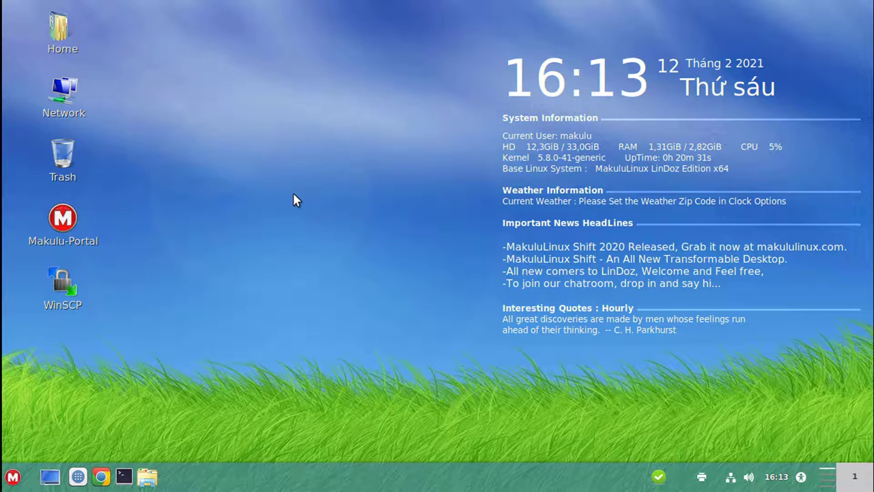
Step: Look at the launcher's Favorite Apps and the Home folder in the file manager, closing each one
click(11, 477)
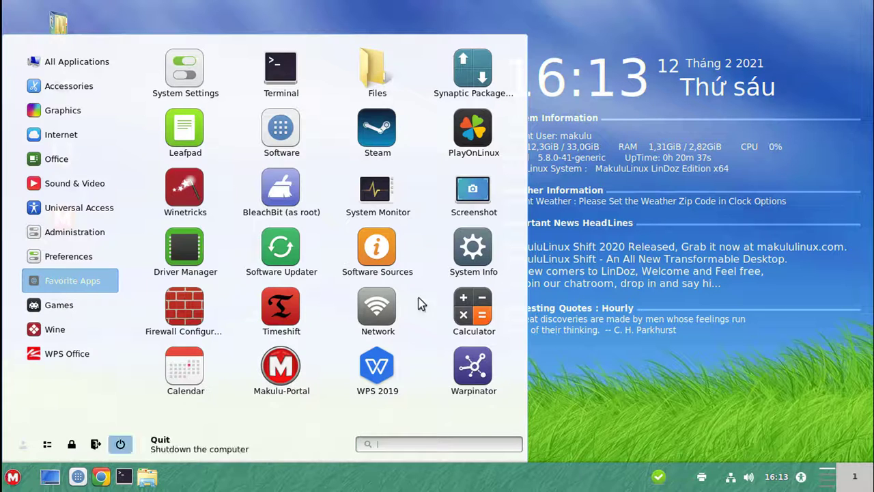
key(Escape)
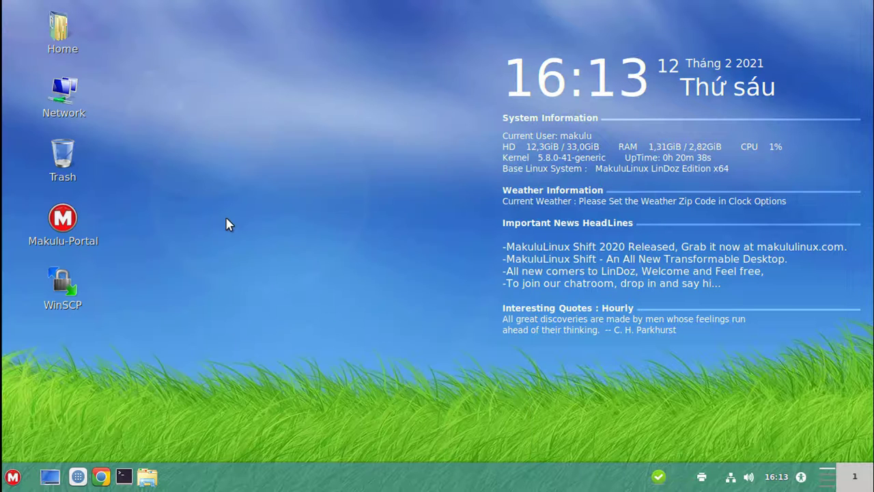
click(147, 477)
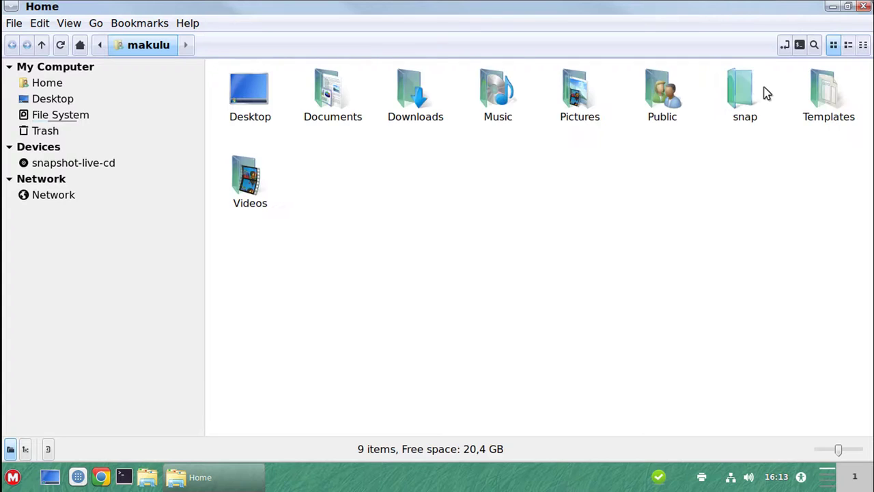
click(863, 7)
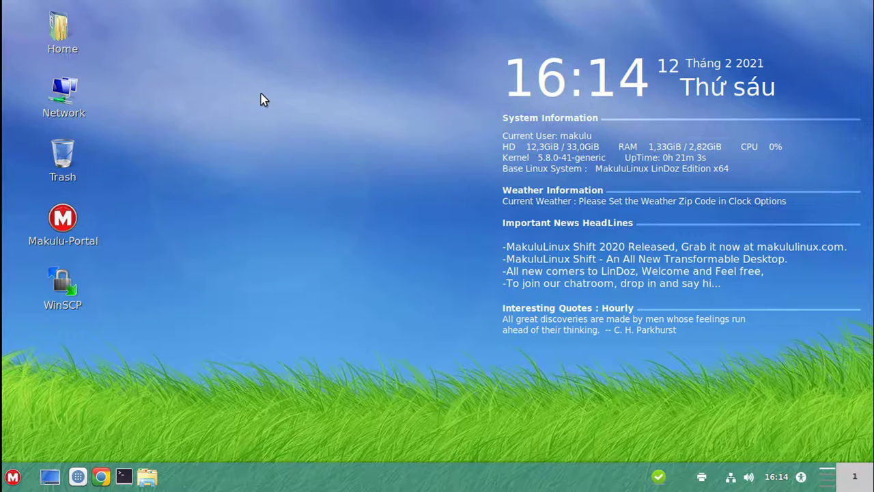
Step: Open a terminal window, move it slightly on the desktop, and close it
key(ctrl+alt+t)
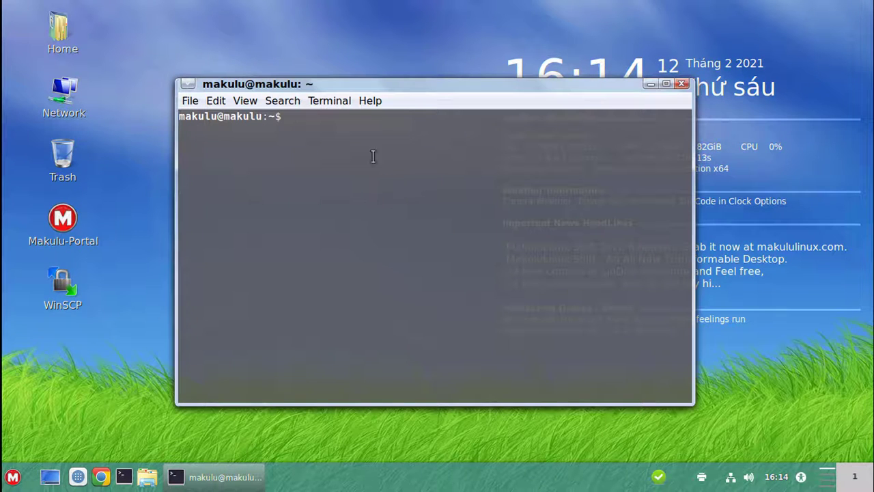
drag(392, 86, 384, 74)
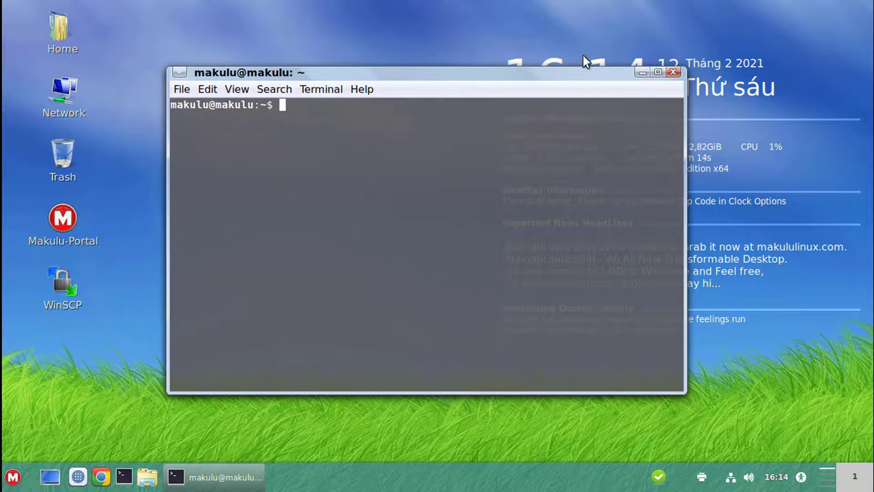
click(675, 73)
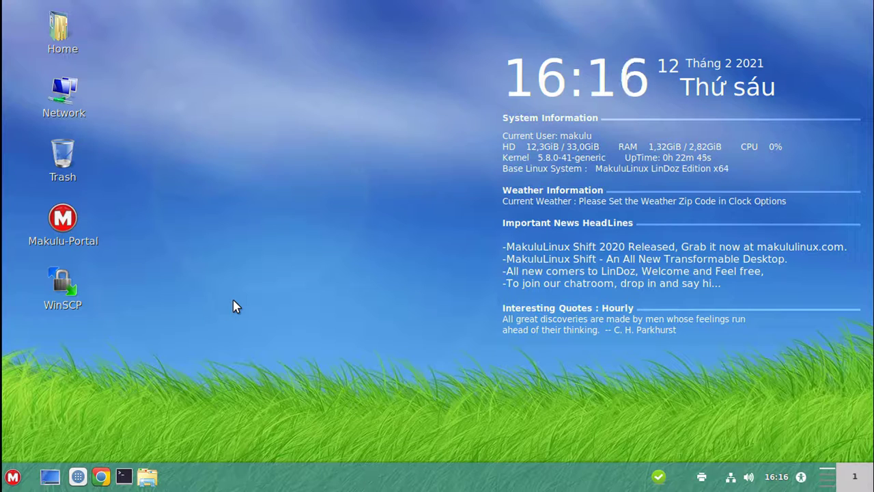
Step: Open Makulu-Portal from the desktop, look over its MakuluLinux Quick Access links, and close the window
click(63, 247)
double_click(63, 248)
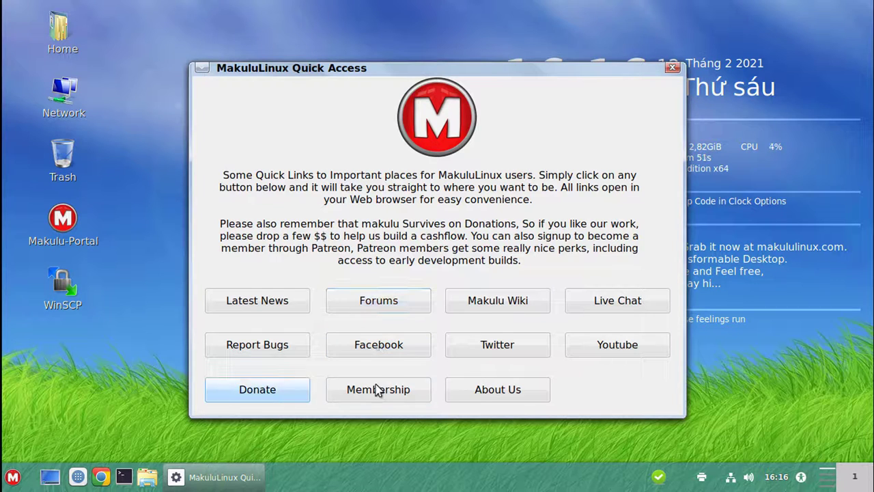
click(672, 67)
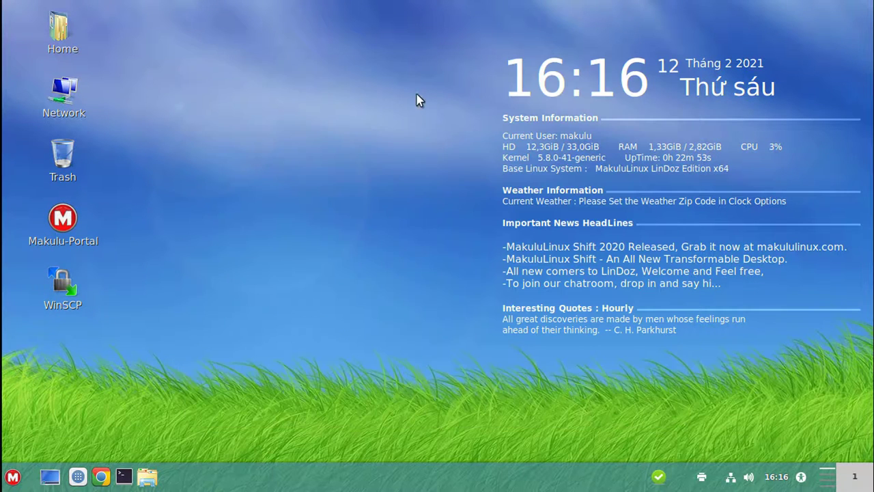